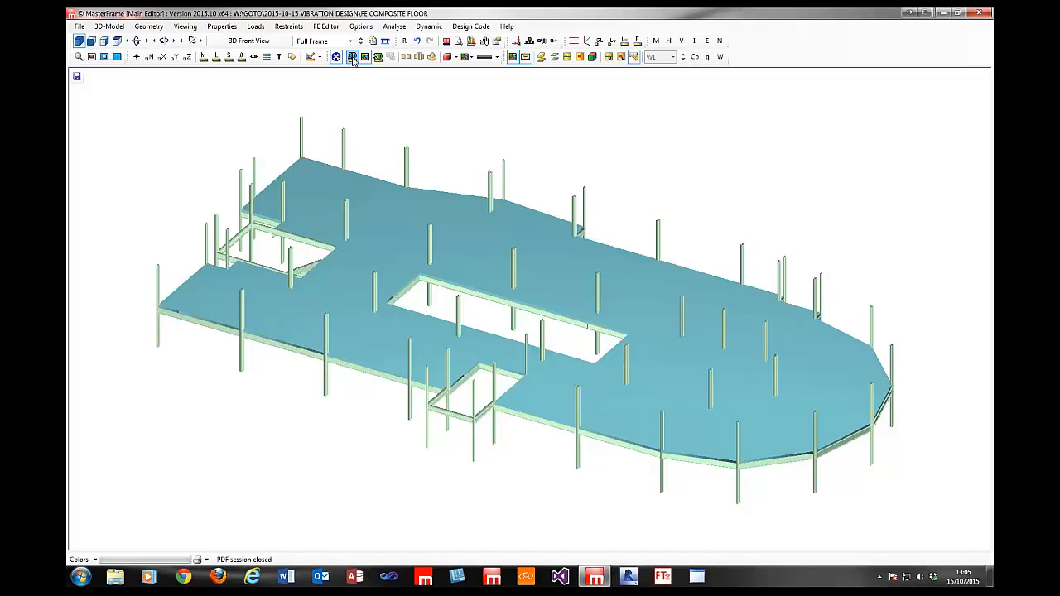
- Show the floor model in wireframe and view the gravity area, line and patch loading commands
left_click(353, 58)
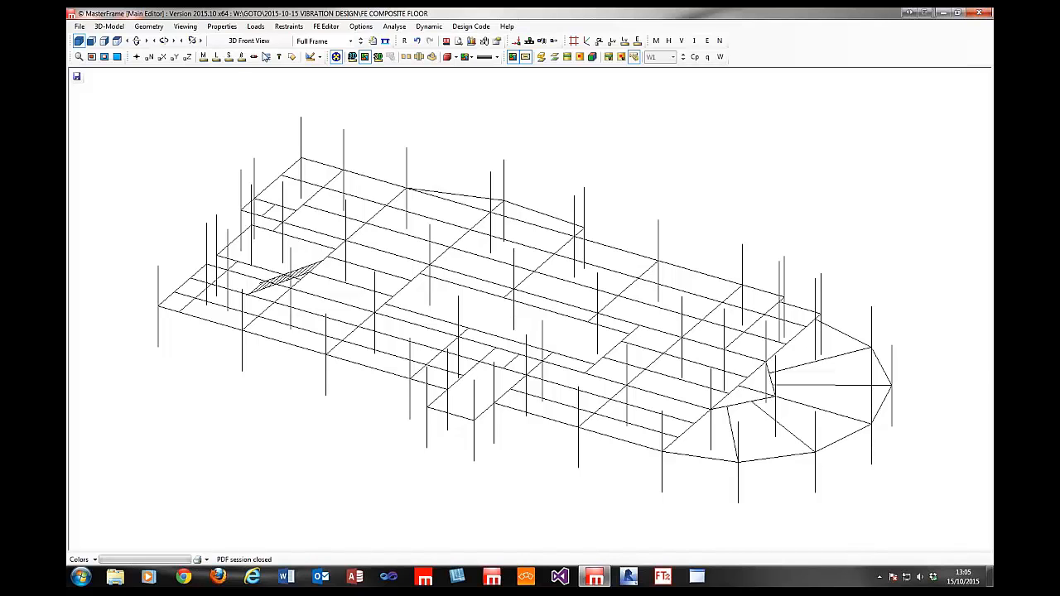
left_click(110, 27)
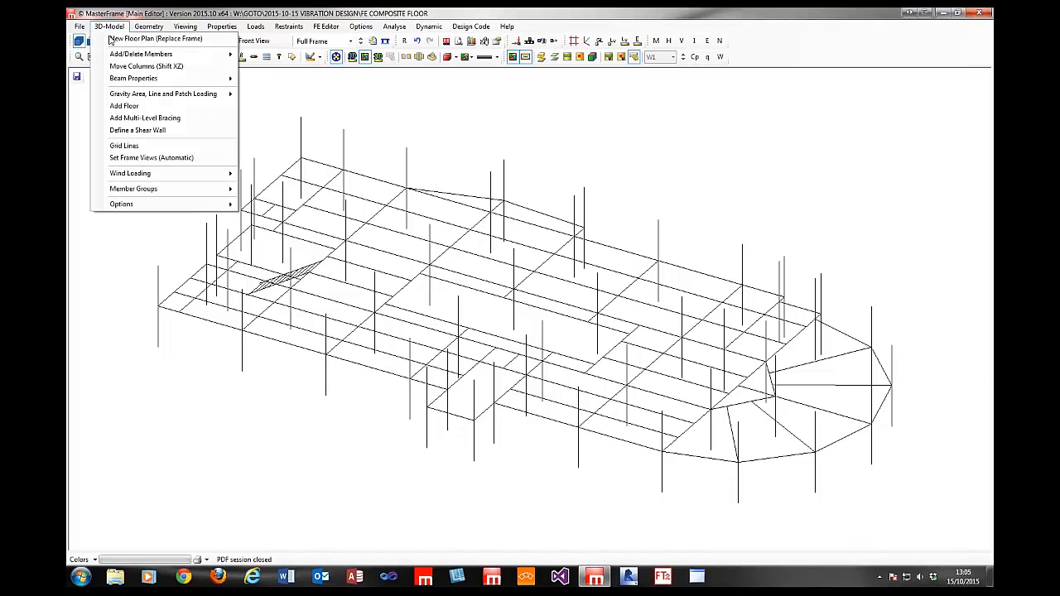
mouse_move(153, 97)
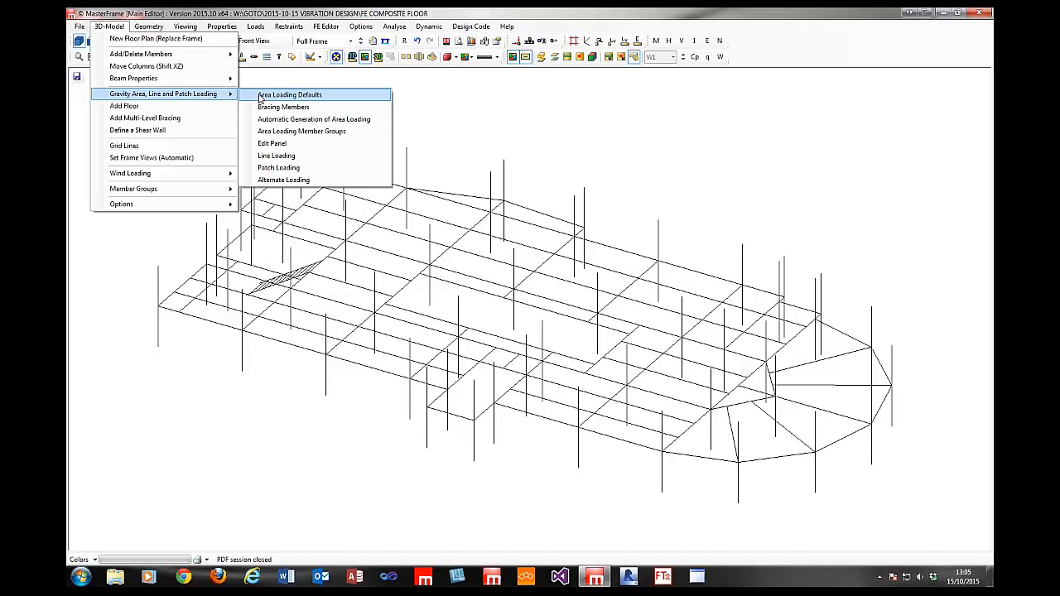
left_click(293, 10)
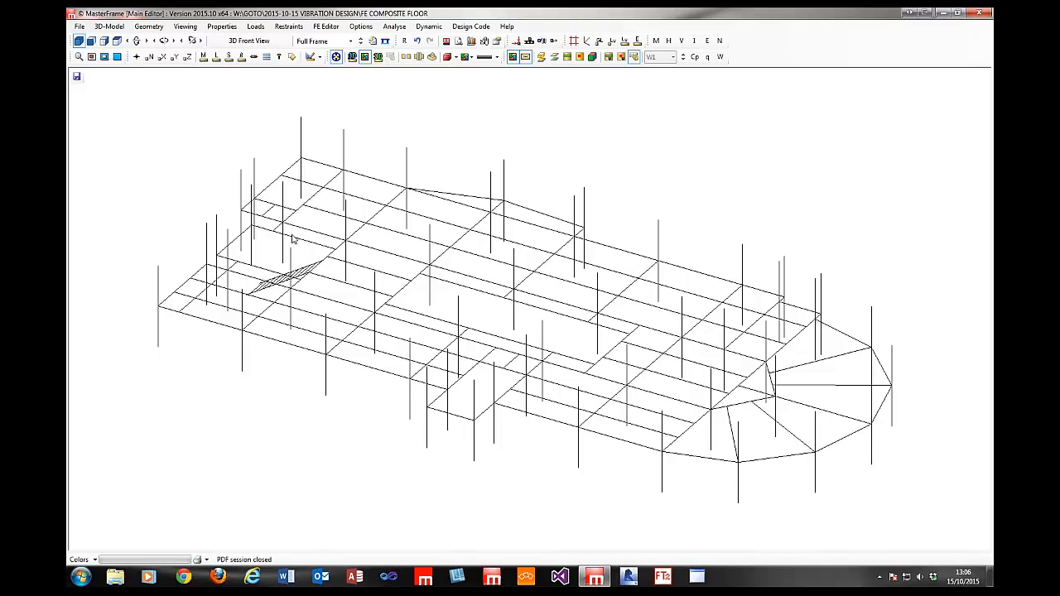
left_click(352, 57)
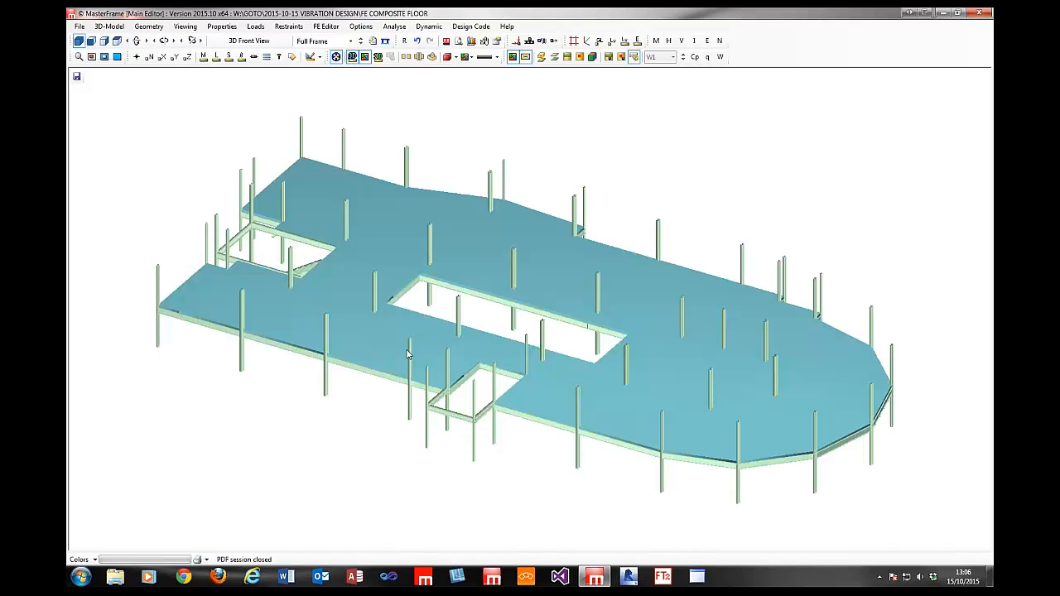
left_click(353, 56)
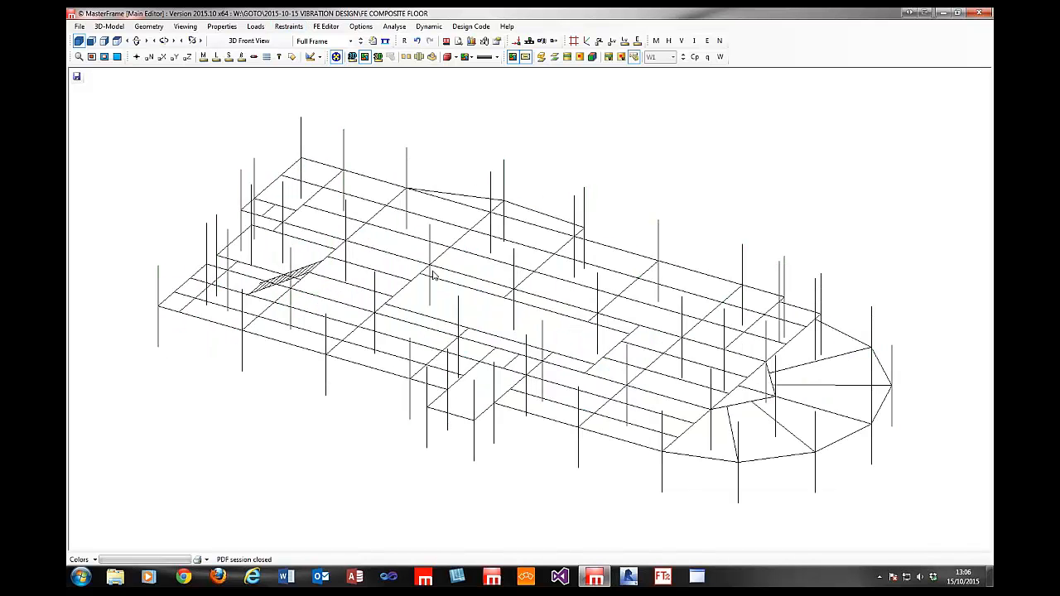
- Open the FE surfaces of the floor and view the opening defined in FE Surface 001
left_click(314, 27)
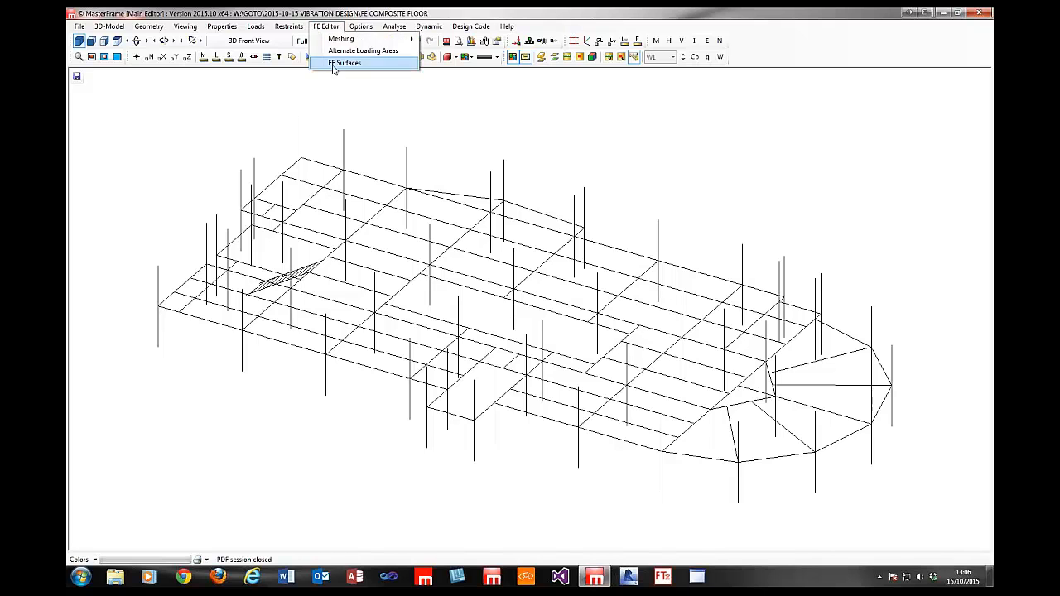
left_click(335, 64)
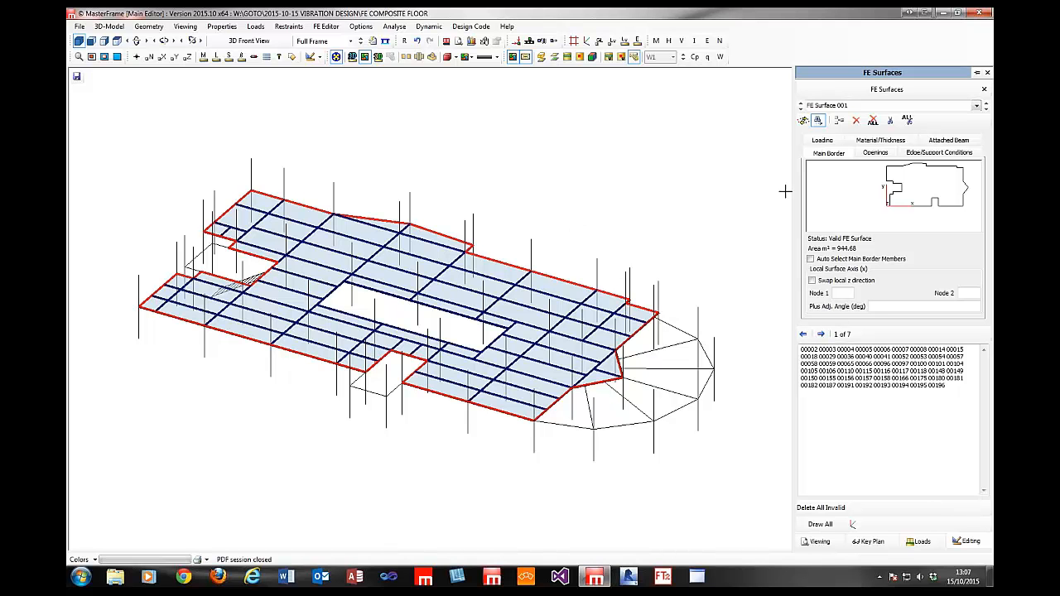
left_click(875, 153)
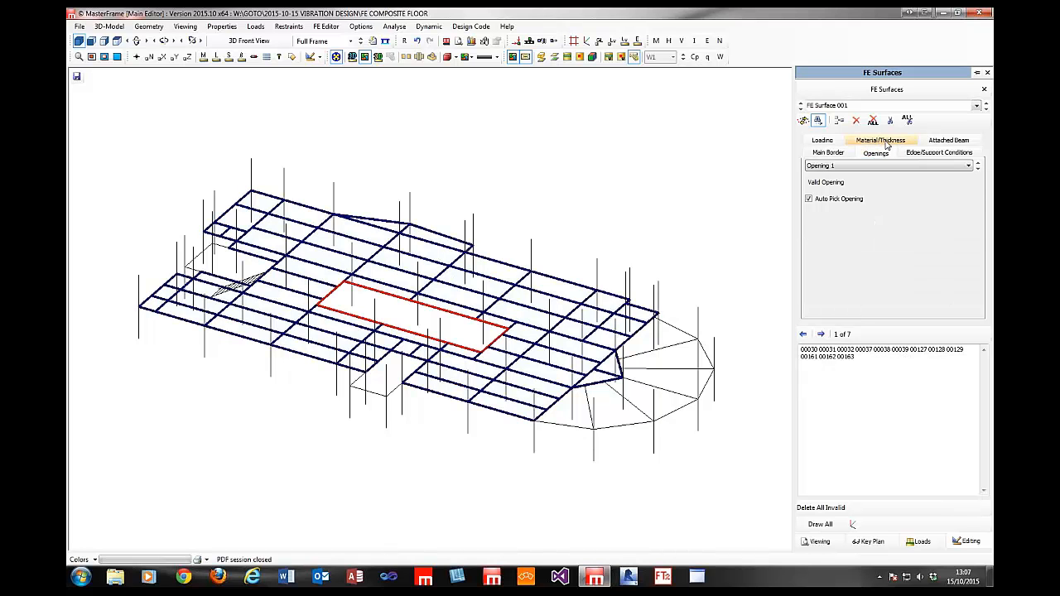
- View the ribbed material definition of FE Surface 001 and the list of available decks
left_click(884, 142)
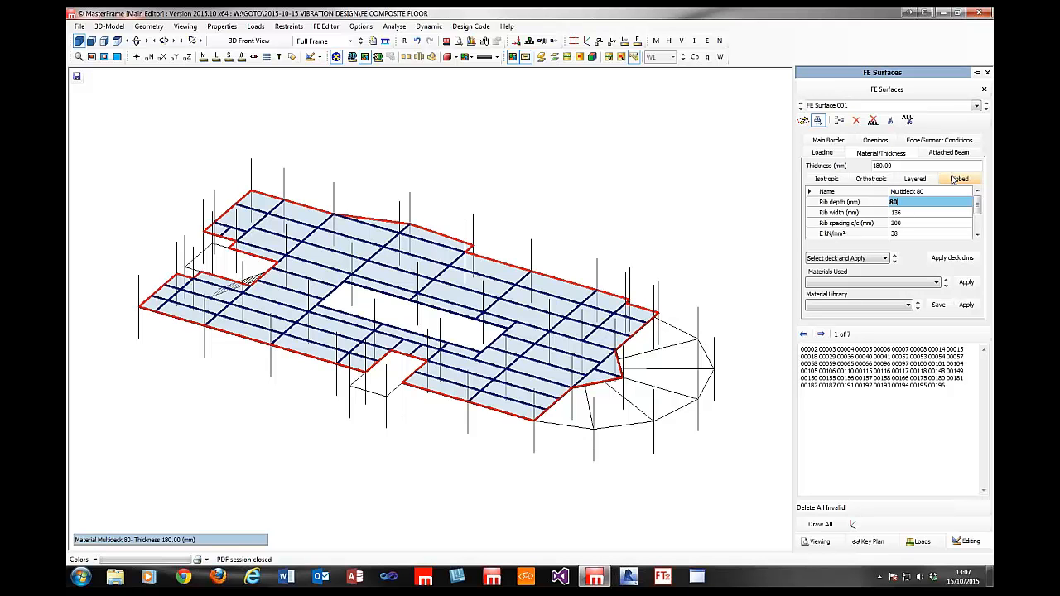
left_click(954, 180)
left_click(884, 258)
left_click_drag(885, 324, 886, 265)
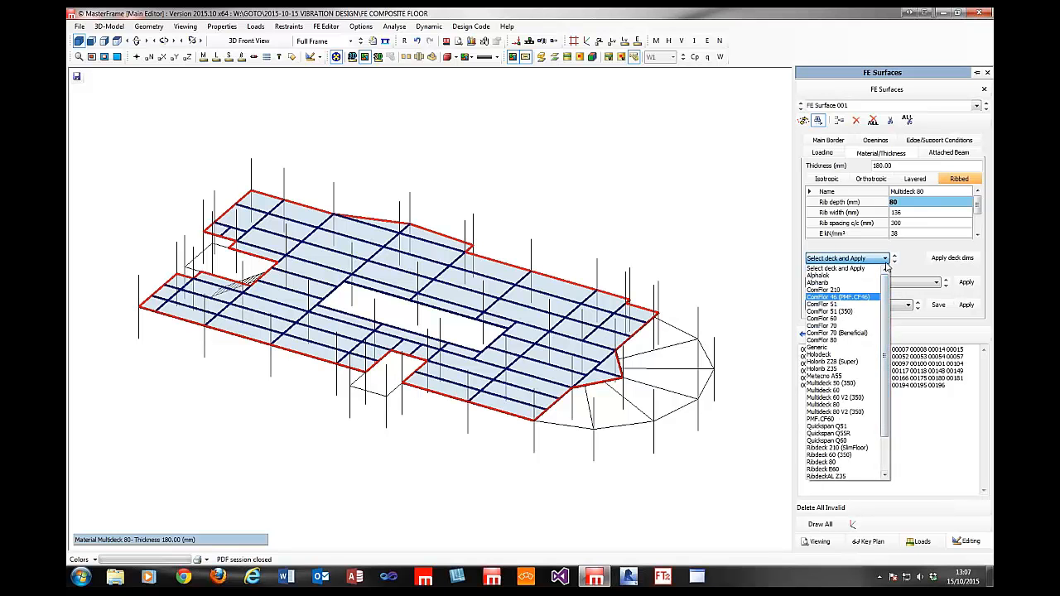
left_click(930, 198)
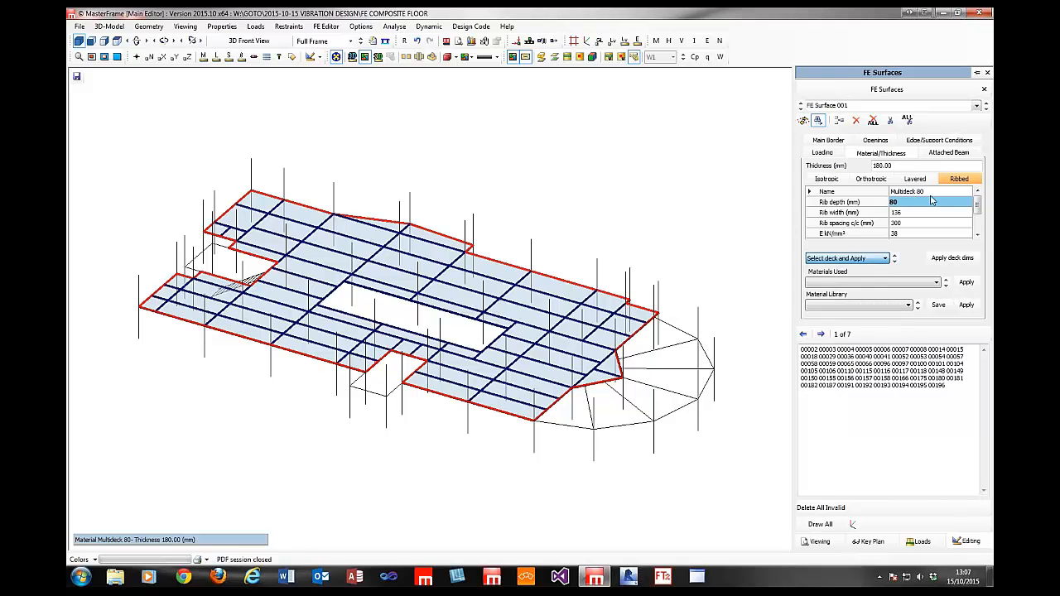
- Examine the deck's rib depth, rib width, rib spacing and E value for FE Surface 001
left_click(928, 213)
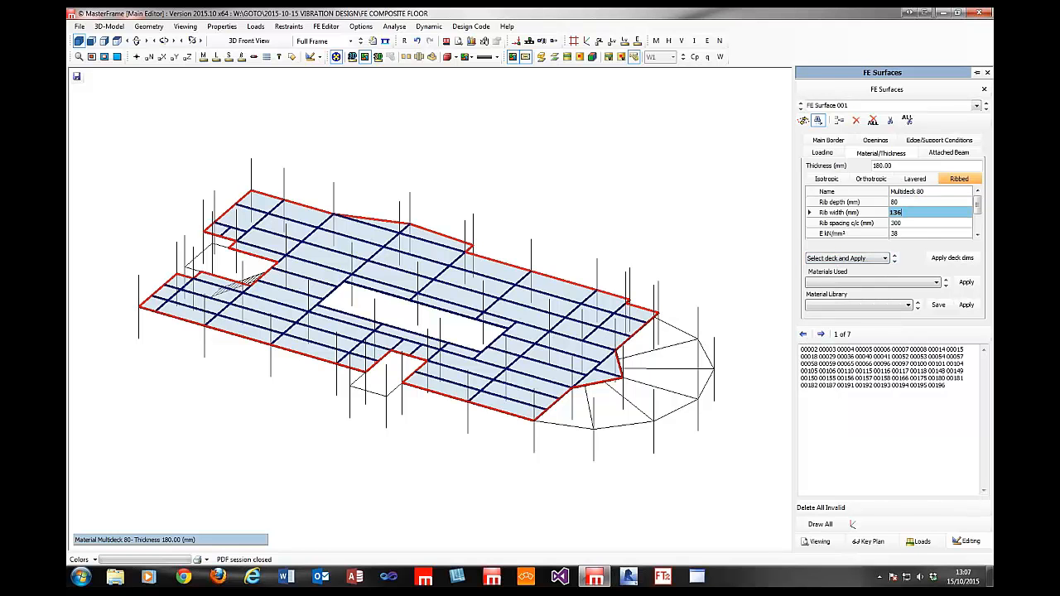
left_click(924, 223)
left_click(922, 205)
left_click(920, 213)
left_click(921, 223)
left_click(919, 236)
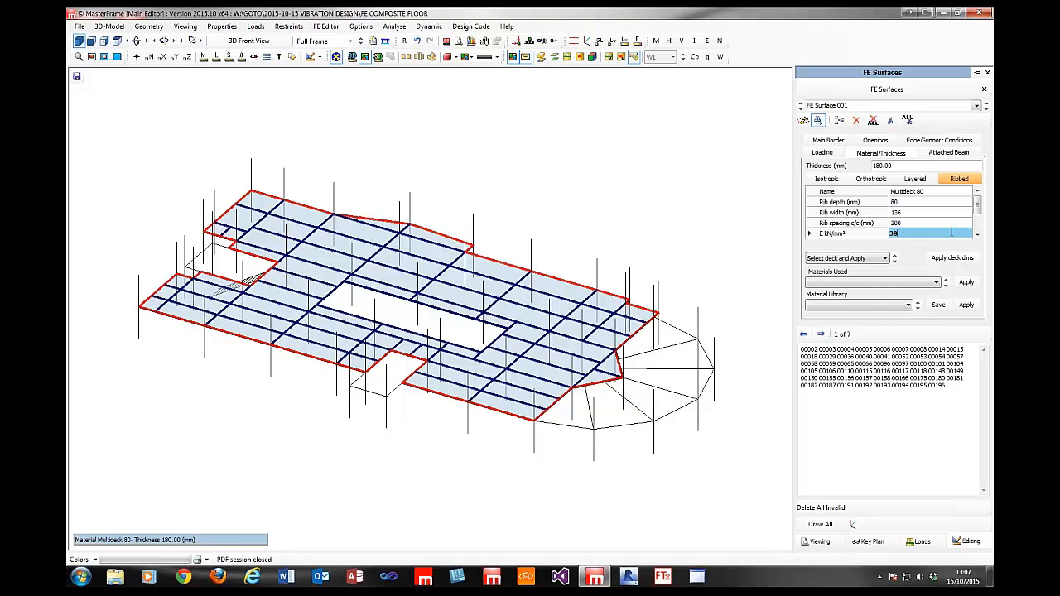
- Examine the elastic modulus, Poisson's ratio, density and shear modulus of the ribbed deck material
left_click(978, 235)
left_click(977, 234)
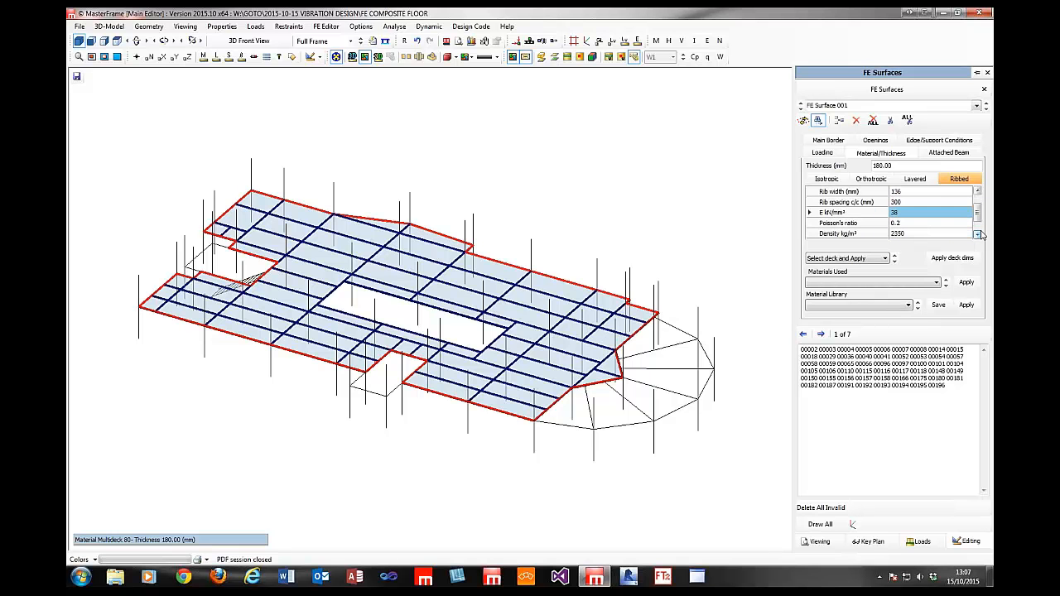
left_click(924, 217)
left_click(925, 222)
left_click(900, 212)
left_click(915, 223)
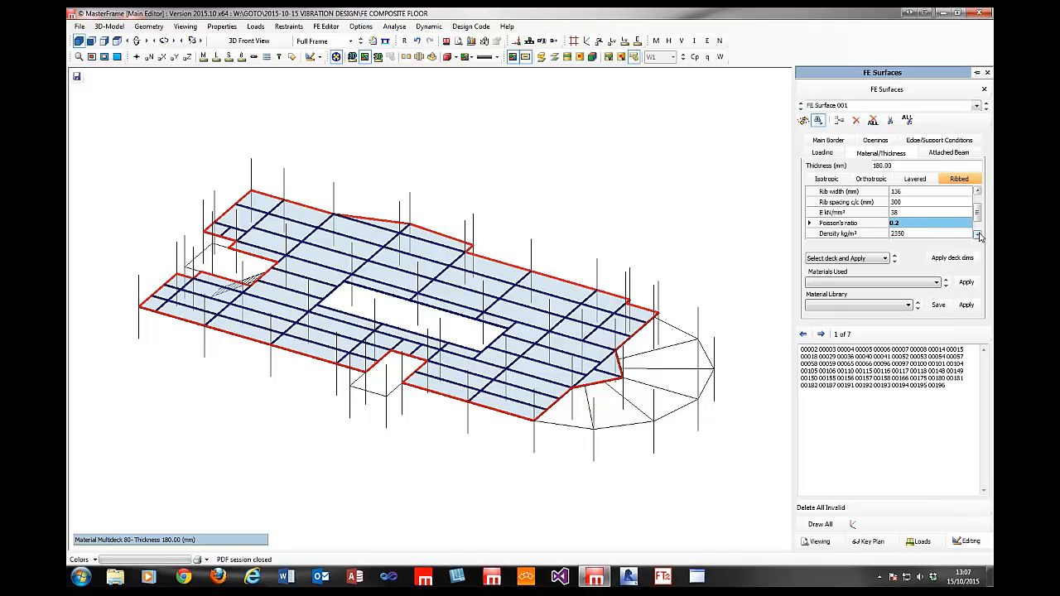
left_click(977, 236)
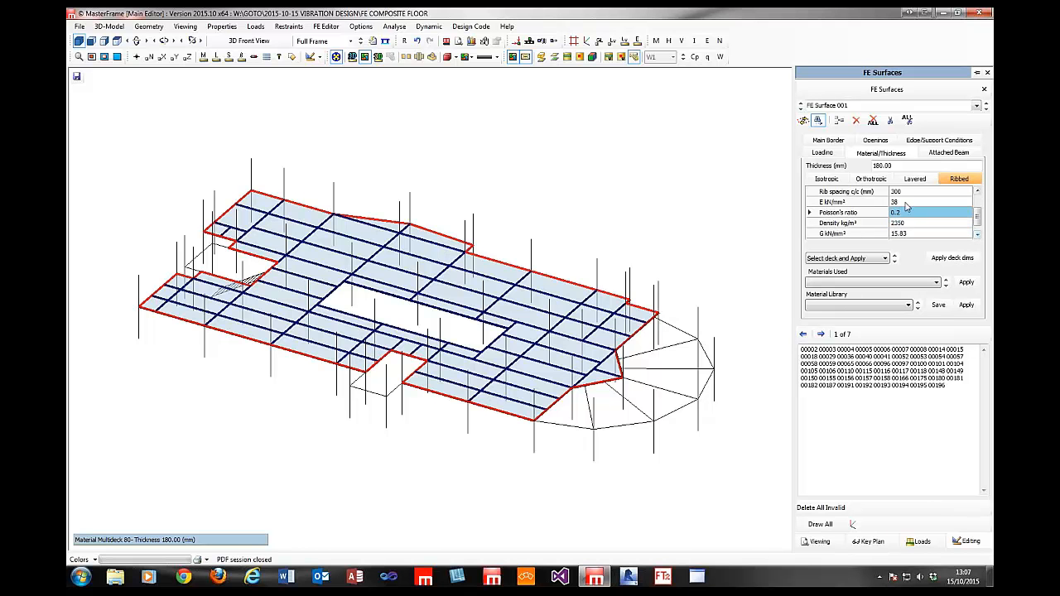
key("Up")
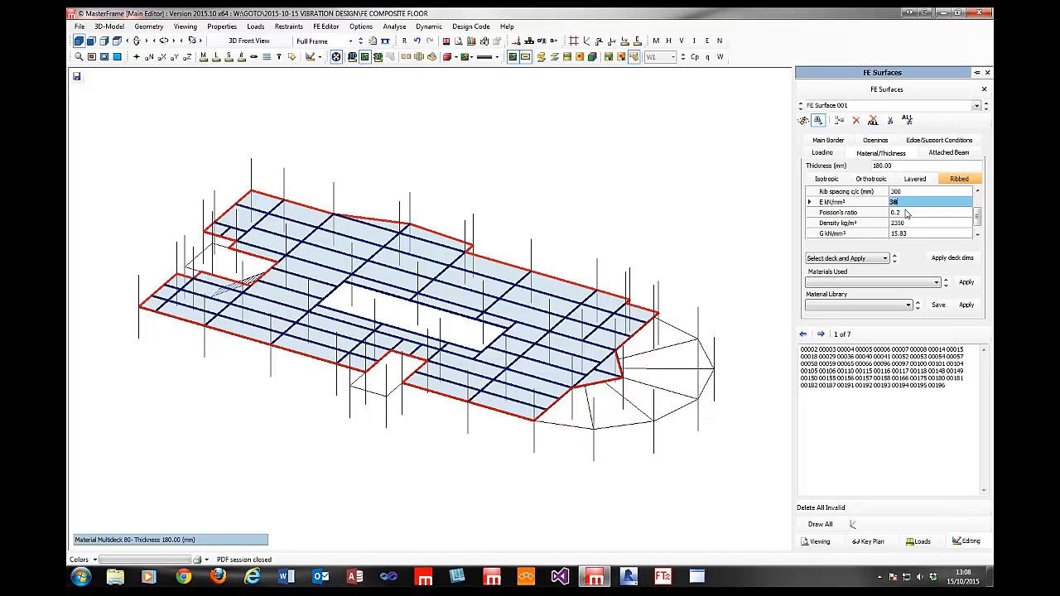
left_click(911, 237)
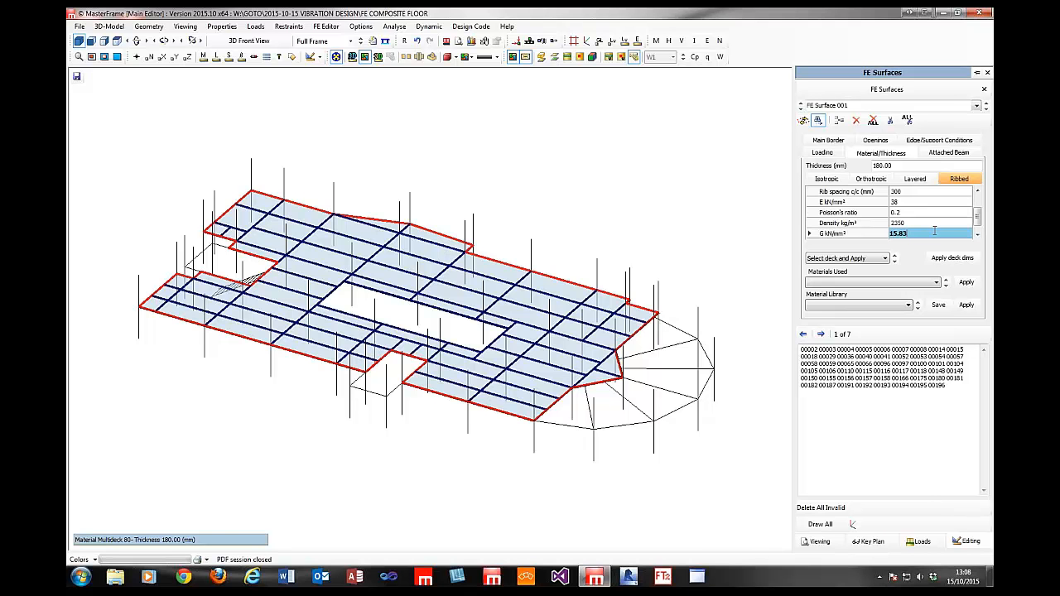
left_click(912, 213)
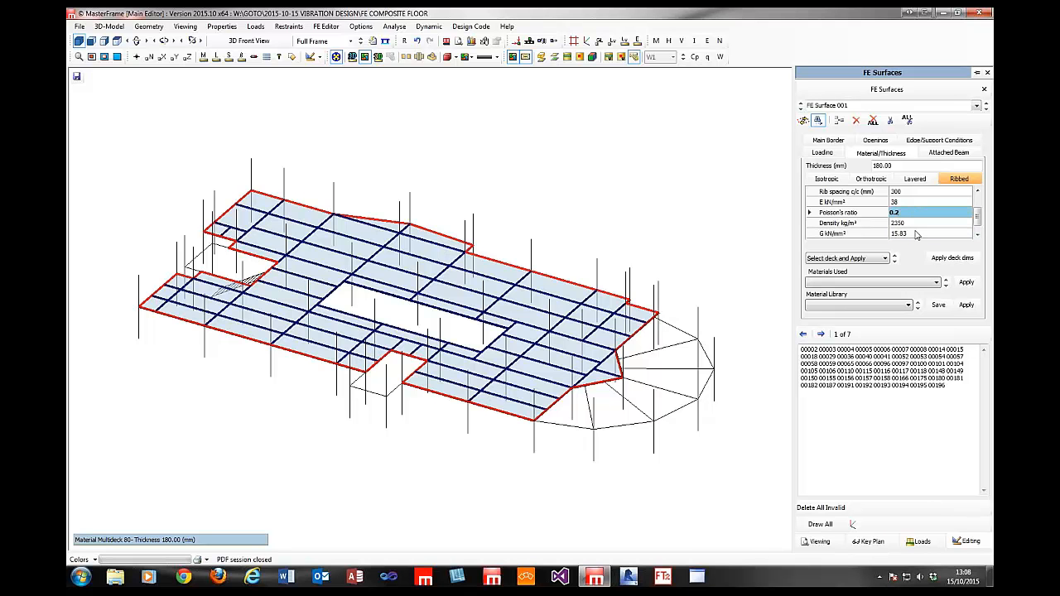
left_click(919, 233)
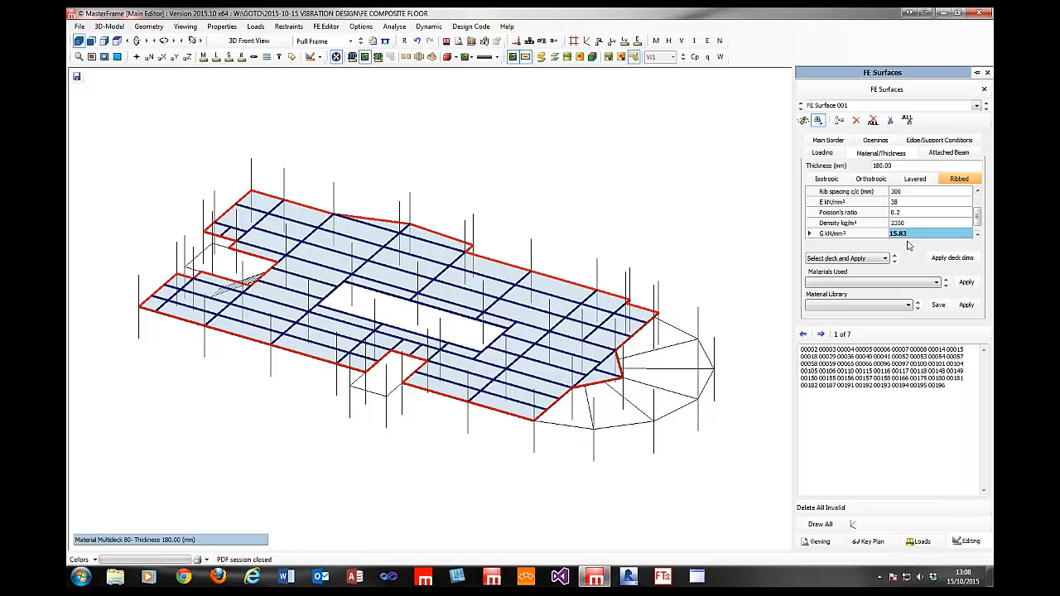
- Check the rib axis angle of FE Surface 001 against the local x axis of its main border
left_click(977, 234)
left_click(912, 235)
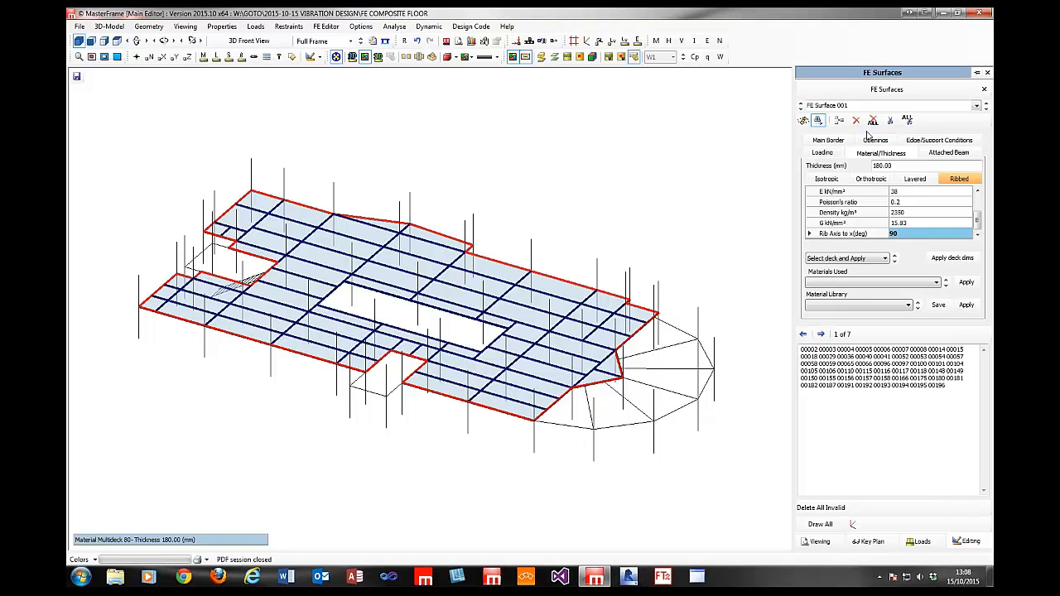
left_click(830, 141)
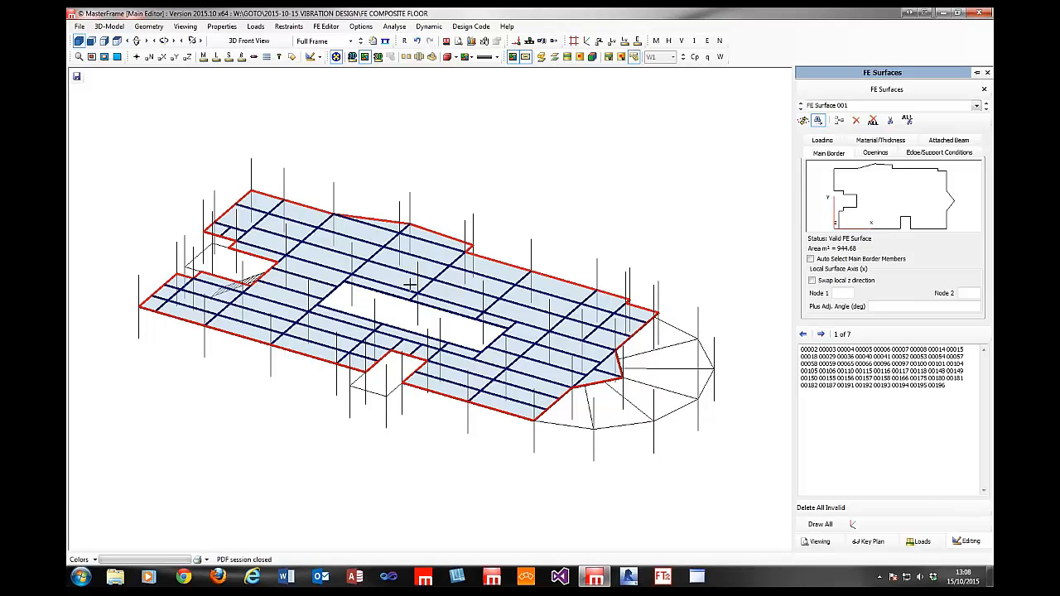
left_click(882, 140)
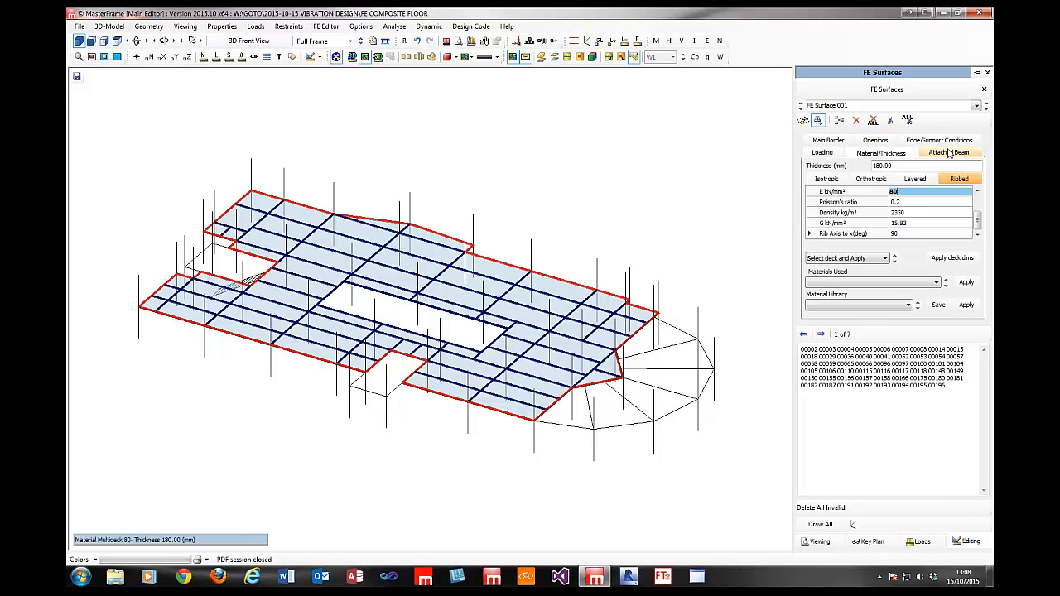
- Check the local axis nodes and rib axis angle of FE Surface 002 in plan view
left_click(821, 334)
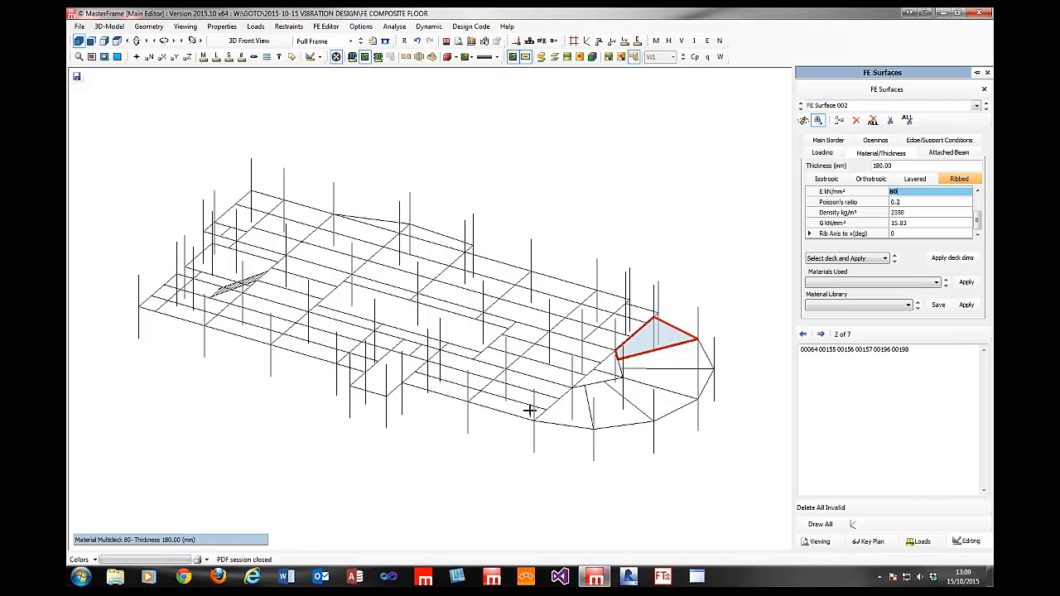
left_click(827, 140)
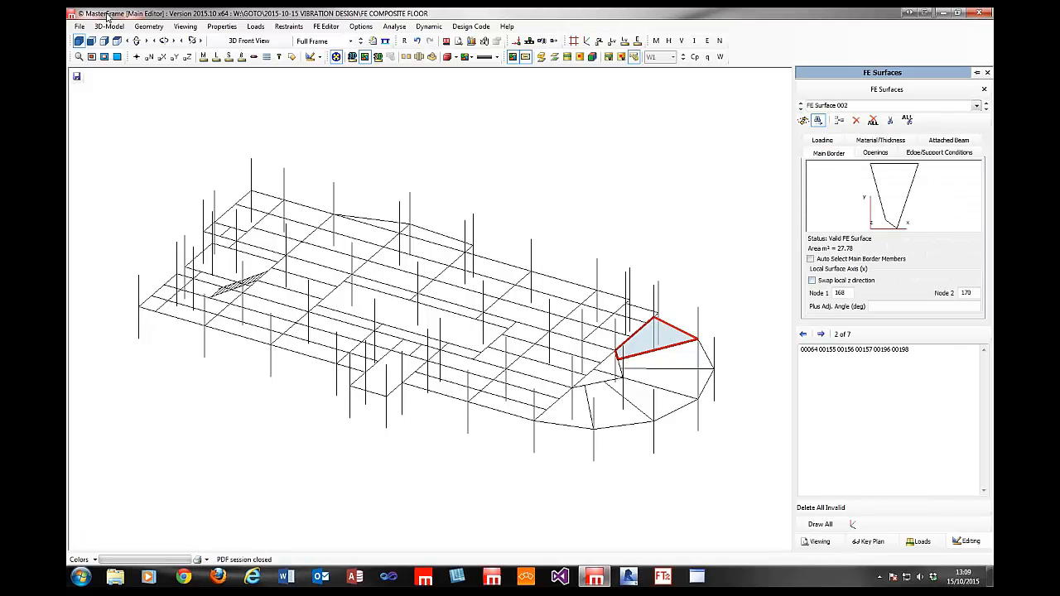
left_click(137, 56)
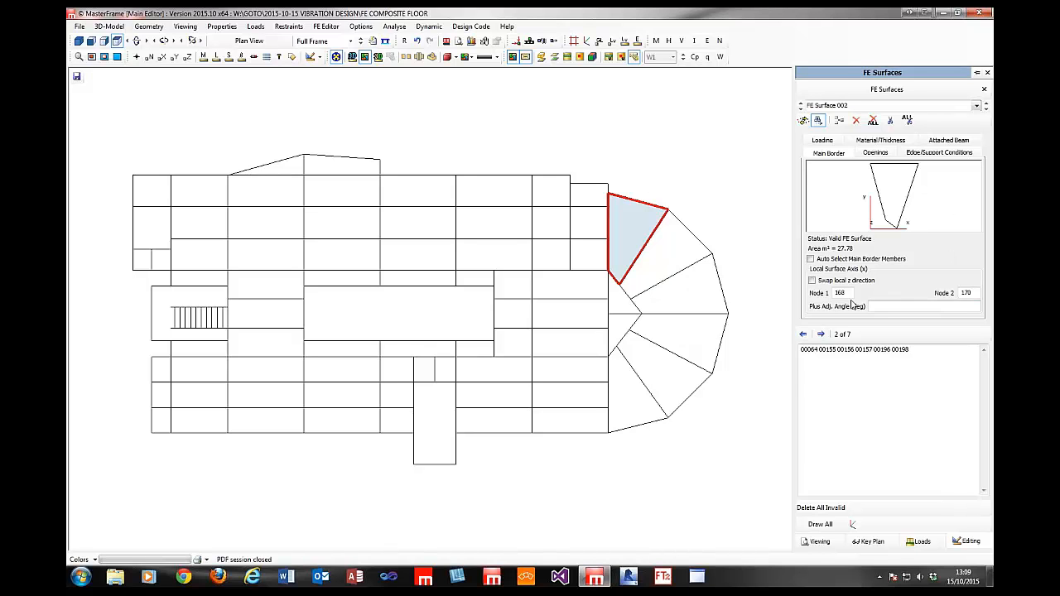
left_click(969, 292)
left_click(880, 140)
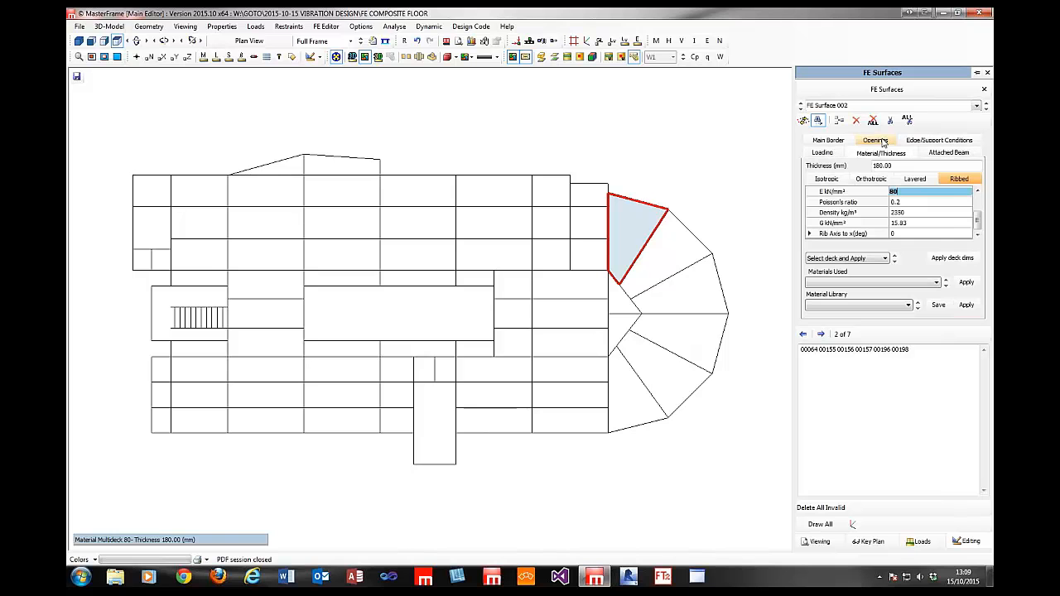
left_click(948, 234)
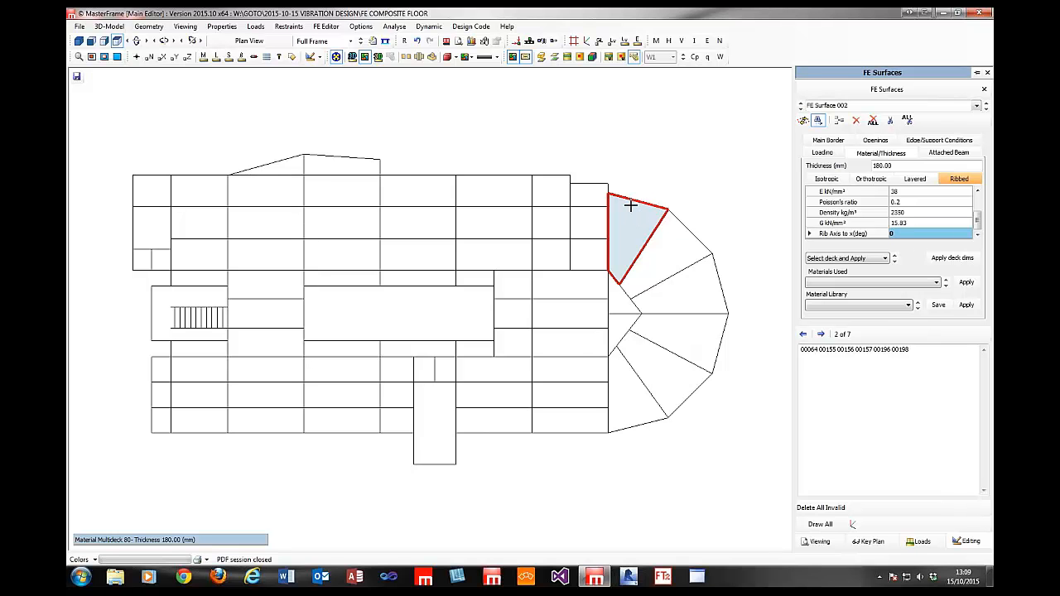
- Step through the material settings of the remaining curved-end FE surfaces and return to FE Surface 001
left_click(822, 334)
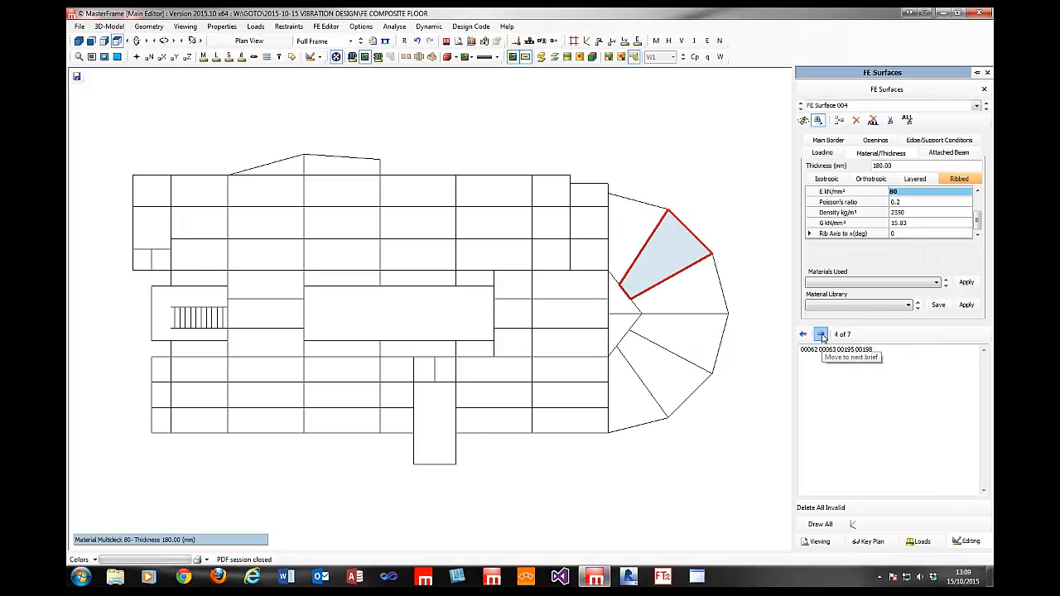
left_click(821, 334)
left_click(821, 334)
left_click(822, 334)
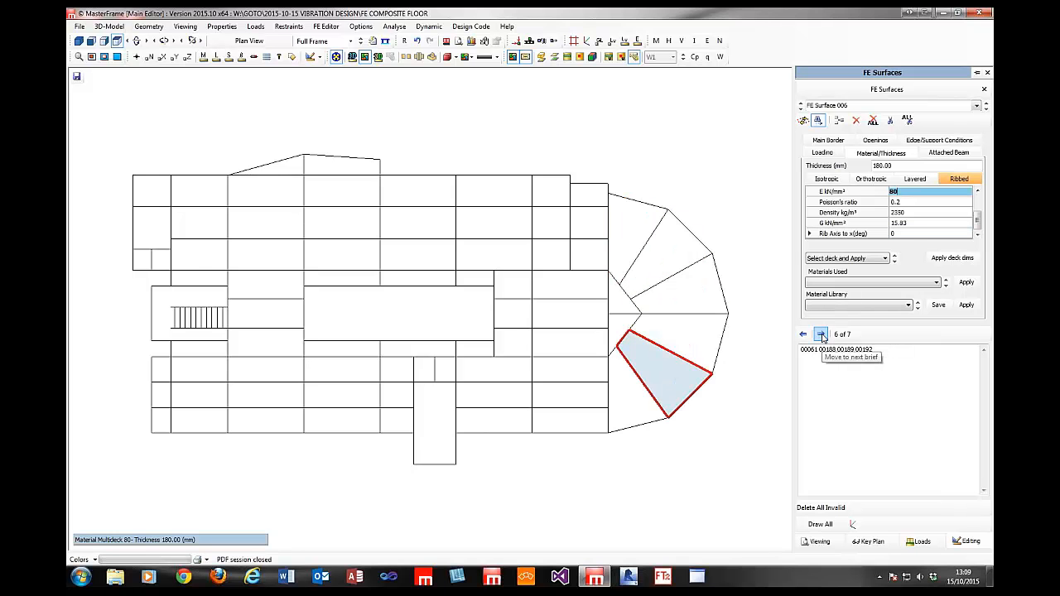
left_click(821, 334)
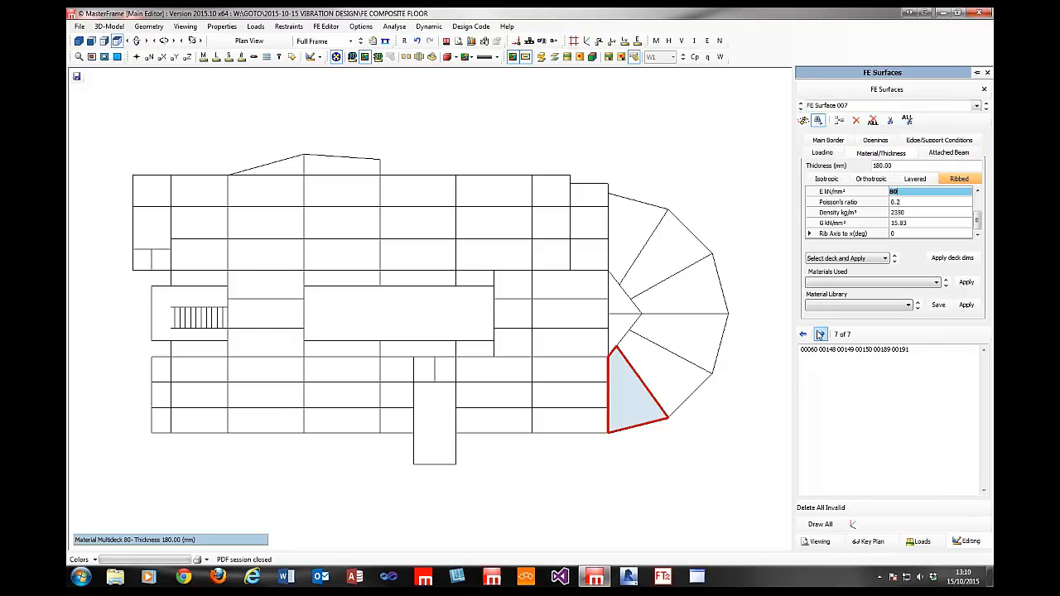
left_click(820, 333)
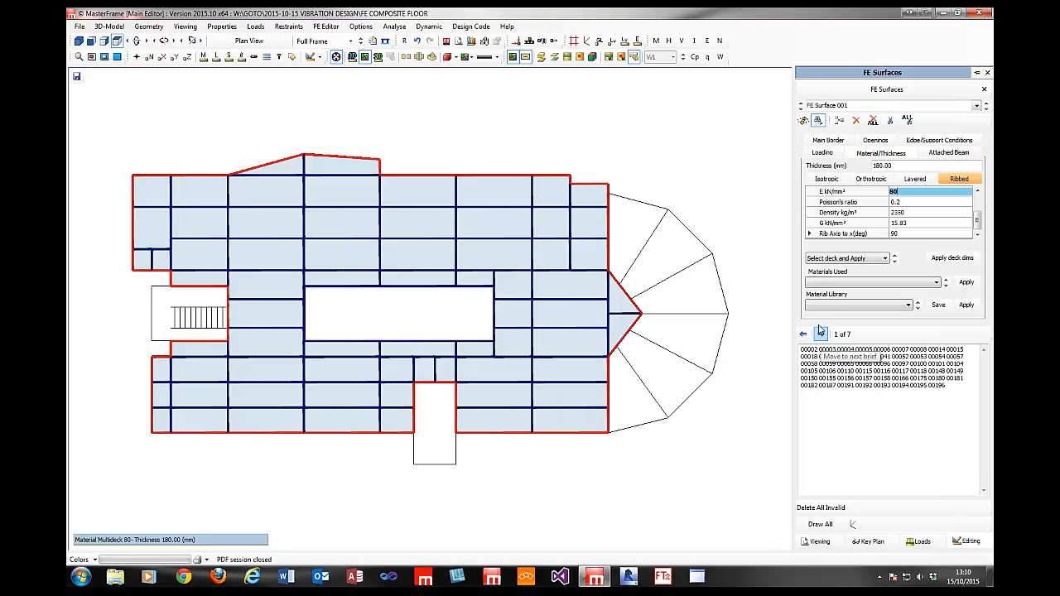
- View the attached beams and beam-plate offset settings of FE Surface 001 in the 3D view
left_click(79, 41)
left_click(972, 154)
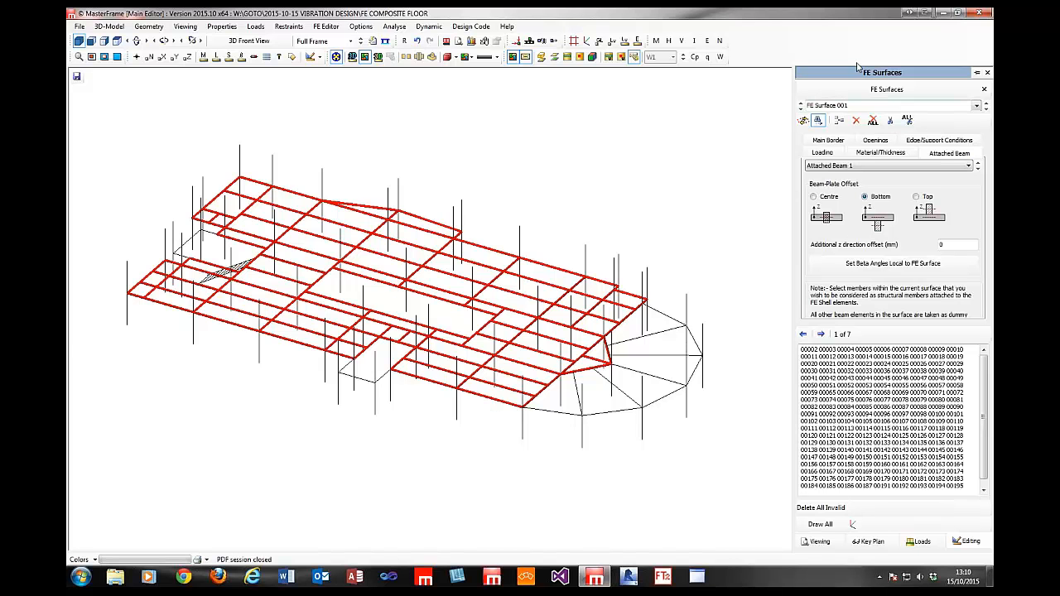
left_click(803, 121)
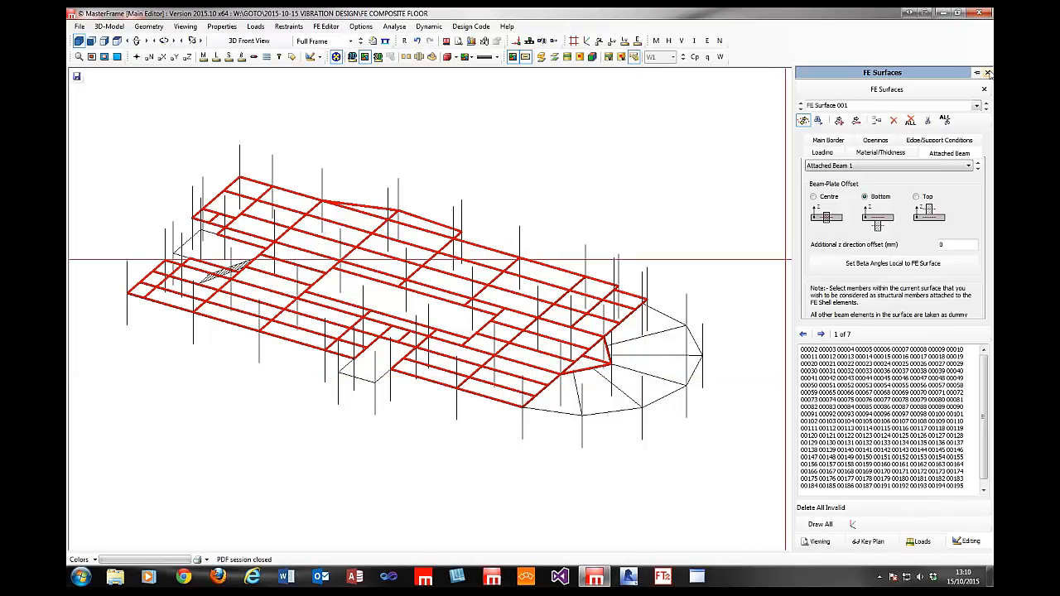
- Check the live and dead full-area loads applied to FE Surface 001
left_click(987, 73)
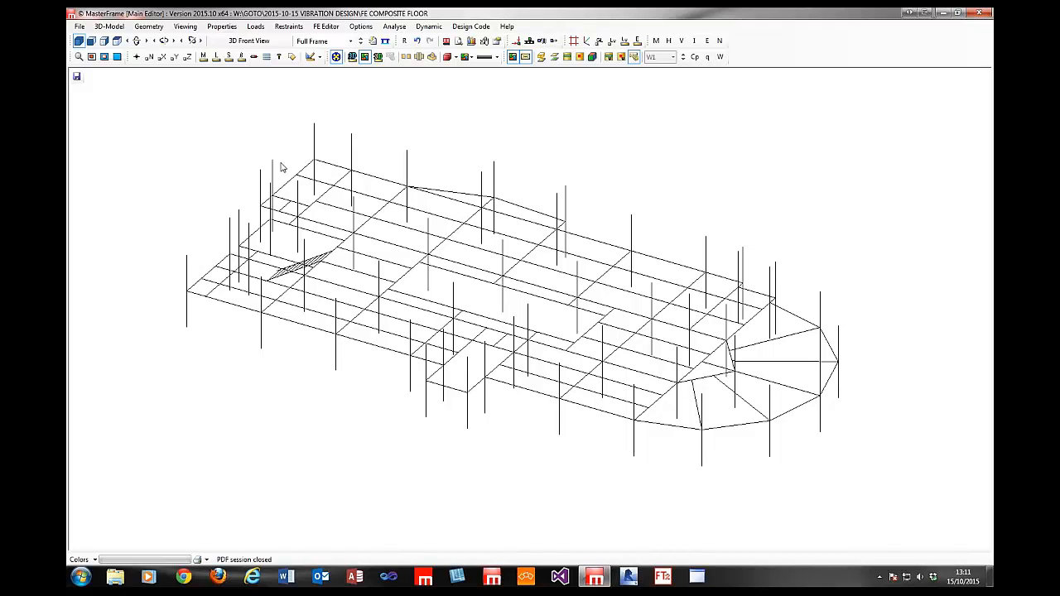
left_click(328, 27)
left_click(335, 65)
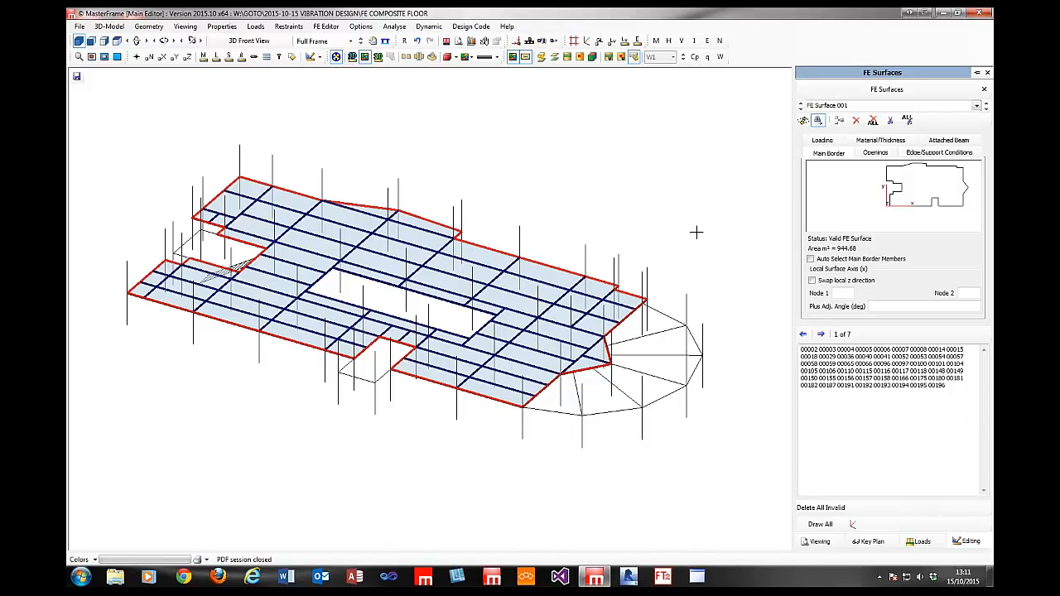
left_click(829, 144)
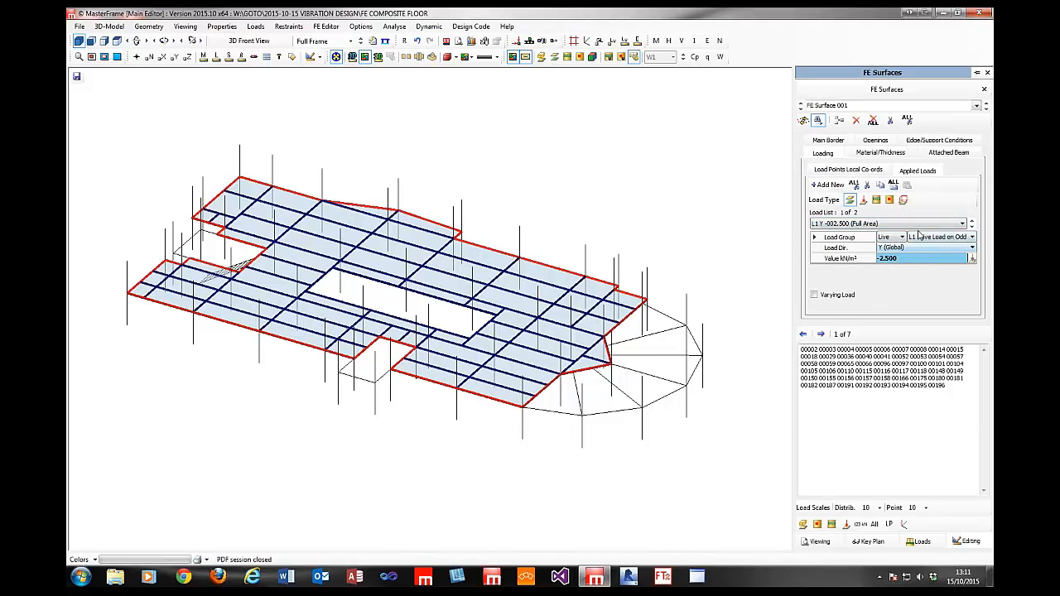
left_click(972, 228)
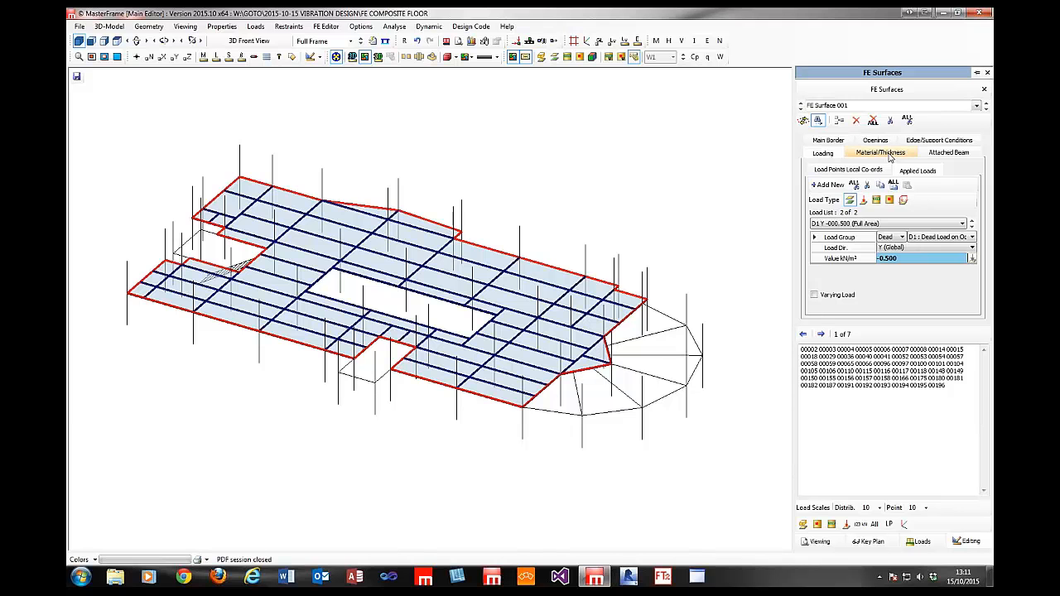
- Check the ribbed material properties of FE Surface 001 down to the density, and close the FE surface settings
left_click(900, 156)
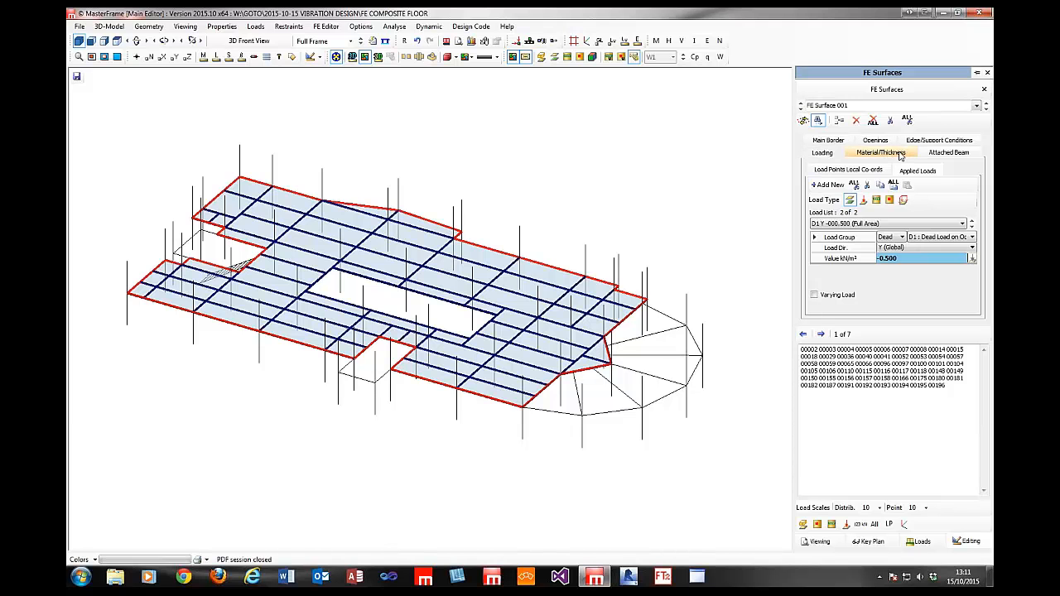
key("Down")
key("Down")
key("Down")
key("Down")
key("Down")
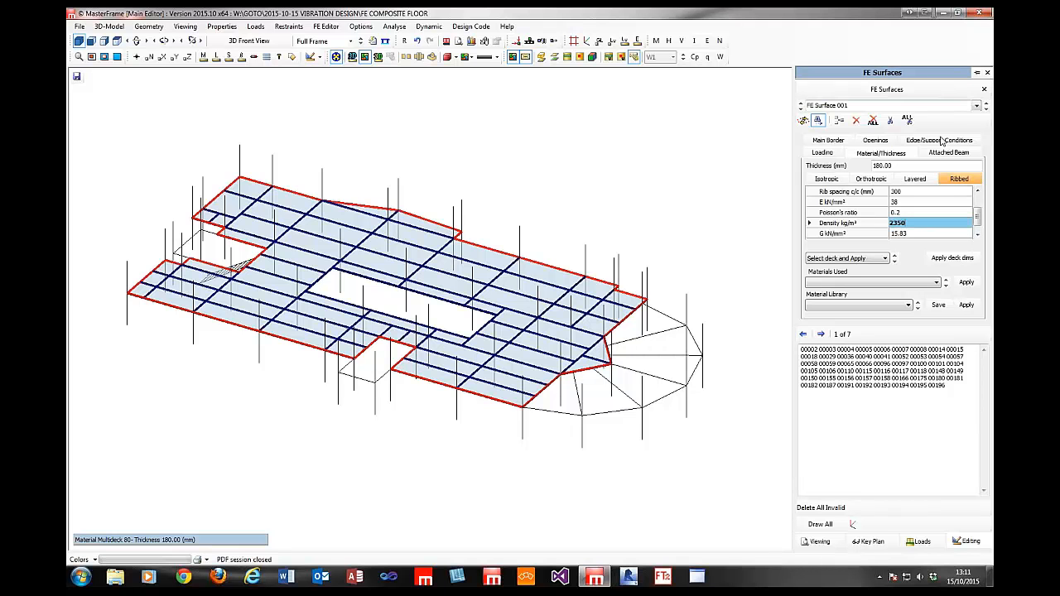
left_click(988, 73)
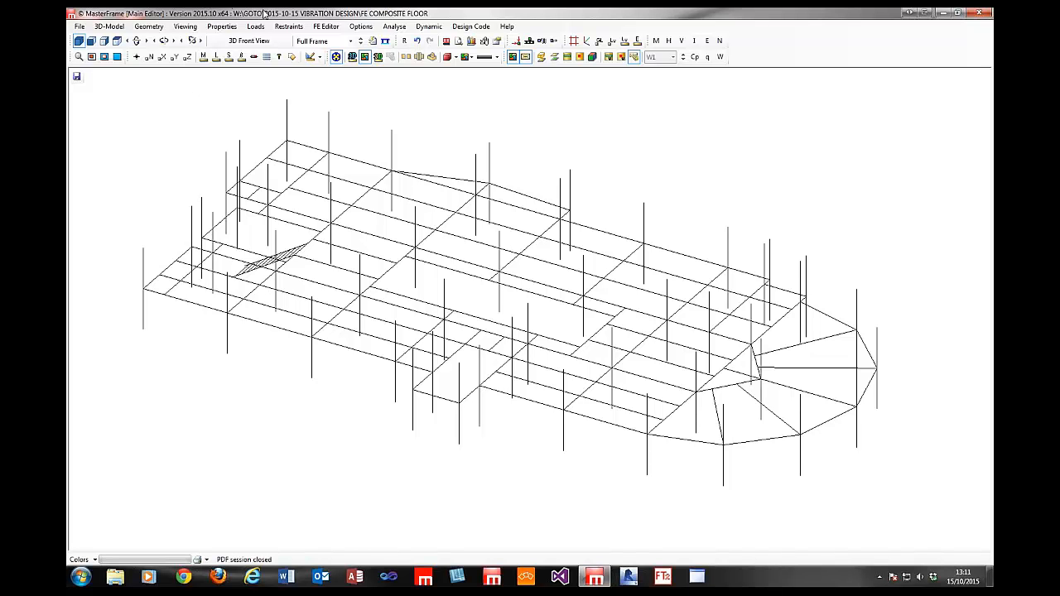
- Save the FE Composite Floor model on leaving the editor and reload the file in MasterFrame
left_click(985, 14)
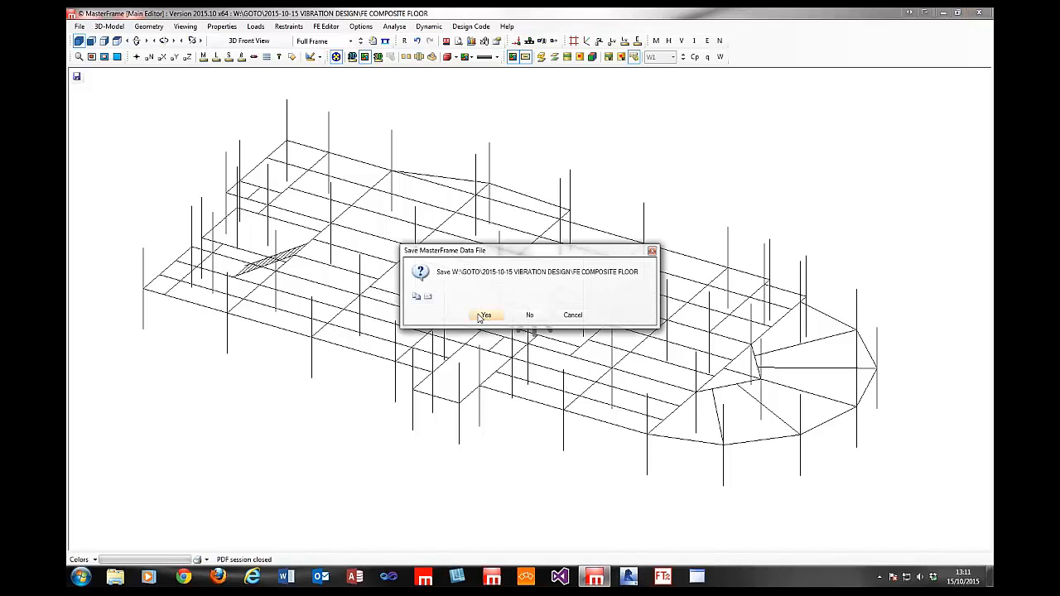
left_click(477, 319)
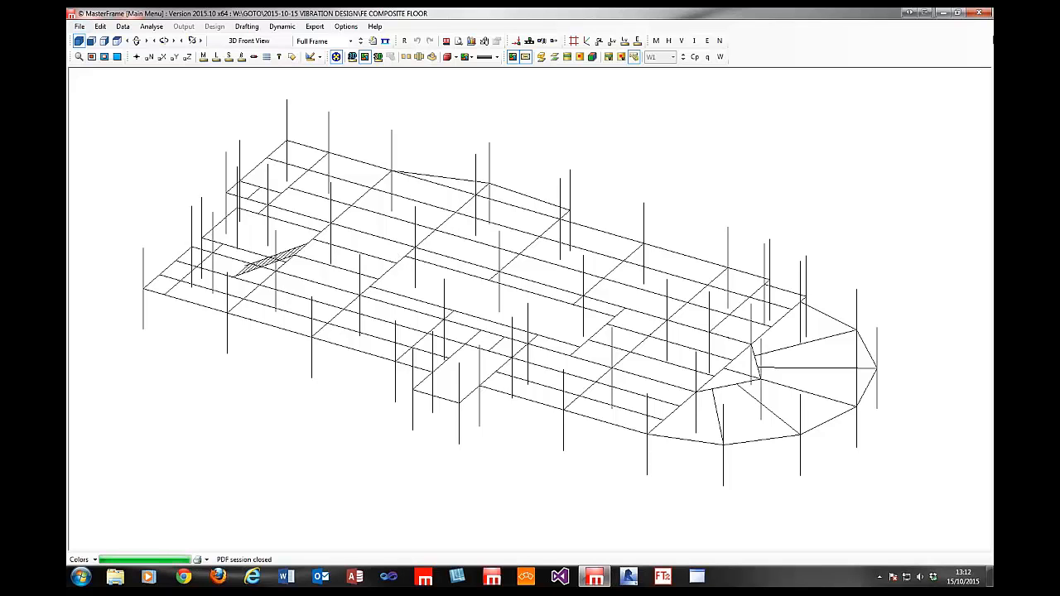
left_click(980, 14)
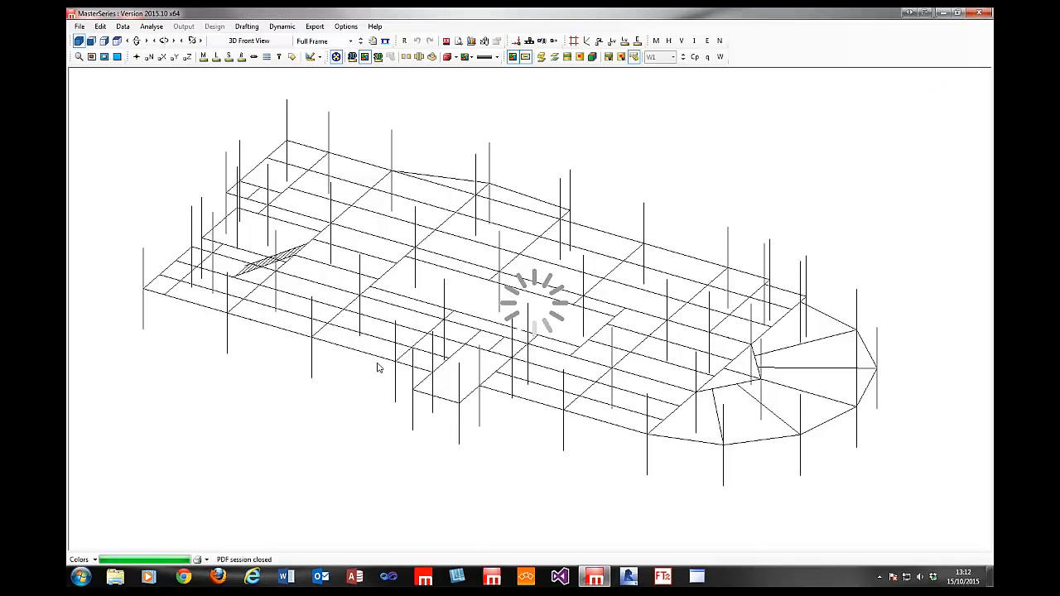
left_click(105, 27)
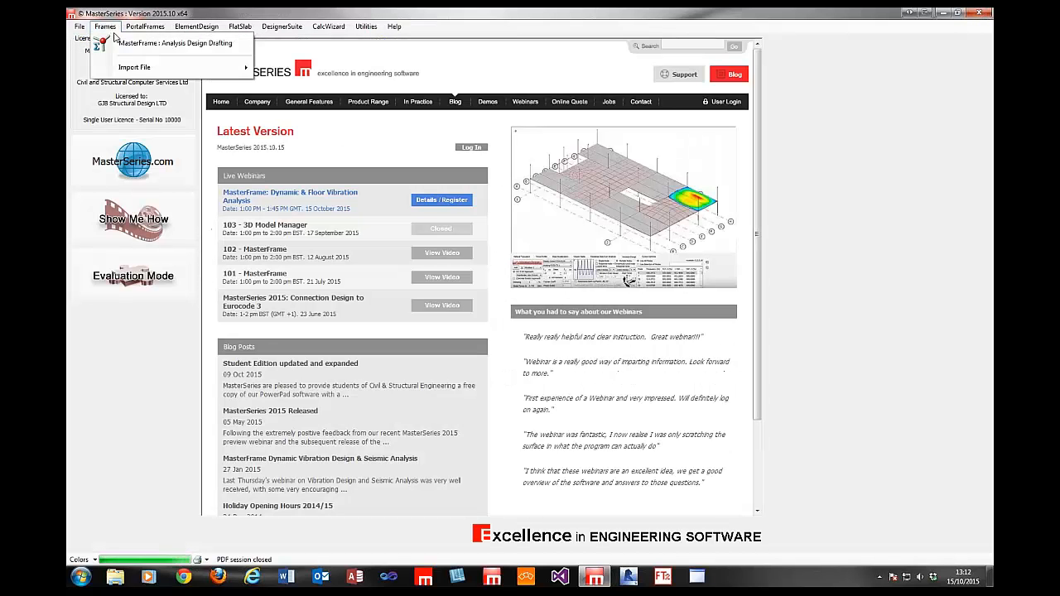
left_click(166, 41)
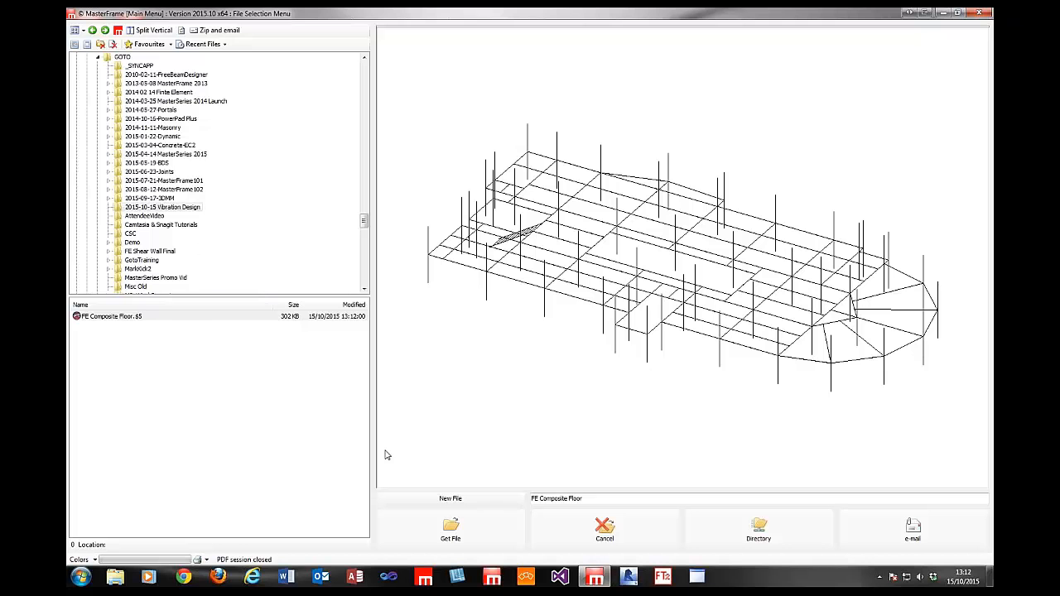
left_click(485, 541)
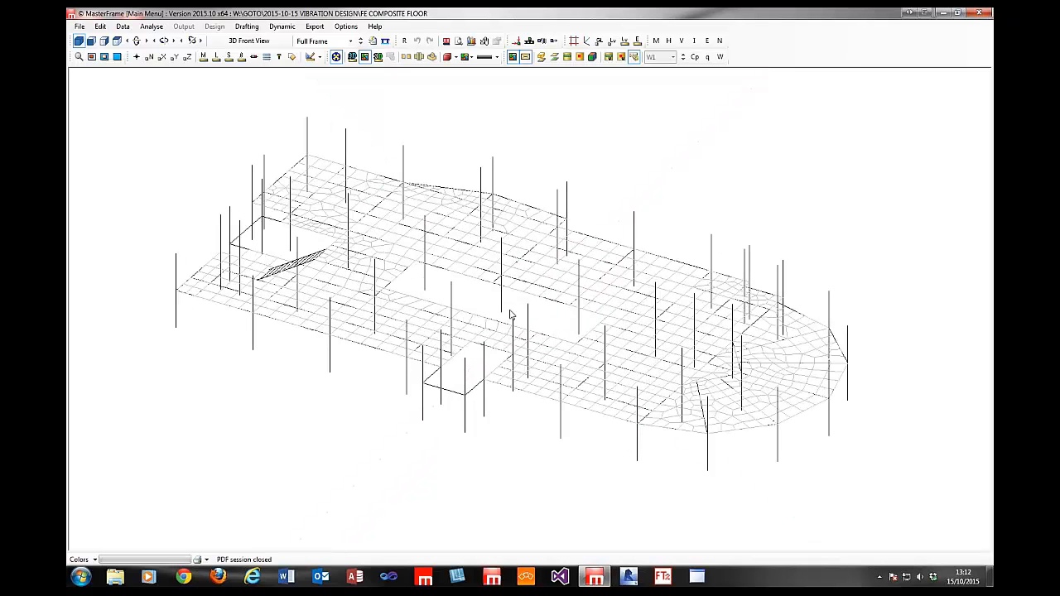
- Examine the floor's finite element mesh in plan and 3D, and the rendered slab and beams from below and above
left_click(116, 41)
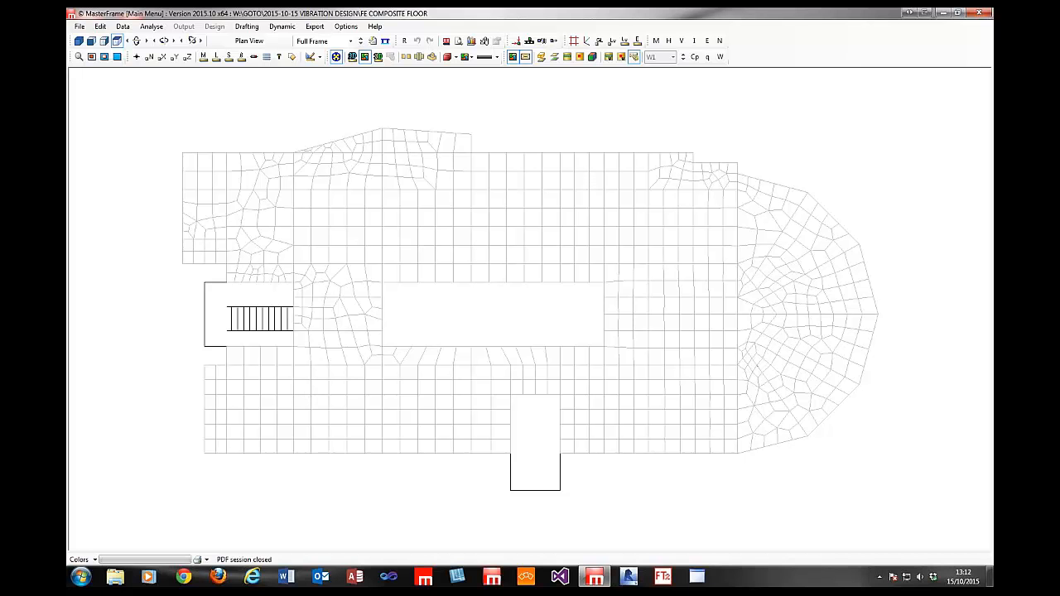
left_click(78, 40)
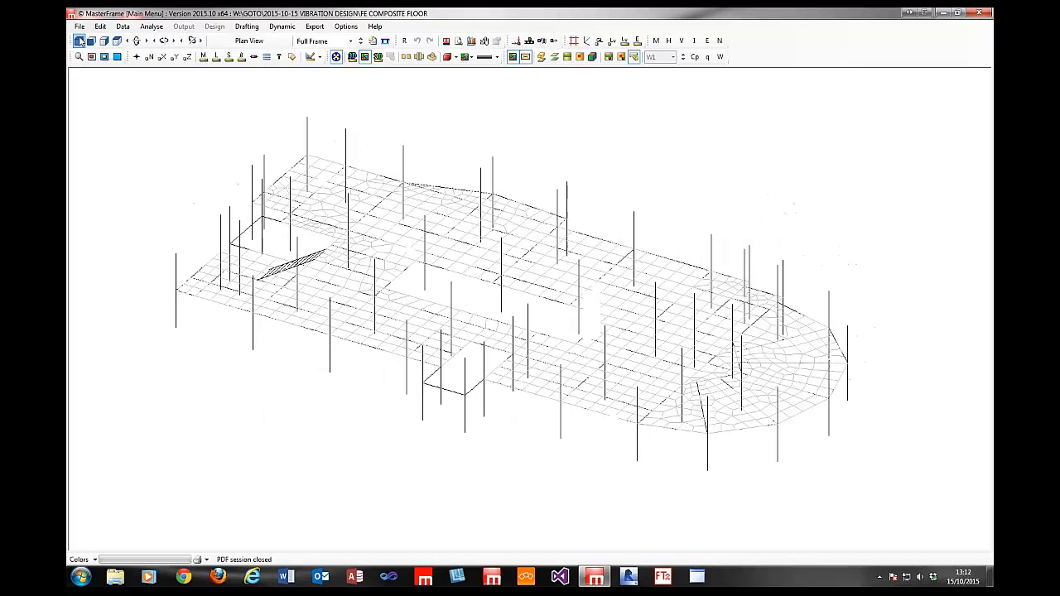
left_click(352, 56)
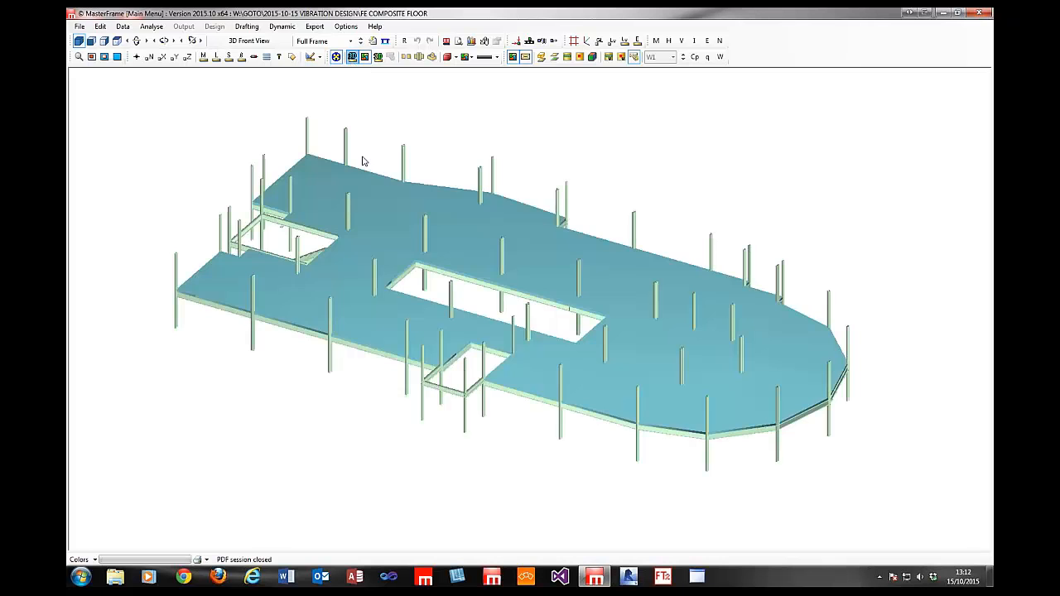
middle_click_drag(443, 398, 546, 103)
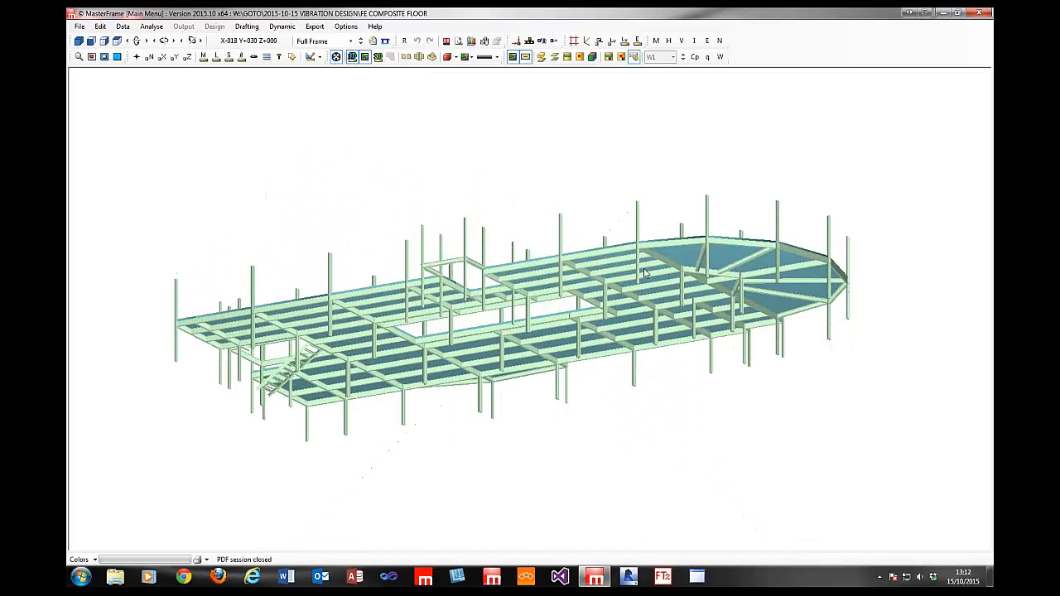
scroll(644, 273, "up", 4)
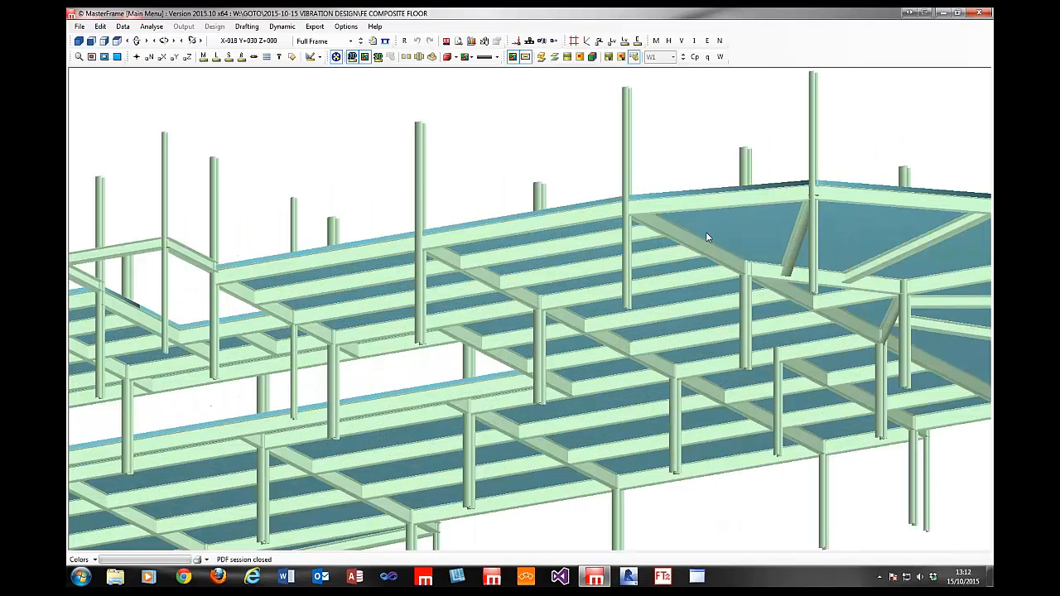
middle_click_drag(521, 344, 495, 559)
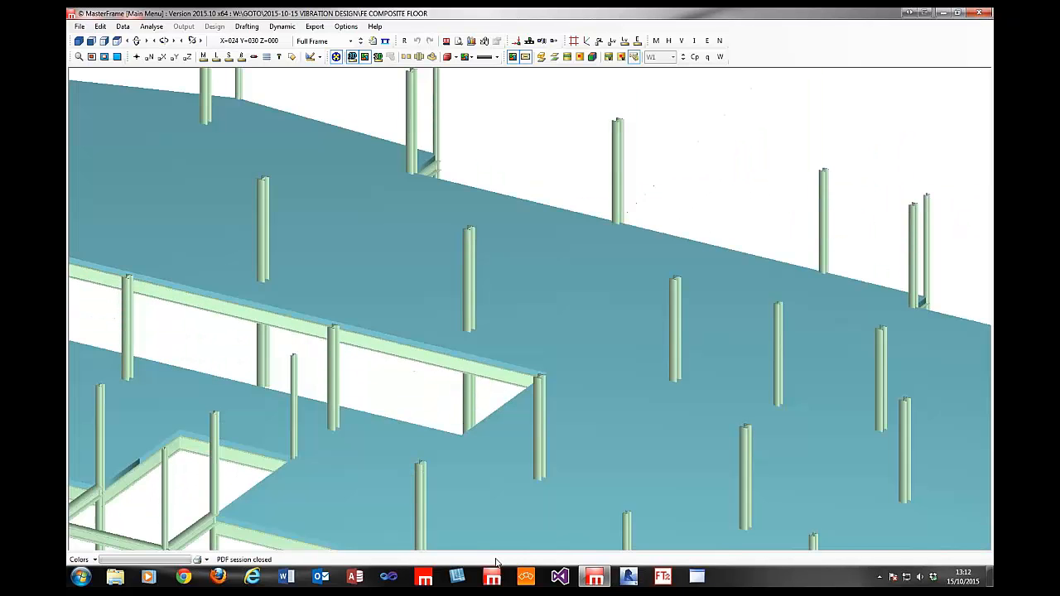
middle_click_drag(378, 472, 739, 342)
scroll(660, 343, "down", 2)
scroll(660, 342, "down", 1)
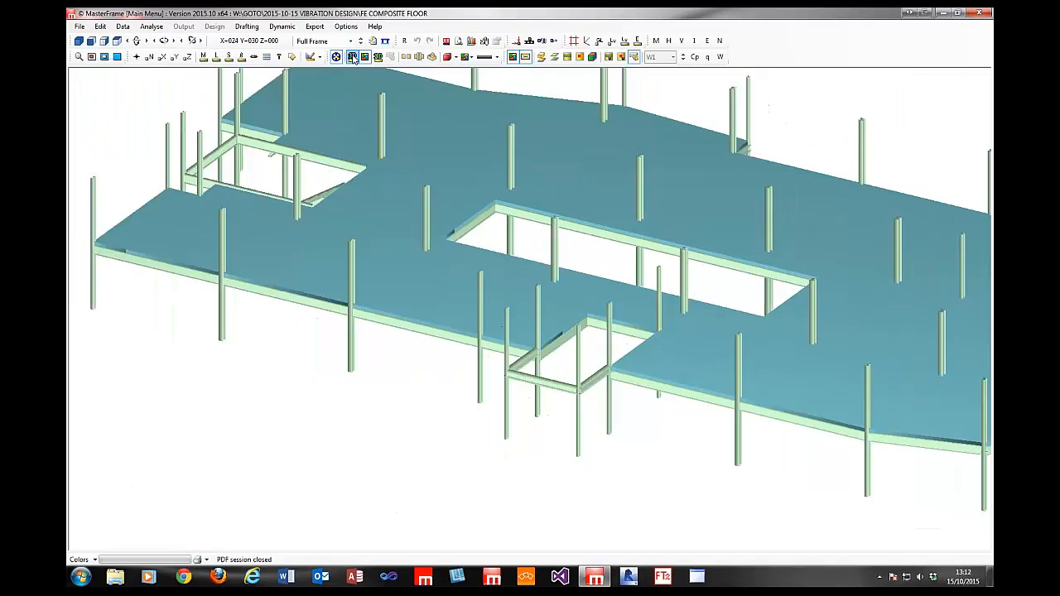
left_click(353, 57)
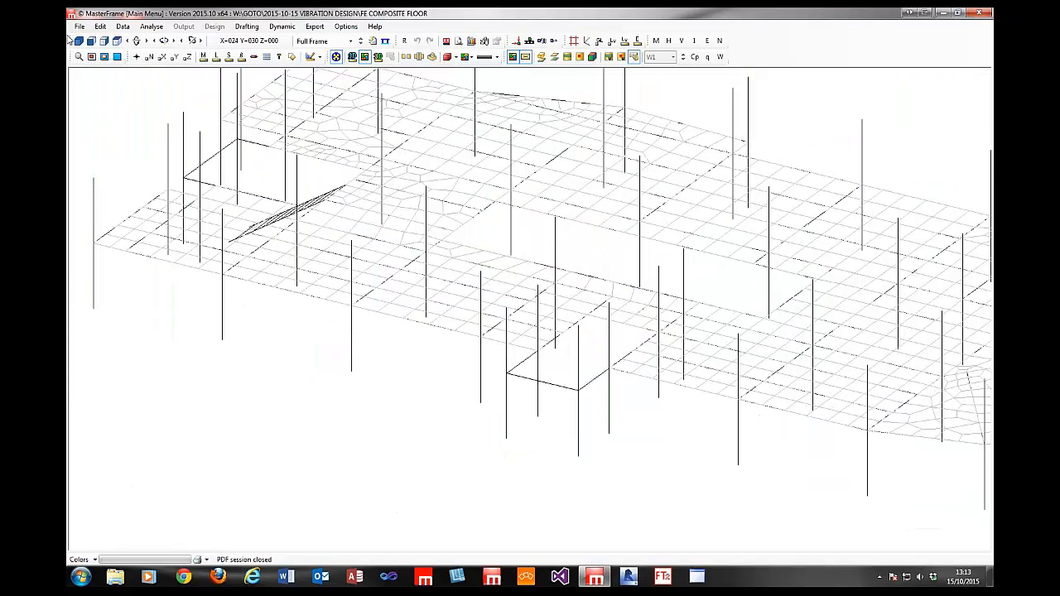
- Open the dynamic analysis module for the composite floor and fit the whole model in view
left_click(289, 28)
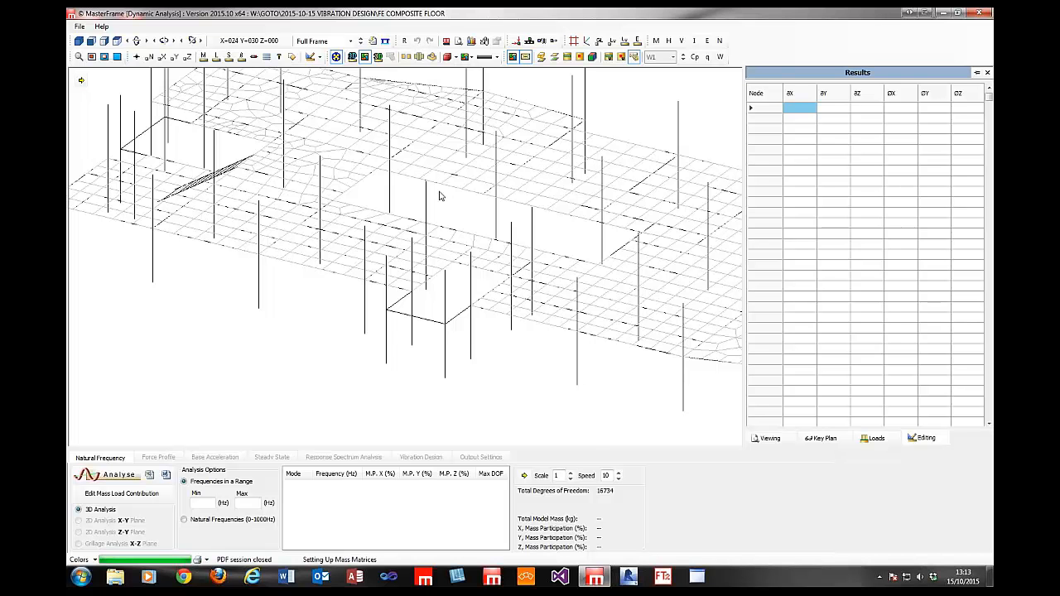
scroll(408, 290, "down", 5)
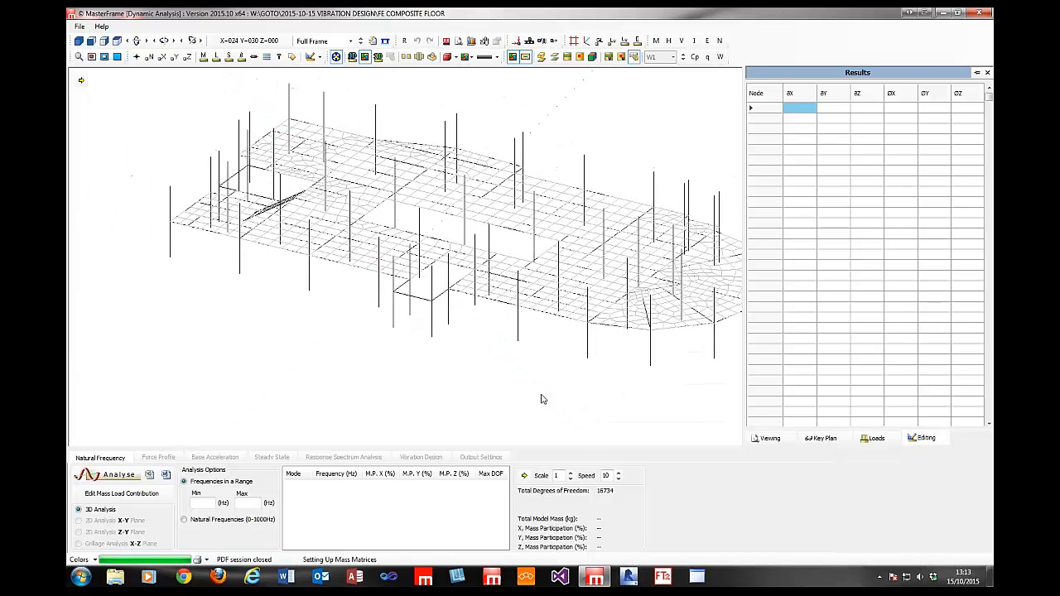
middle_click_drag(571, 382, 540, 390)
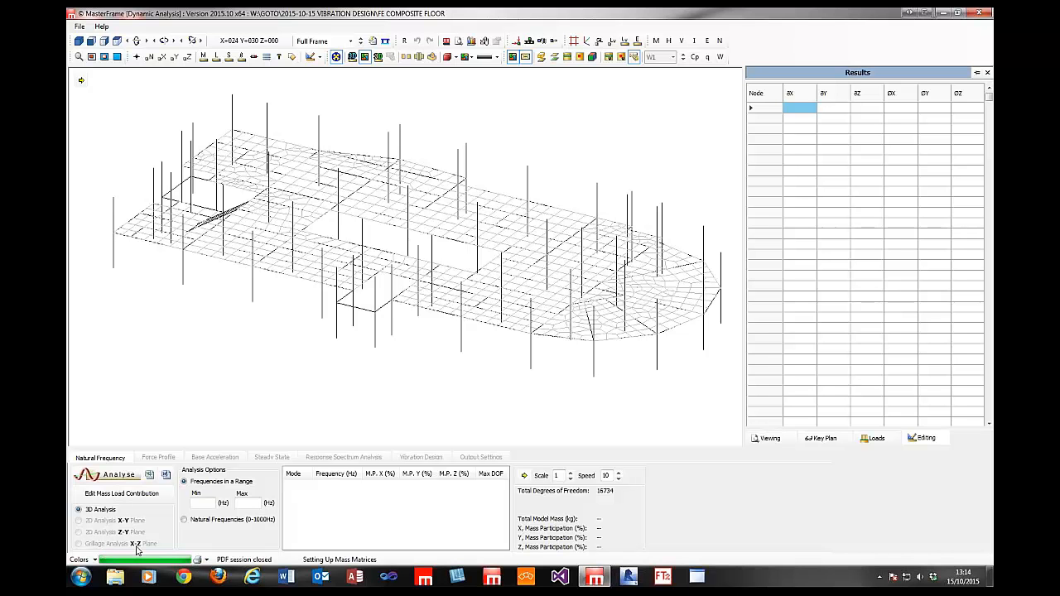
- Review the mass load group factors for the dead and live load groups in the dynamic analysis
left_click(116, 495)
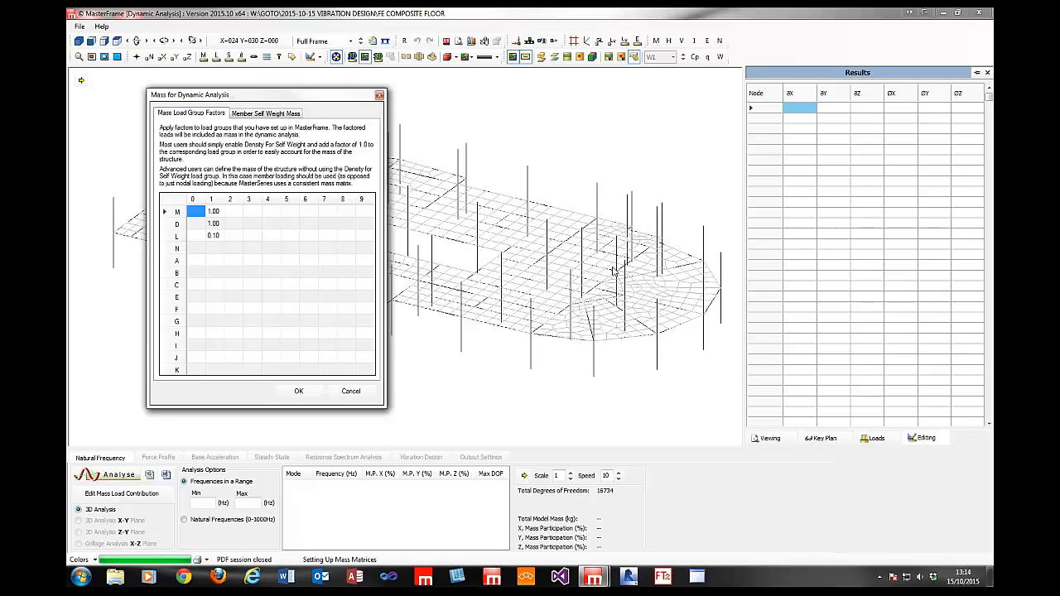
left_click(212, 224)
left_click(215, 228)
double_click(222, 223)
left_click(217, 235)
left_click(221, 235)
- Check the self-weight density load groups against the mass load group factors and accept the mass settings
left_click(264, 115)
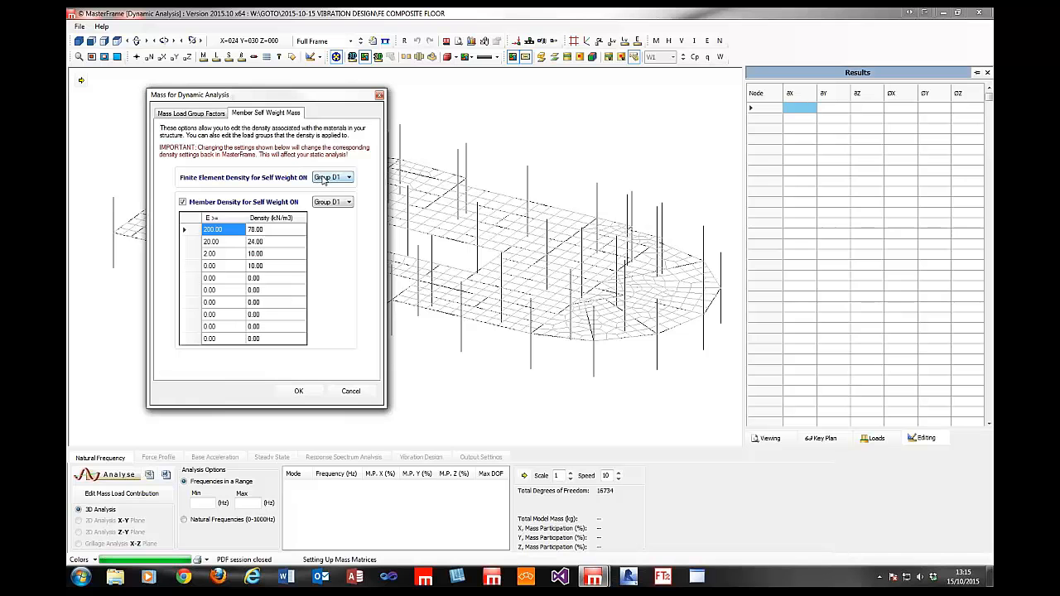
left_click(208, 114)
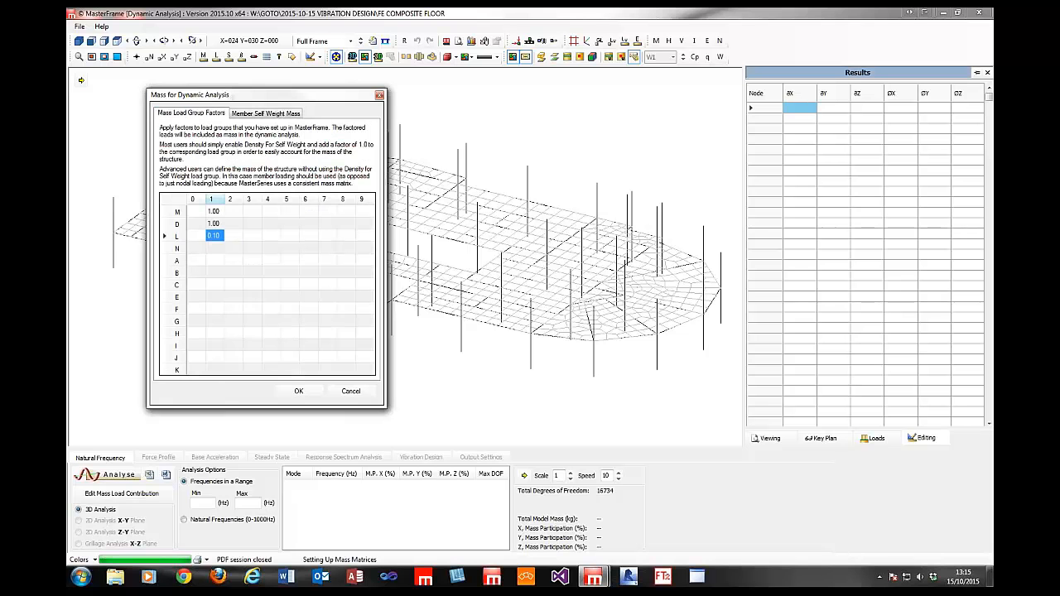
left_click(215, 224)
left_click(271, 115)
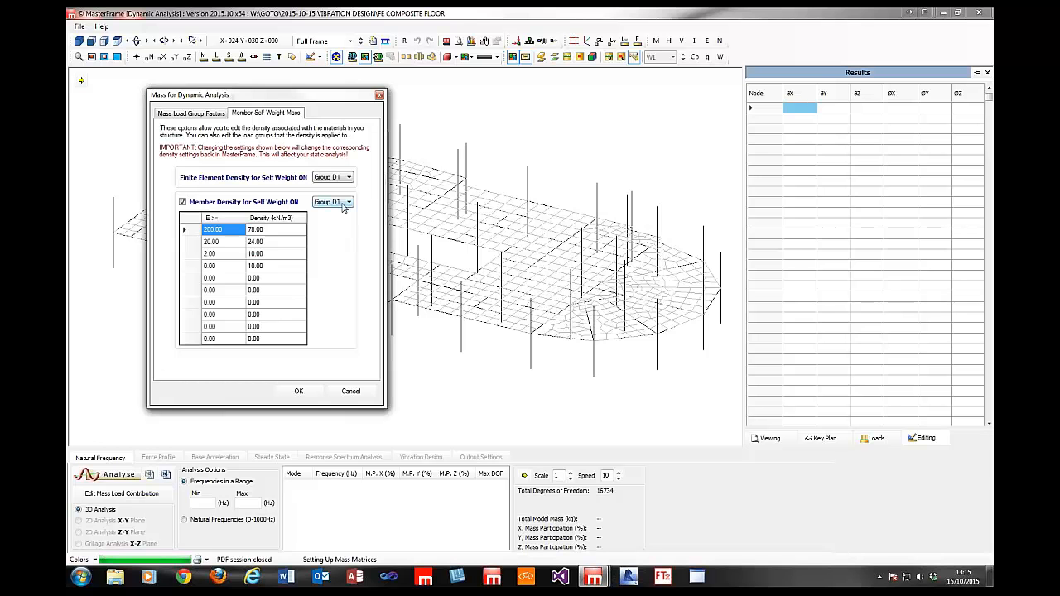
left_click(203, 116)
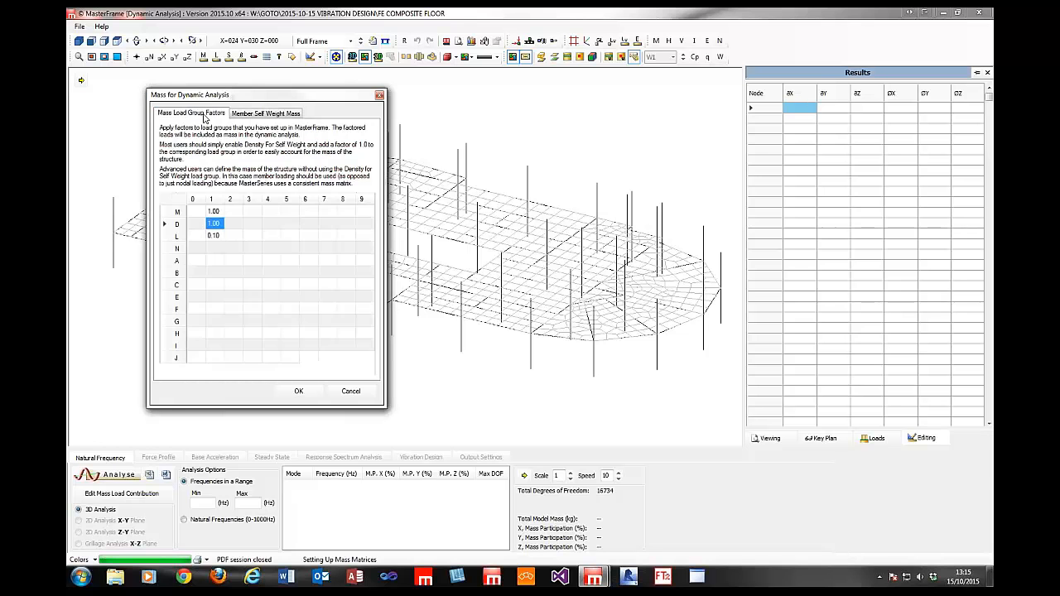
left_click(307, 394)
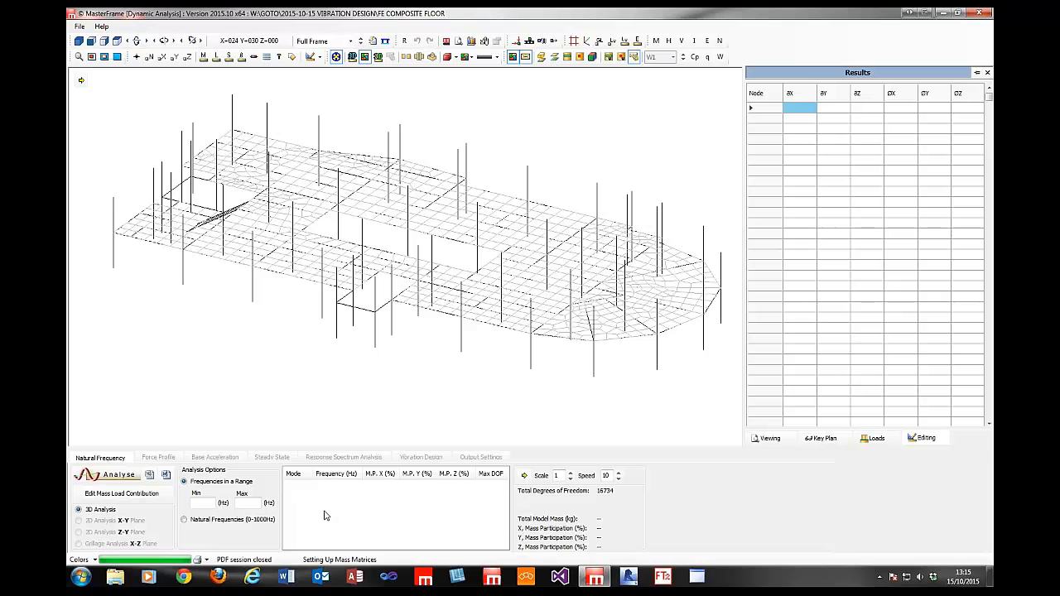
- Set the natural frequency analysis range to 0 to 30 Hz and run the 3D analysis
left_click(183, 520)
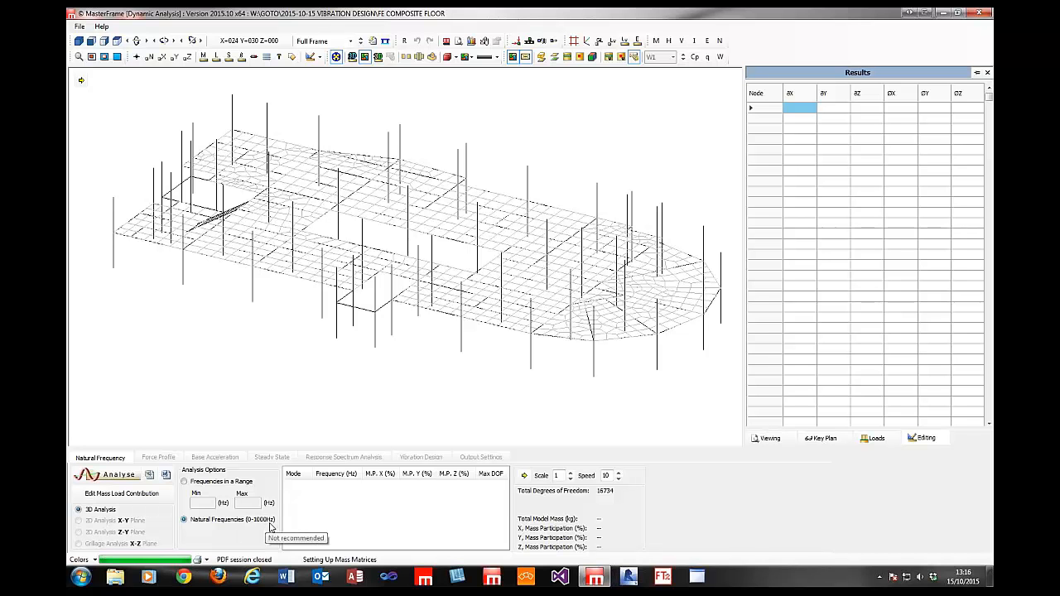
left_click(185, 481)
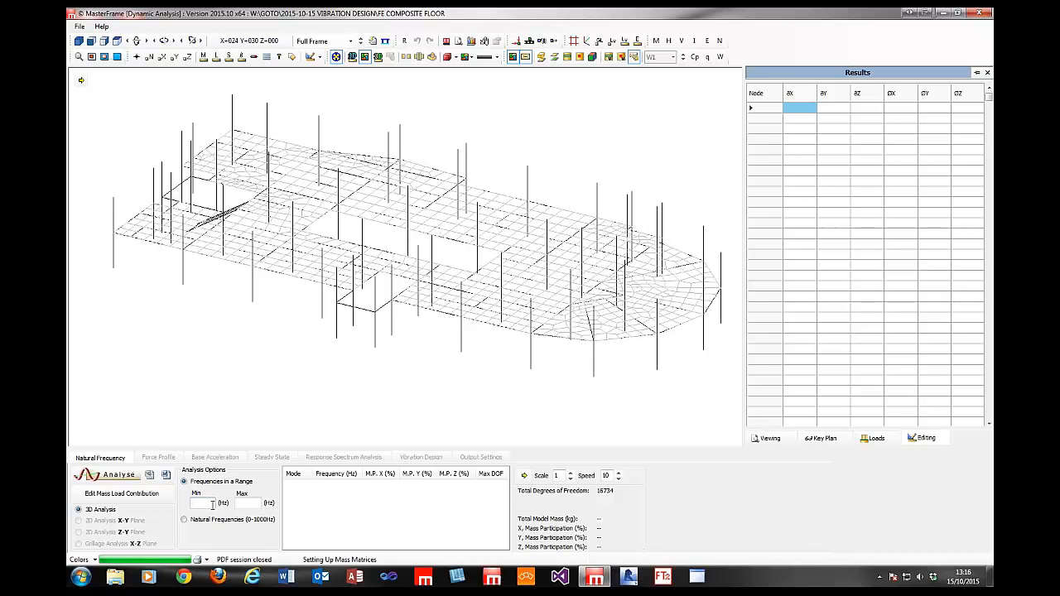
left_click(212, 505)
type("0")
left_click(242, 500)
type("30")
left_click(252, 502)
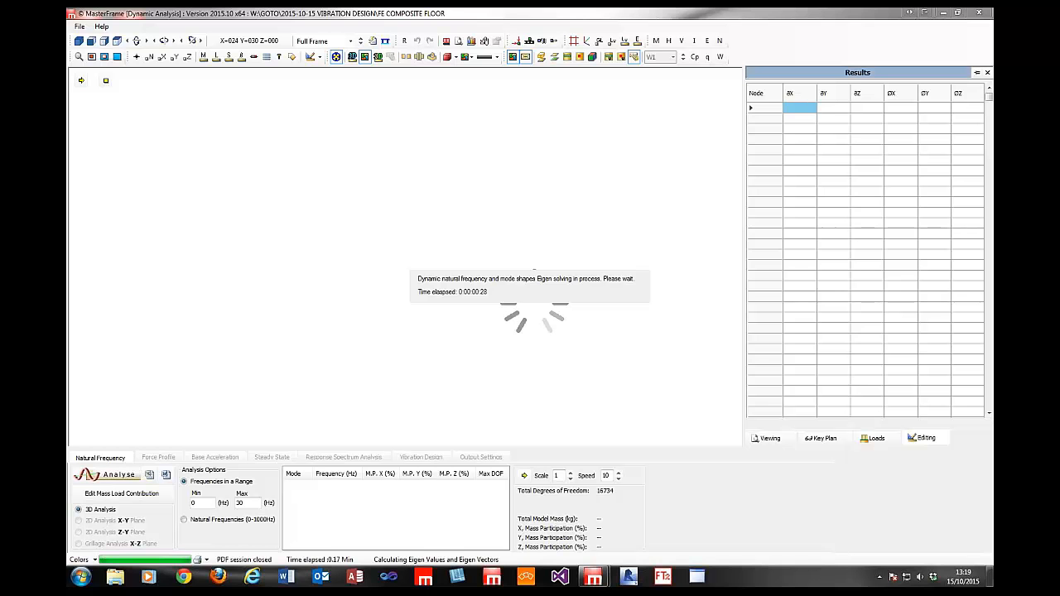
- Switch to Windows Photo Viewer and view the Irish Rugby Supporters photo in a maximised window
left_click_drag(66, 82, 505, 50)
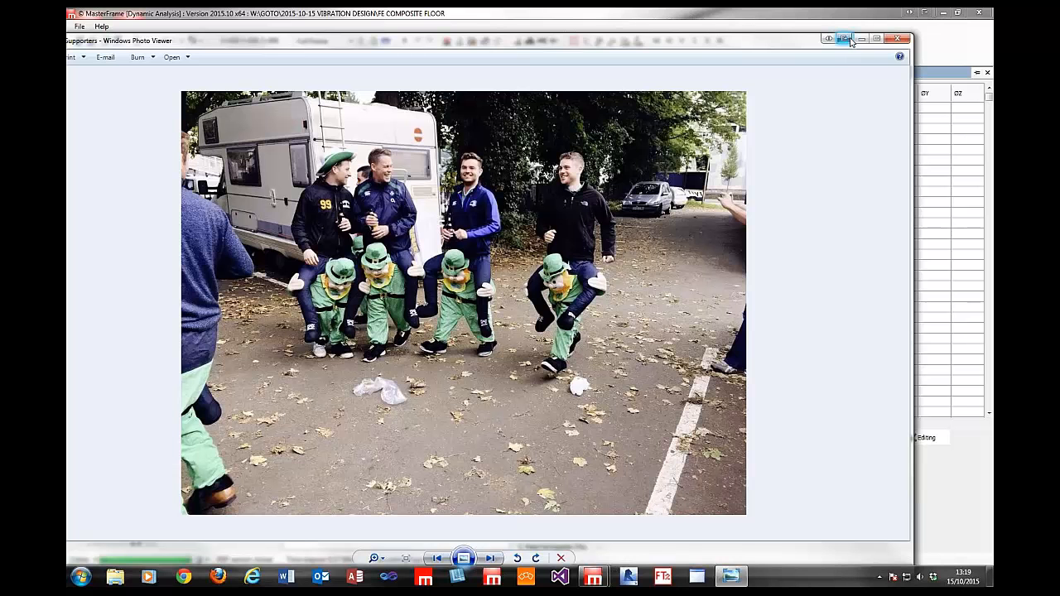
double_click(786, 47)
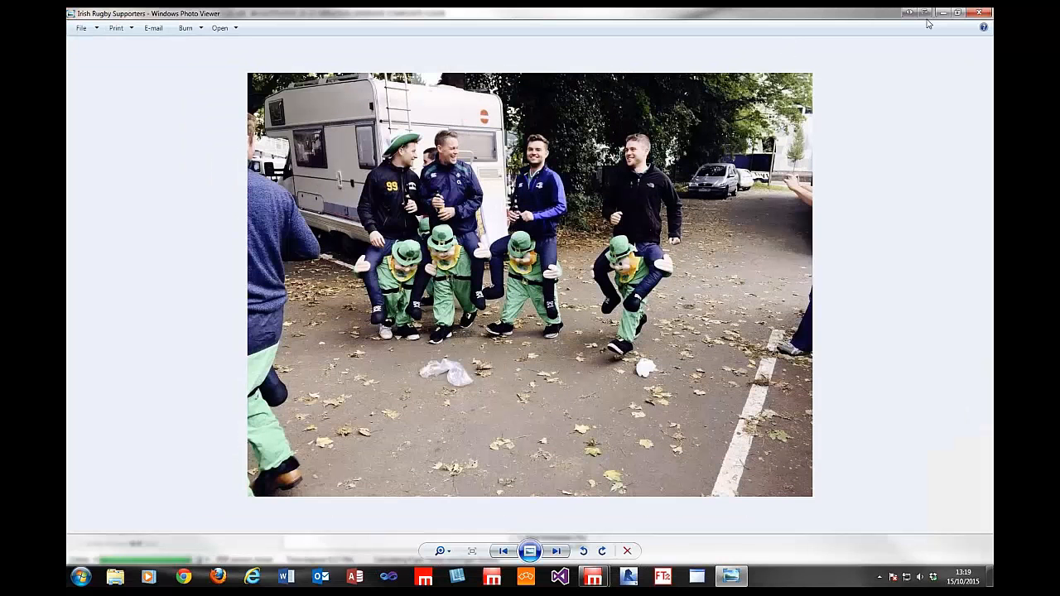
- Close the photo and sort the natural frequency modes by Y mass participation in descending order
left_click(983, 13)
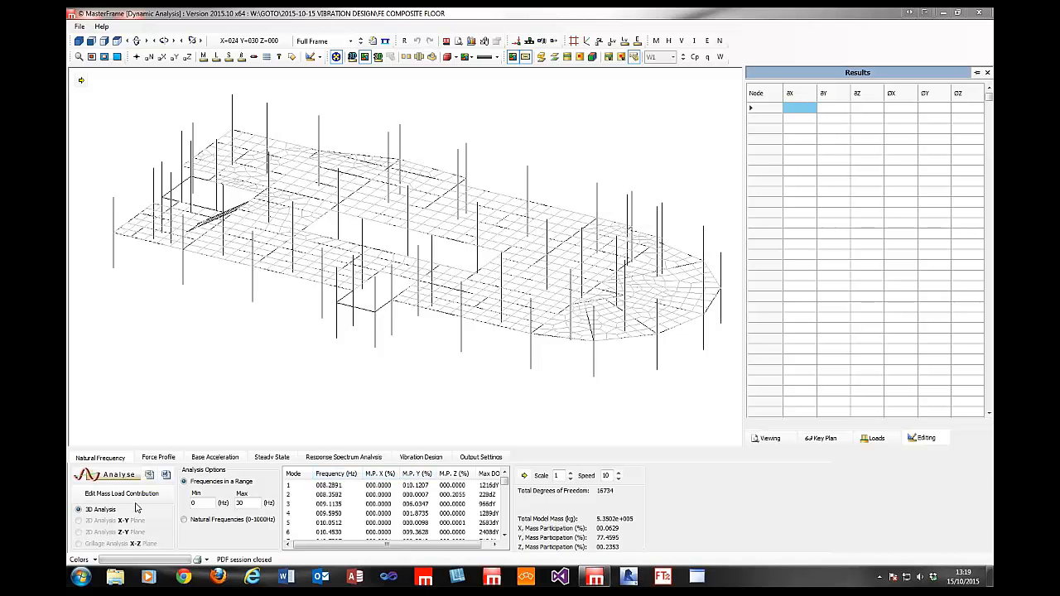
left_click(196, 502)
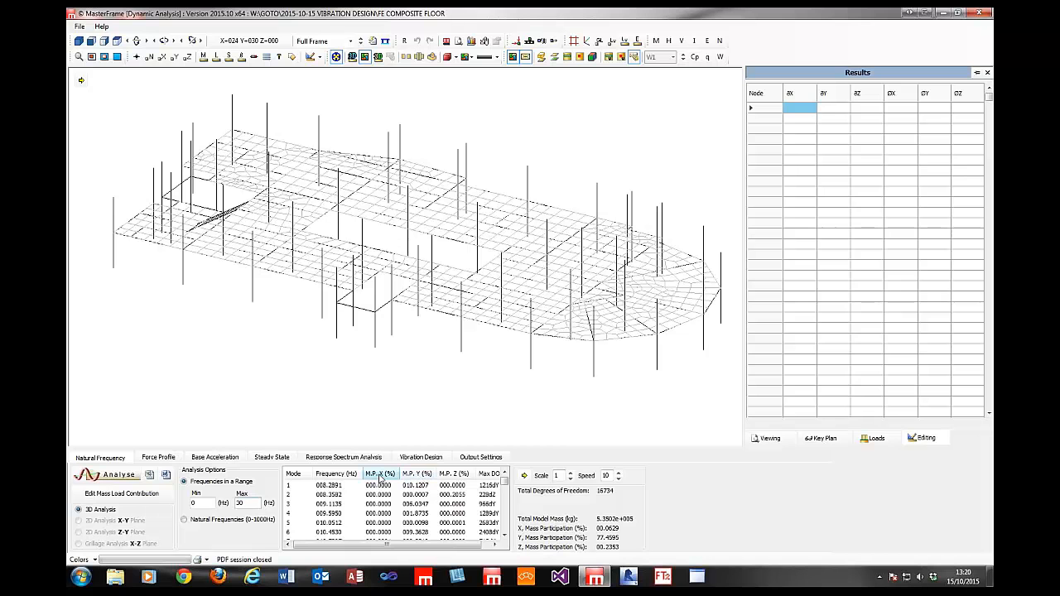
left_click(421, 473)
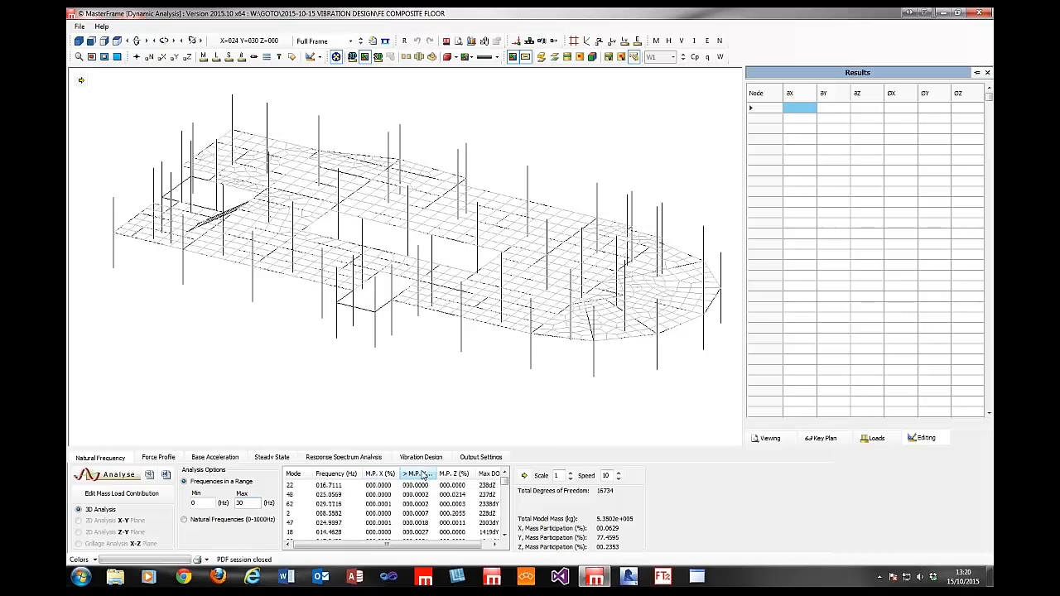
left_click(421, 473)
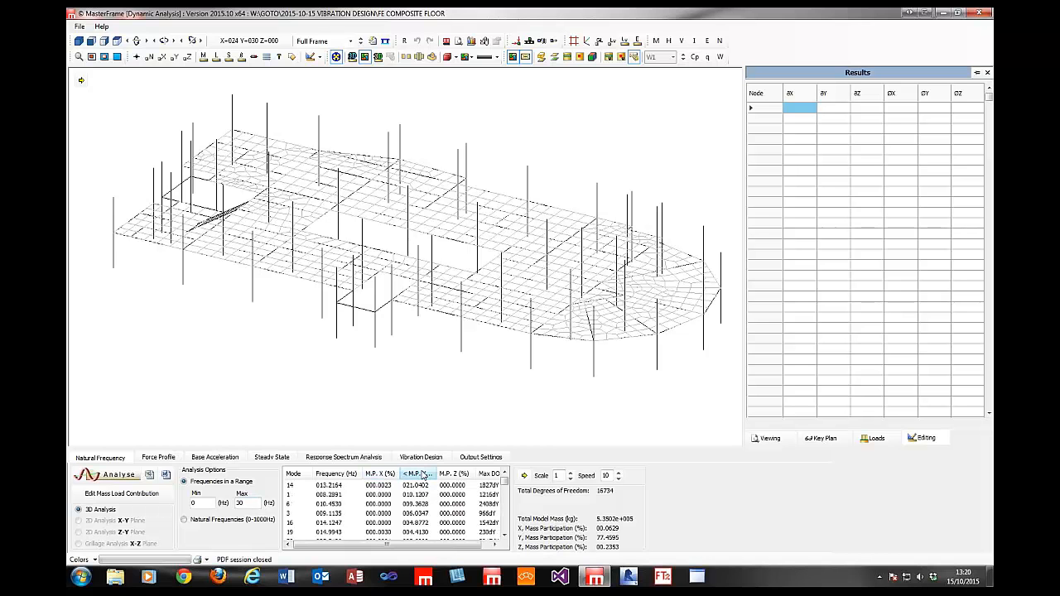
- View the mode shapes with the highest Y mass participation, comparing modes 14, 1, 6 and 3
left_click(378, 486)
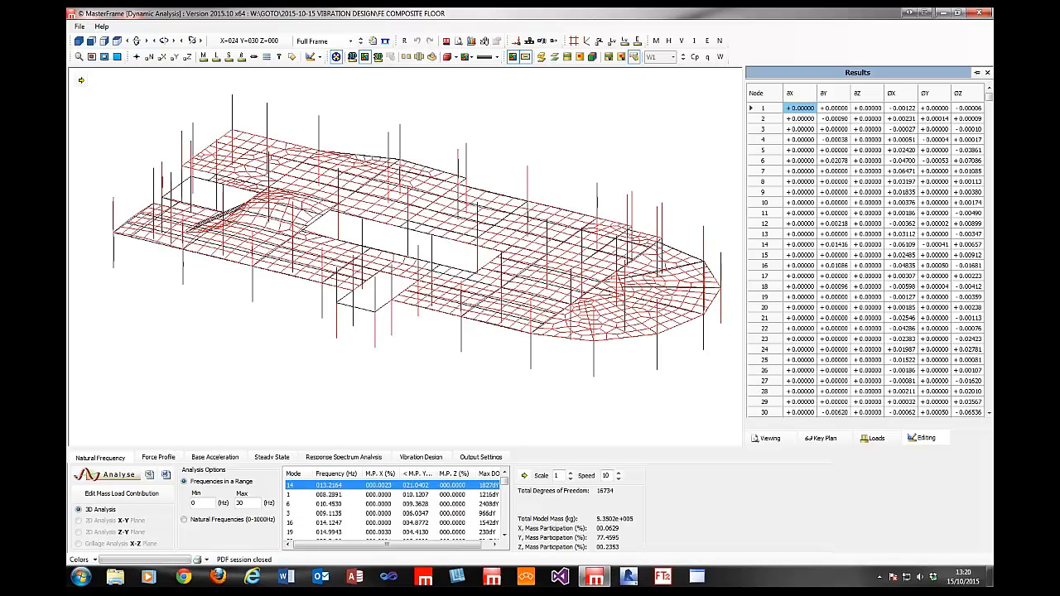
left_click(406, 495)
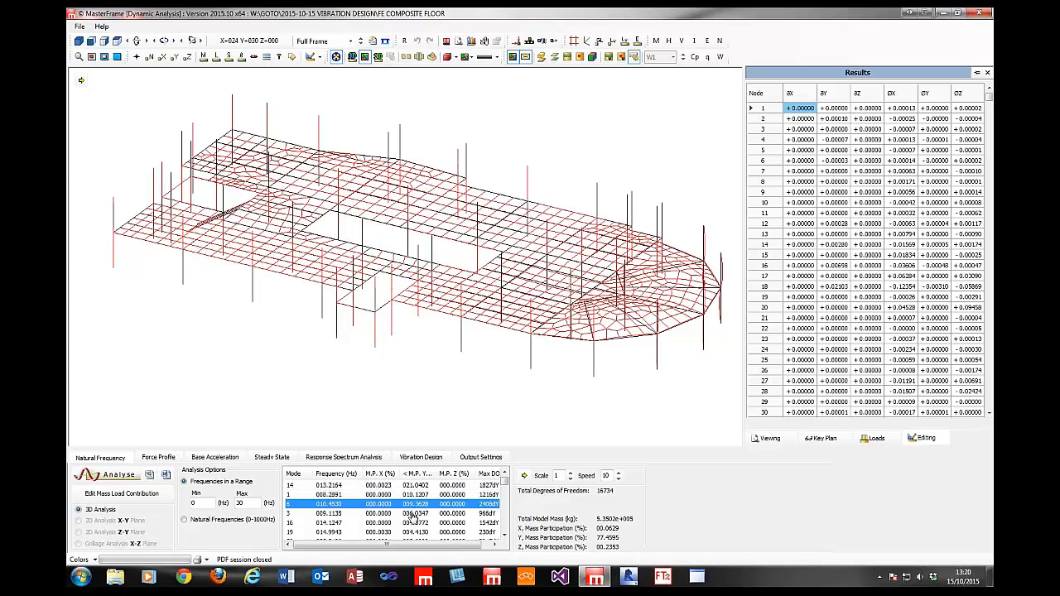
left_click(411, 513)
left_click(411, 486)
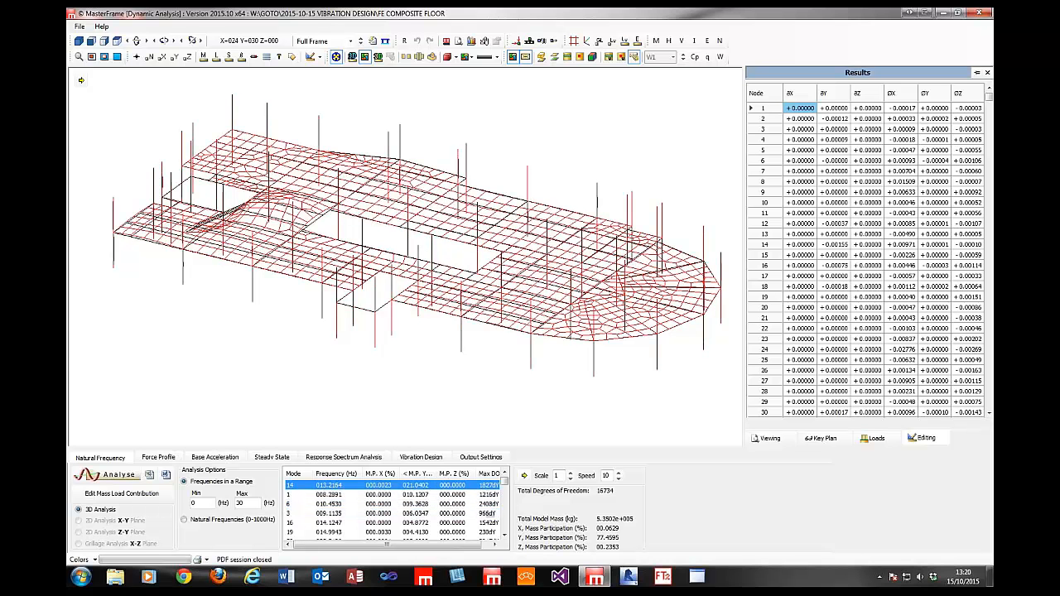
left_click(329, 495)
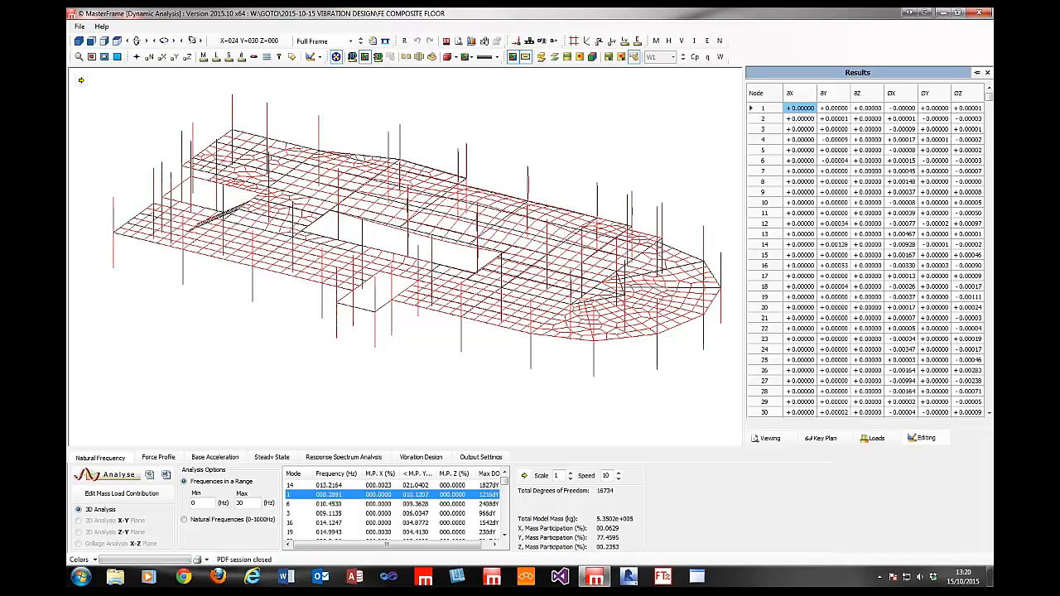
- Sort the modes by ascending frequency and set the mode shape display scale to 3
left_click(336, 473)
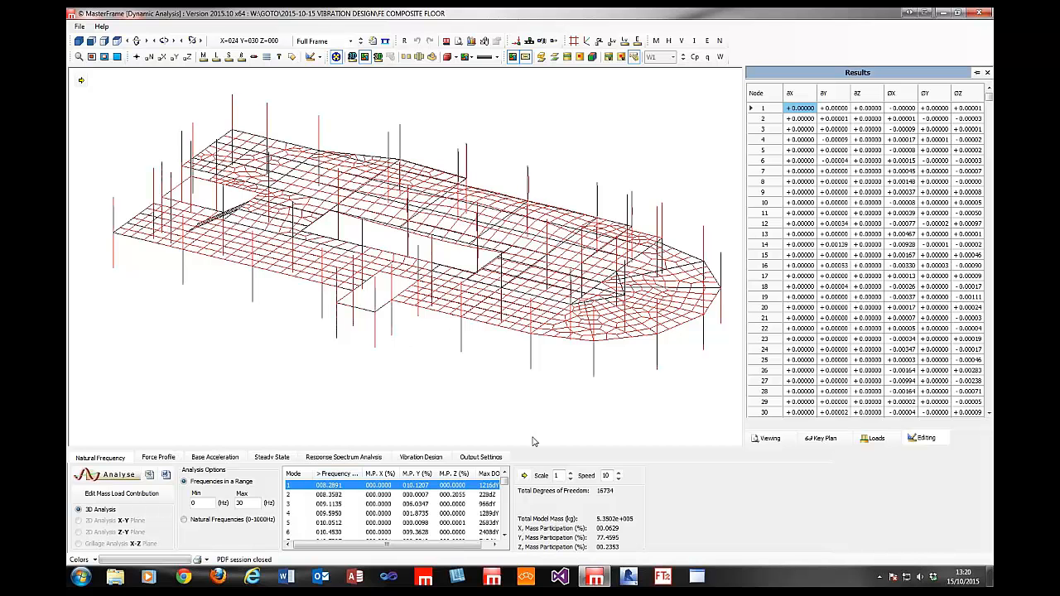
left_click(570, 474)
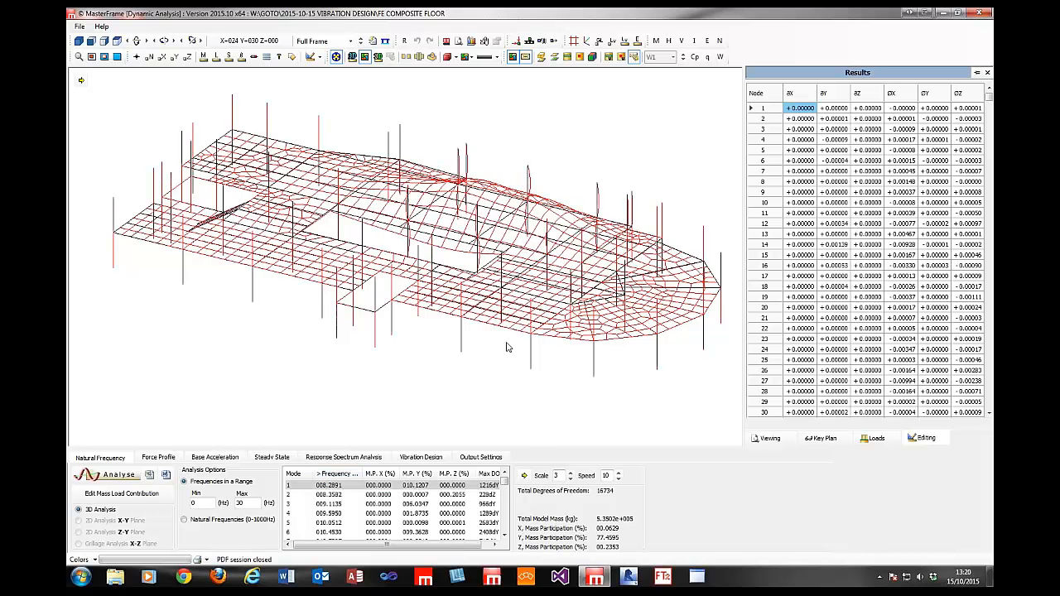
left_click(569, 474)
- Examine the shapes of modes 2 to 6 in turn, check the maximum frequency limit, and return to mode 1
left_click(327, 495)
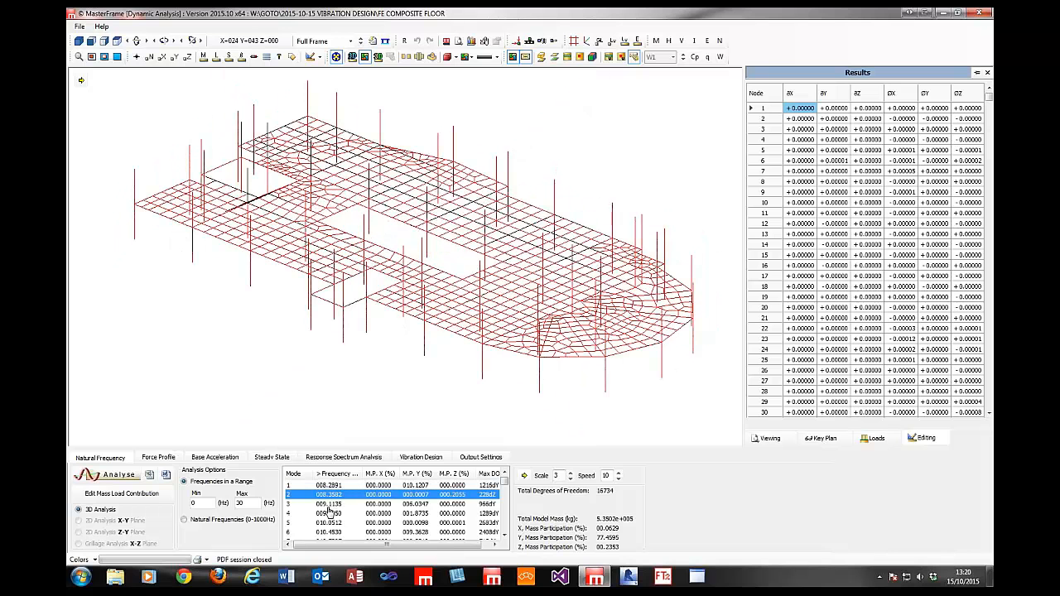
left_click(331, 504)
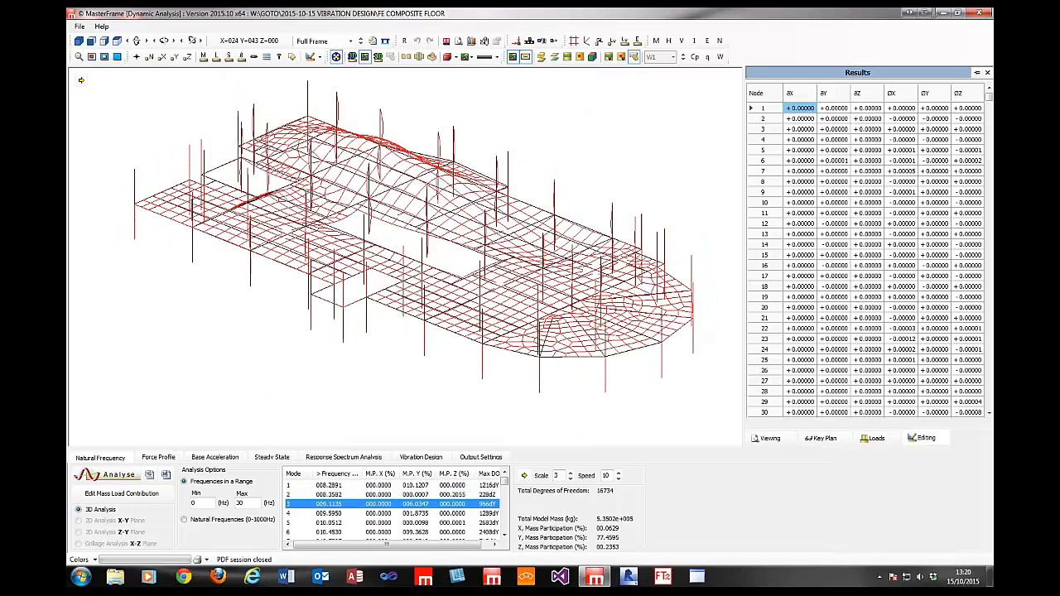
left_click(329, 514)
left_click(332, 524)
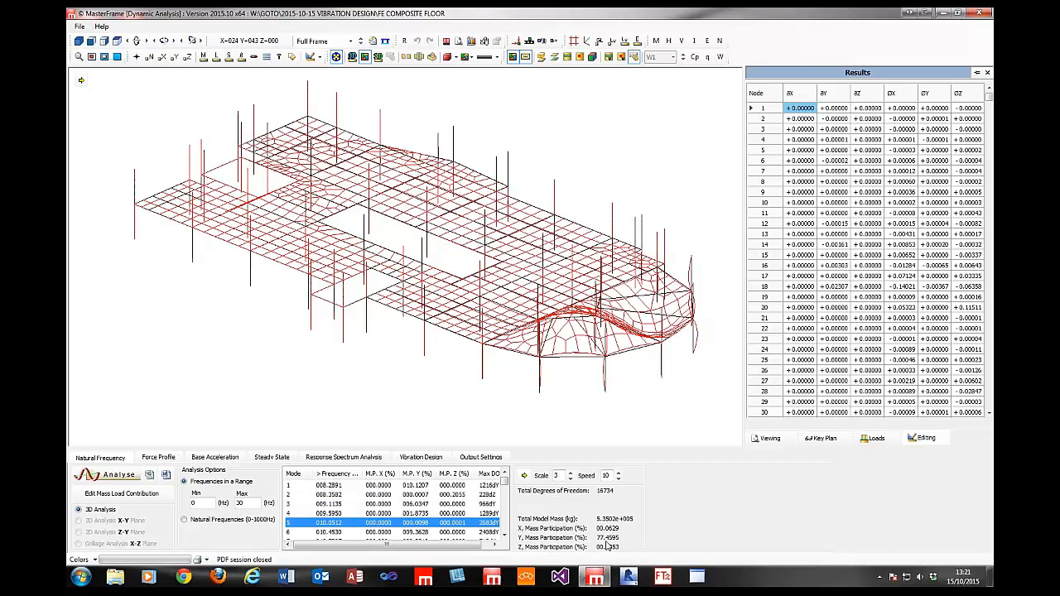
left_click(336, 535)
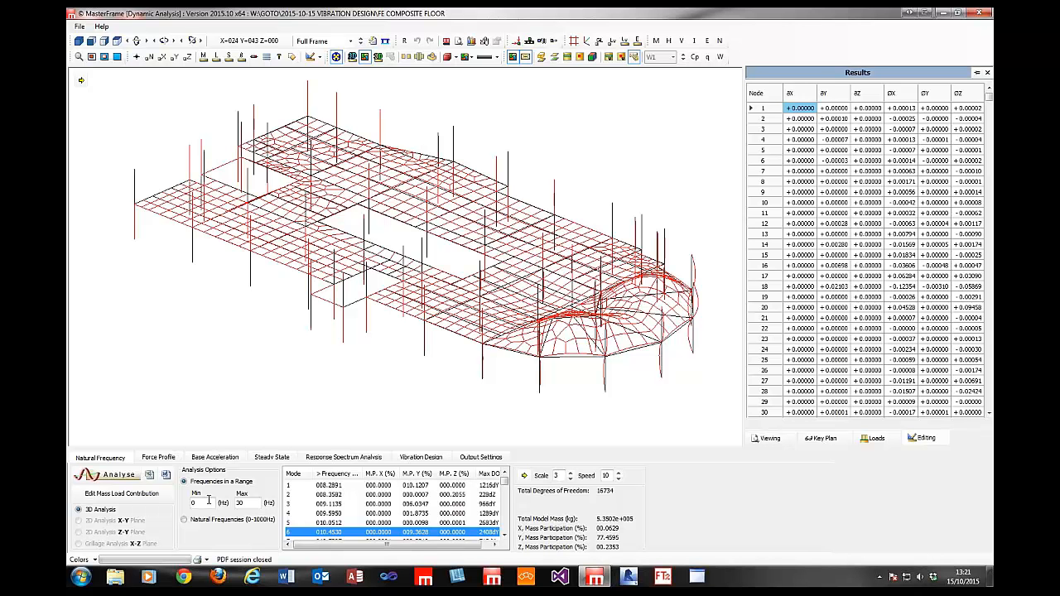
left_click(243, 502)
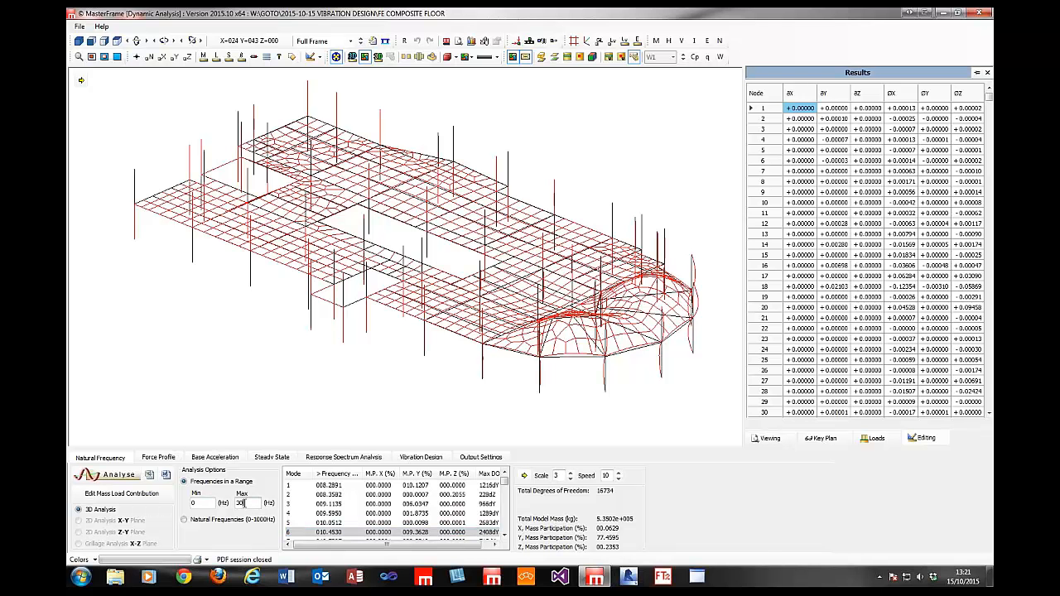
double_click(245, 502)
left_click(318, 487)
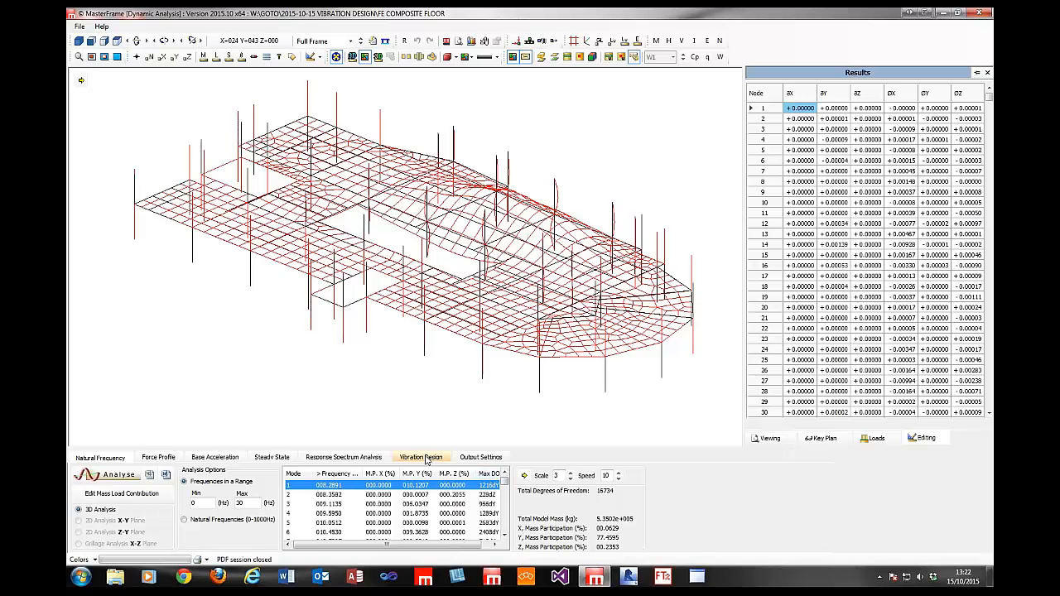
- Add a vibration design case to the SCI P354 approach with the Residential, Non Critical weighting and 1% damping
left_click(425, 458)
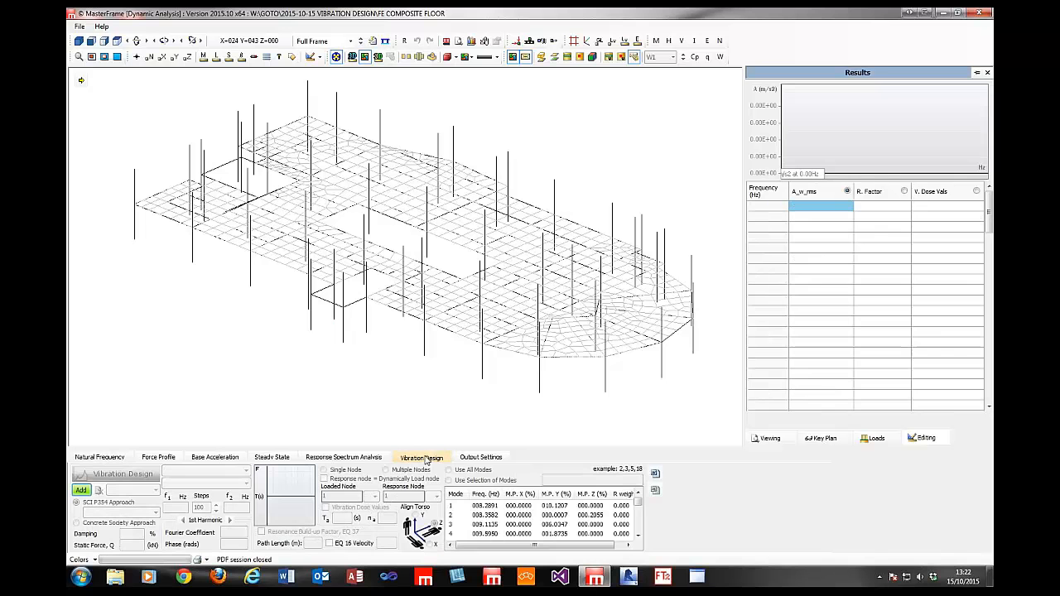
left_click(82, 490)
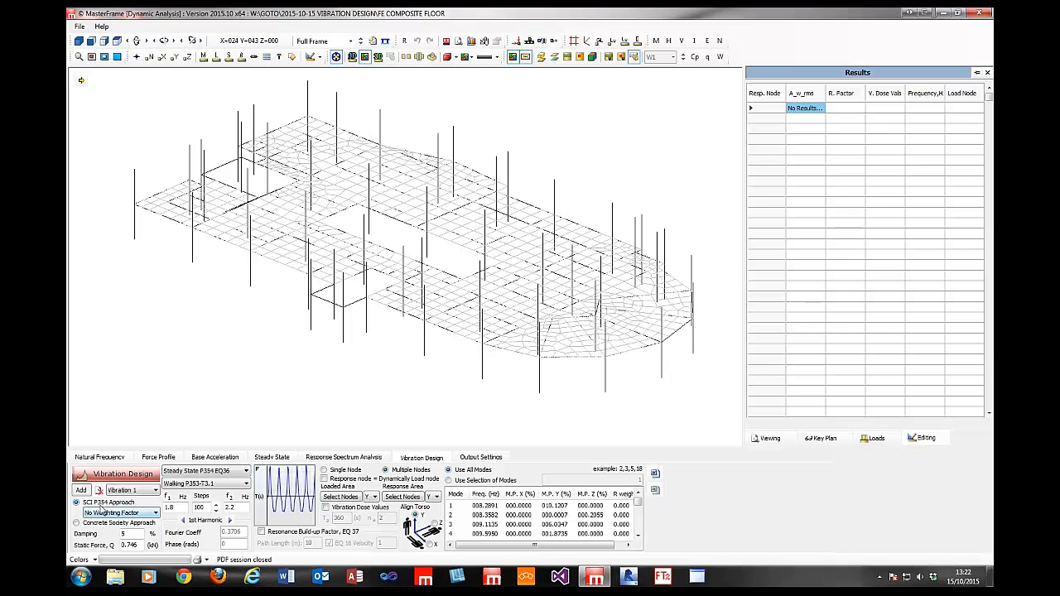
left_click(114, 515)
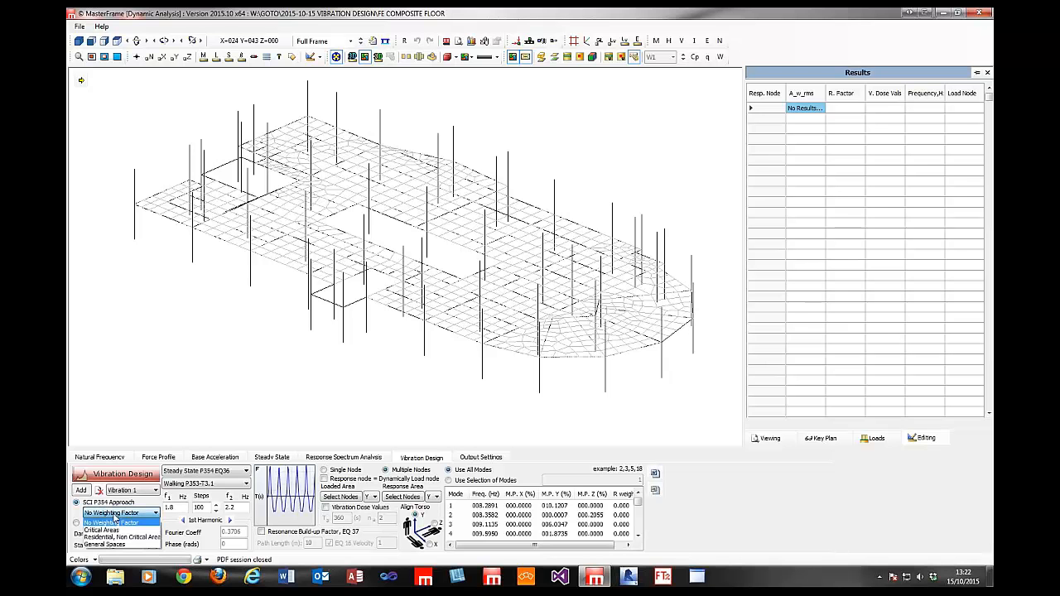
left_click(126, 539)
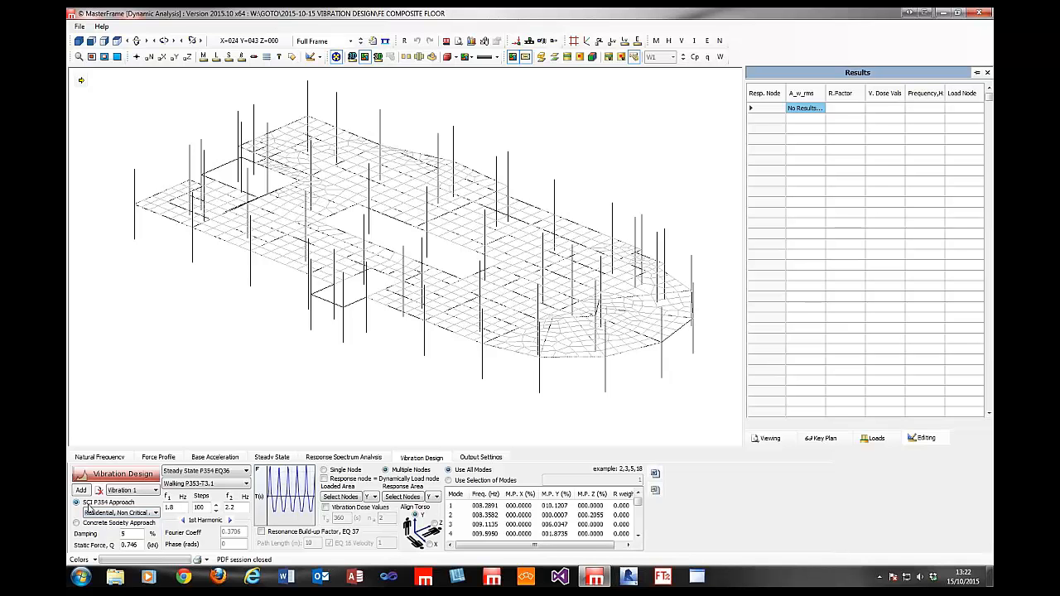
double_click(122, 534)
type("1")
- Use 10 frequency steps and keep Steady State P354 EQ36 with Walking P353-T3.1 as the excitation, after checking the alternatives
left_click(209, 473)
left_click(209, 474)
left_click(218, 488)
left_click(219, 490)
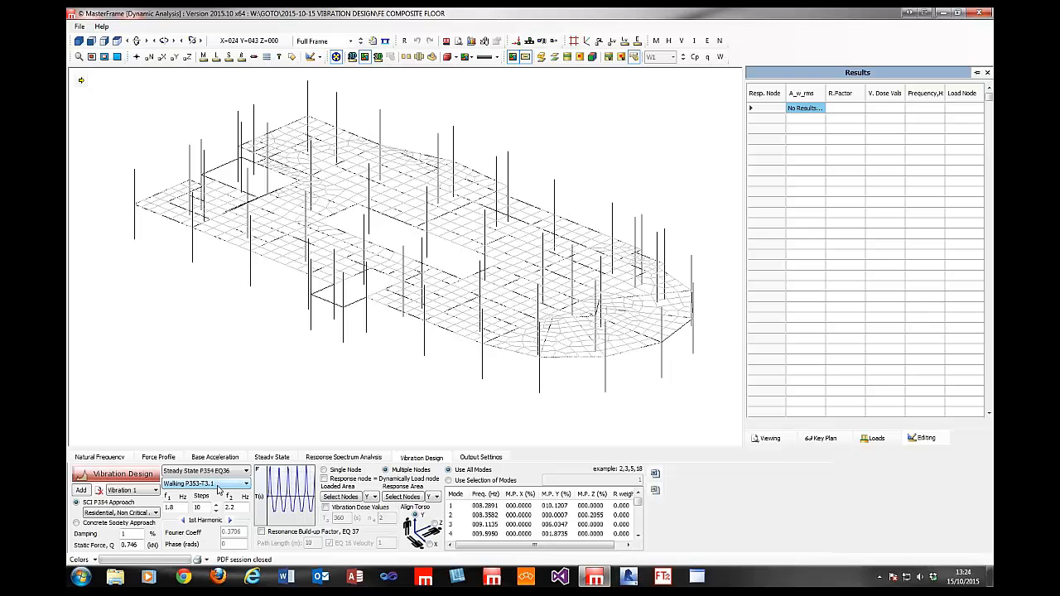
left_click(219, 488)
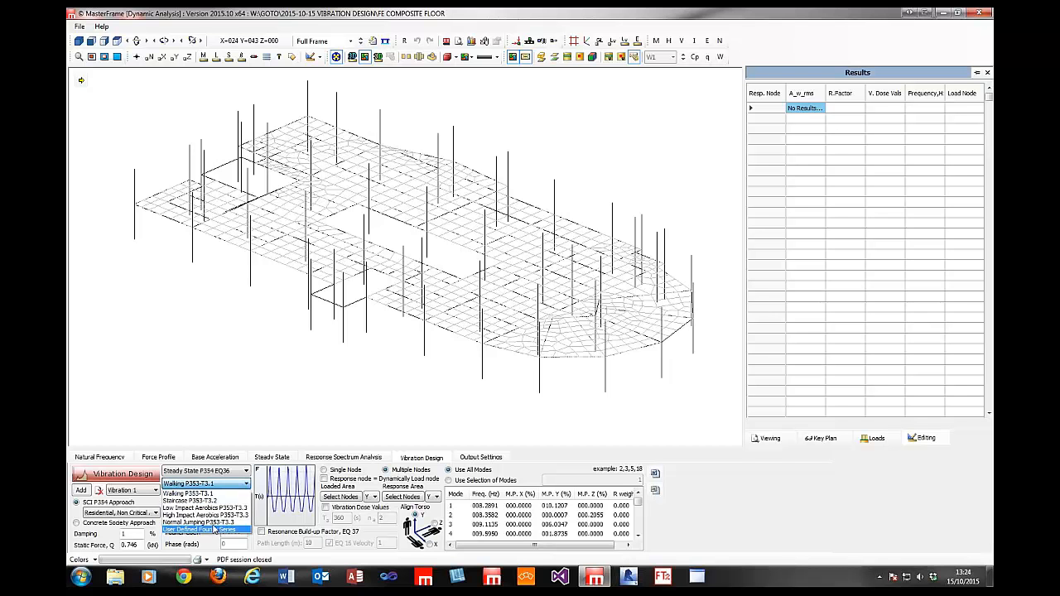
left_click(219, 493)
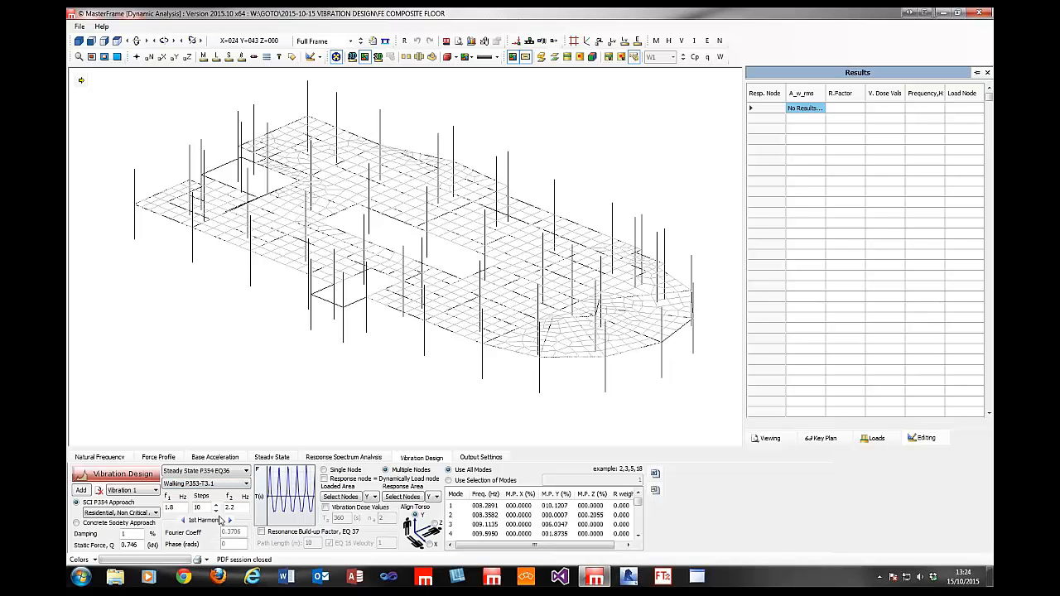
- Review the Fourier coefficient and phase of each walking harmonic and return to the 1st harmonic
left_click(230, 520)
left_click(230, 520)
left_click(230, 519)
left_click(184, 520)
left_click(184, 520)
left_click(184, 519)
- Make the response node equal the dynamically loaded node, choose all floor-level nodes as the loaded area, and run the vibration design
left_click(339, 480)
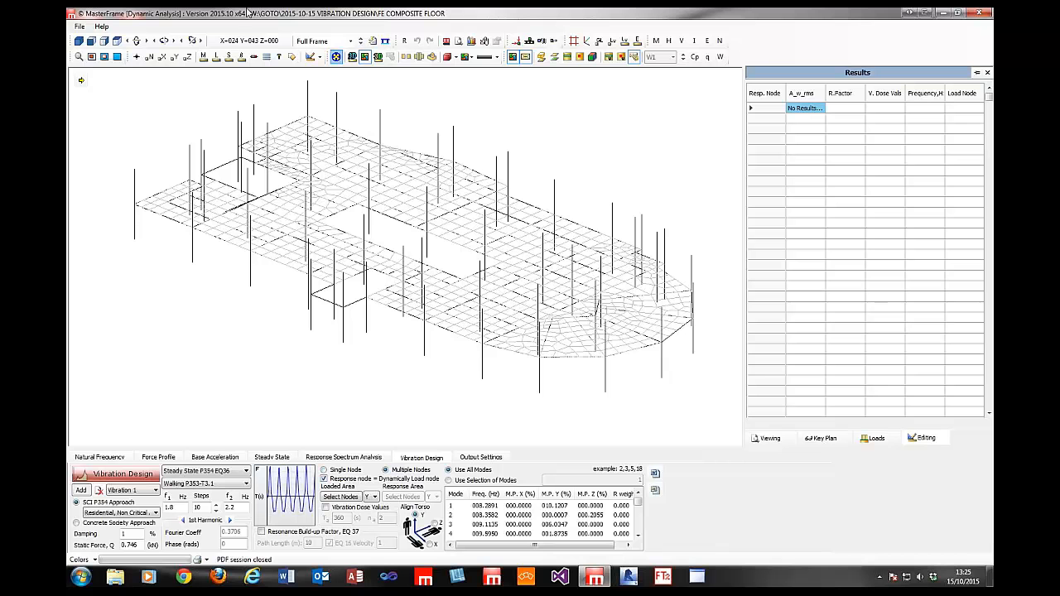
left_click(91, 40)
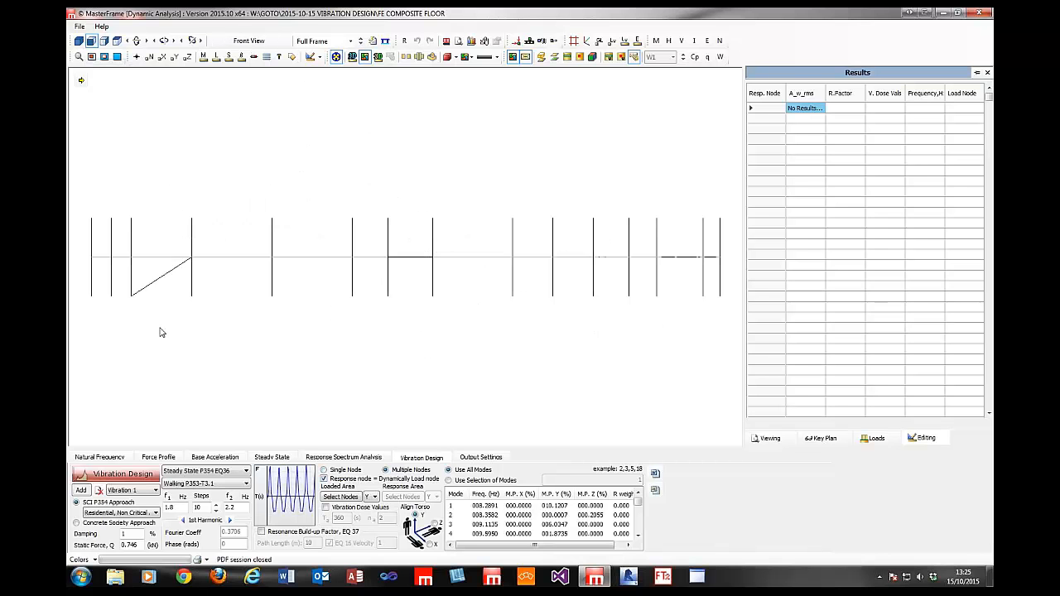
left_click(339, 497)
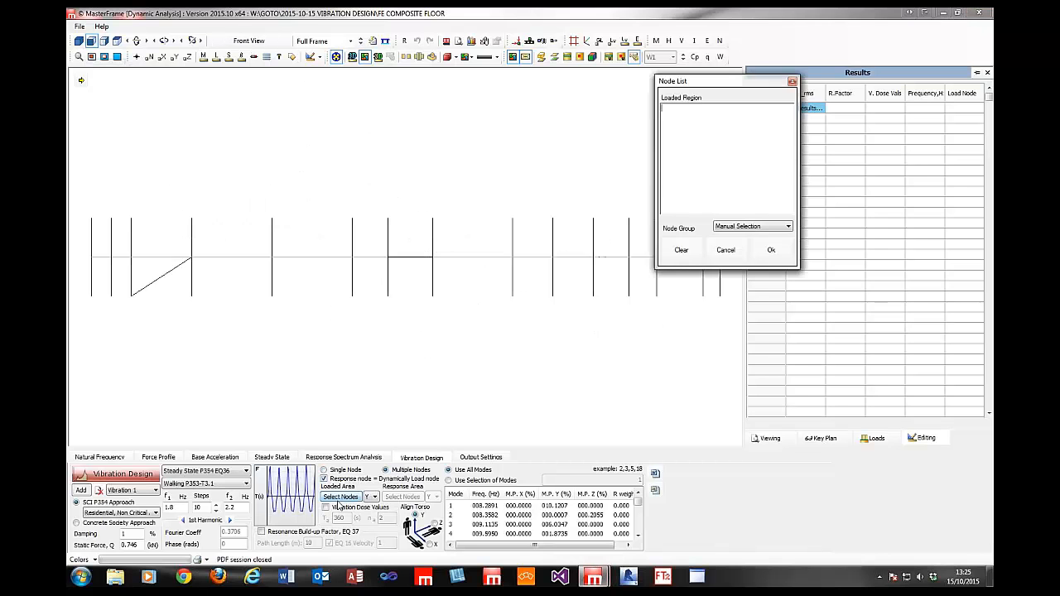
left_click_drag(80, 245, 729, 280)
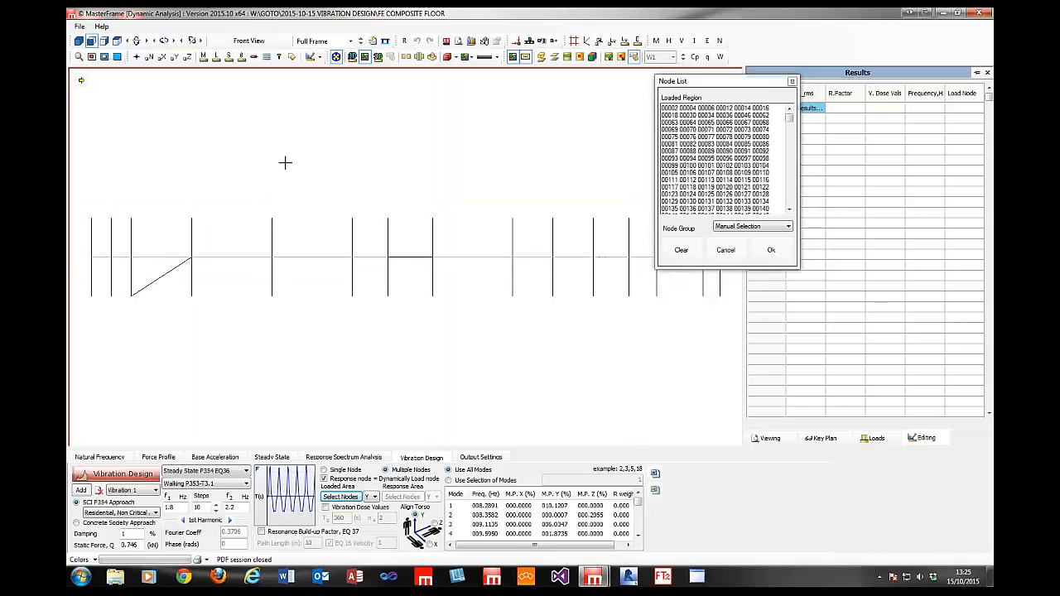
left_click(79, 40)
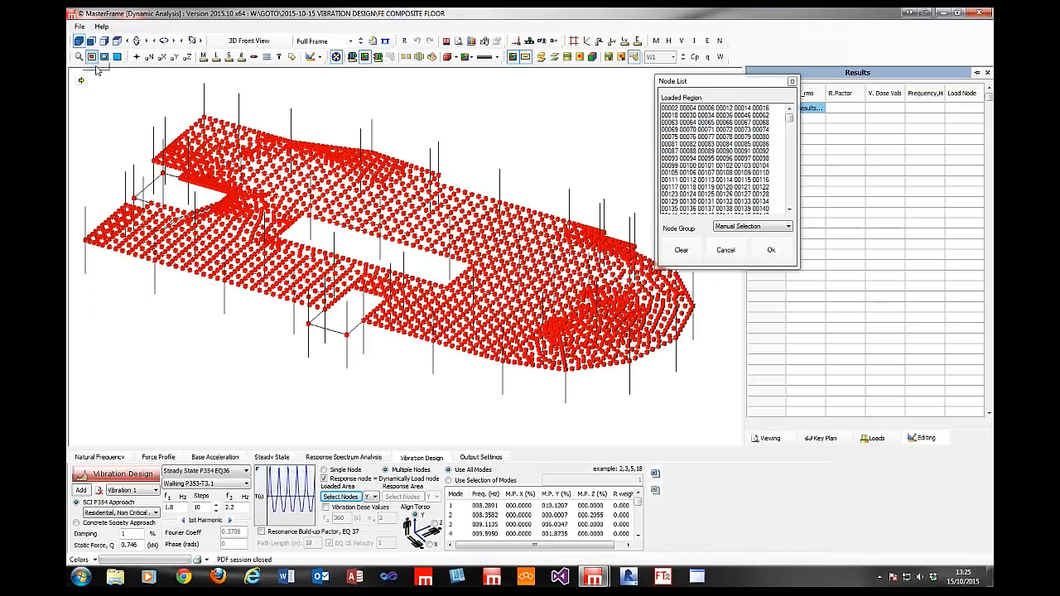
left_click(771, 250)
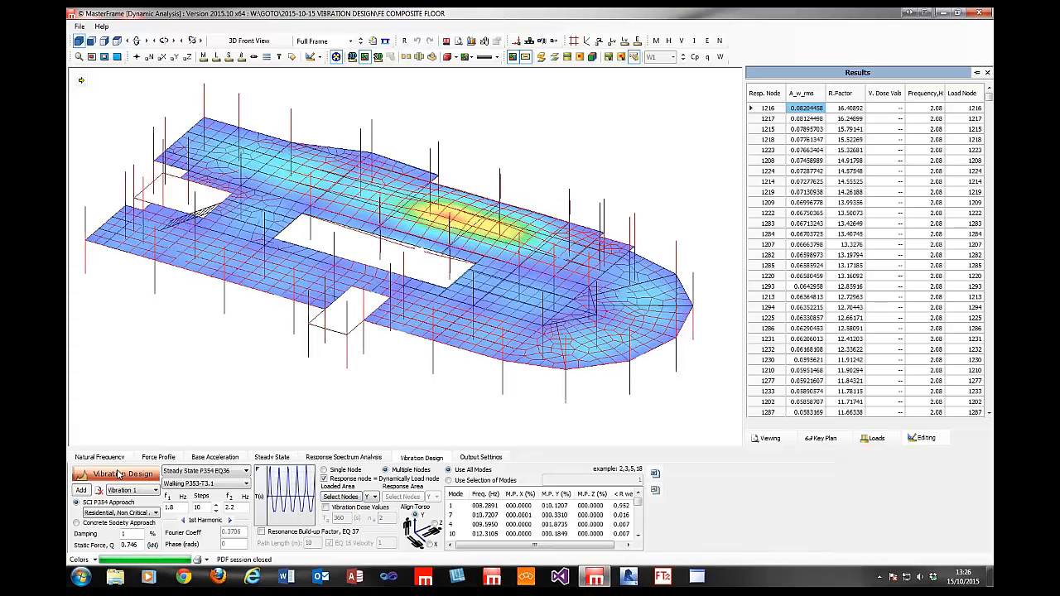
- Examine the response factors and weighted rms accelerations of nodes 1216 and 1217 against their locations on the floor contour plot
left_click(841, 112)
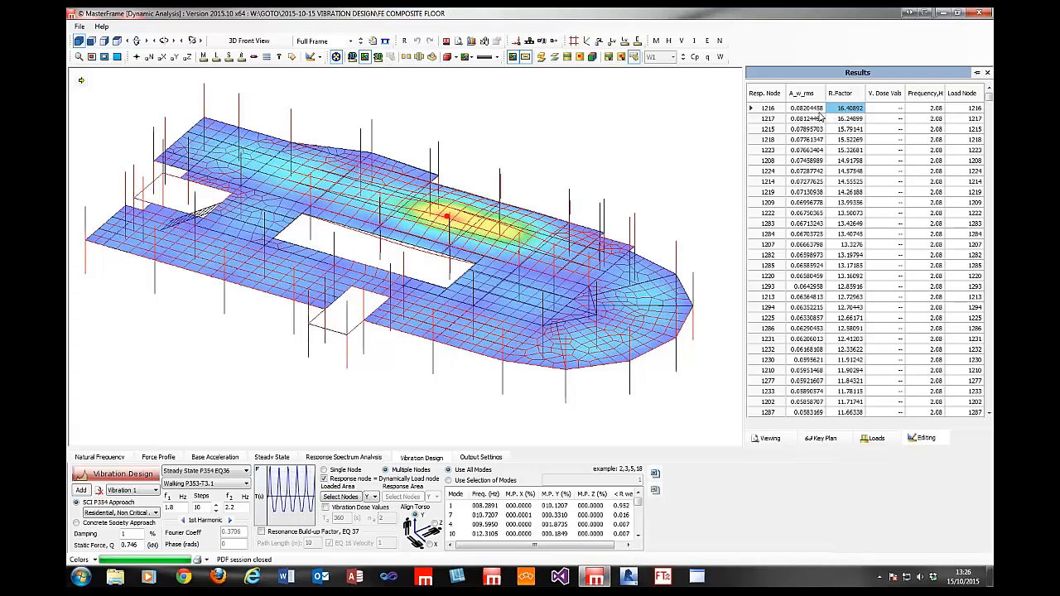
left_click(817, 111)
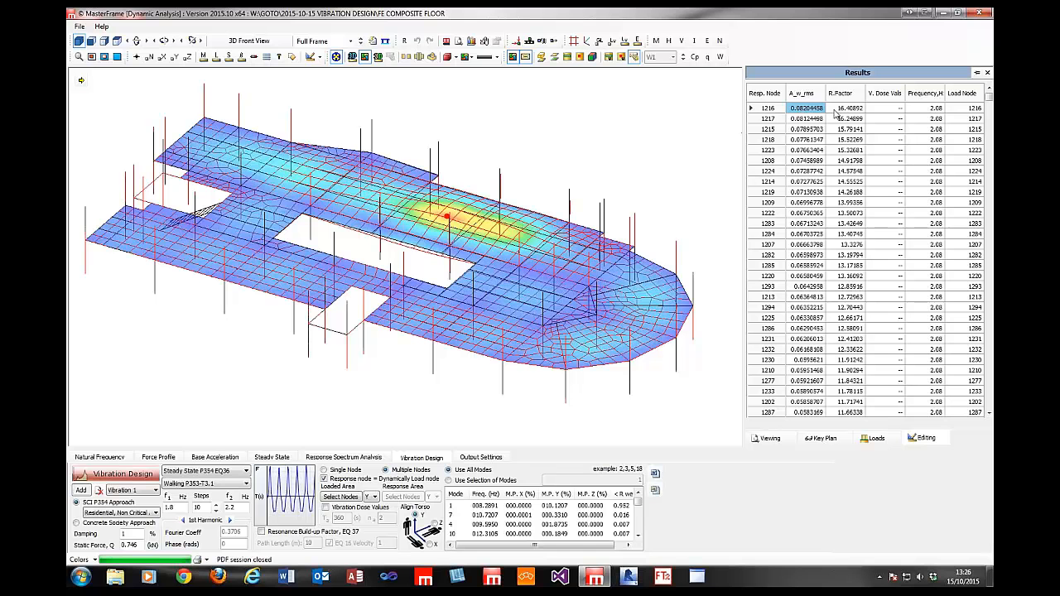
left_click(842, 108)
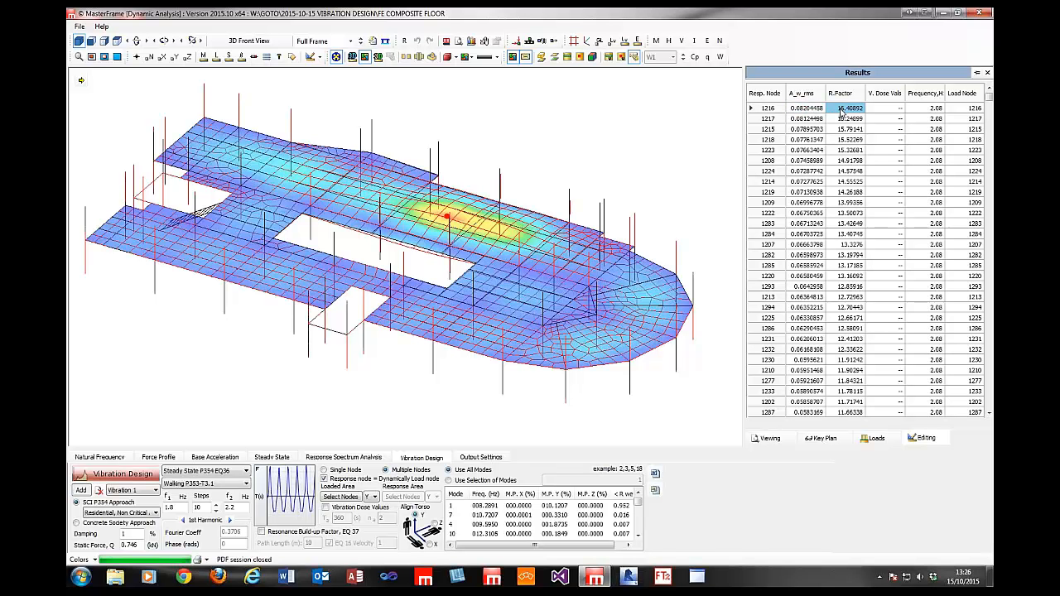
left_click(842, 120)
left_click(845, 110)
left_click(841, 120)
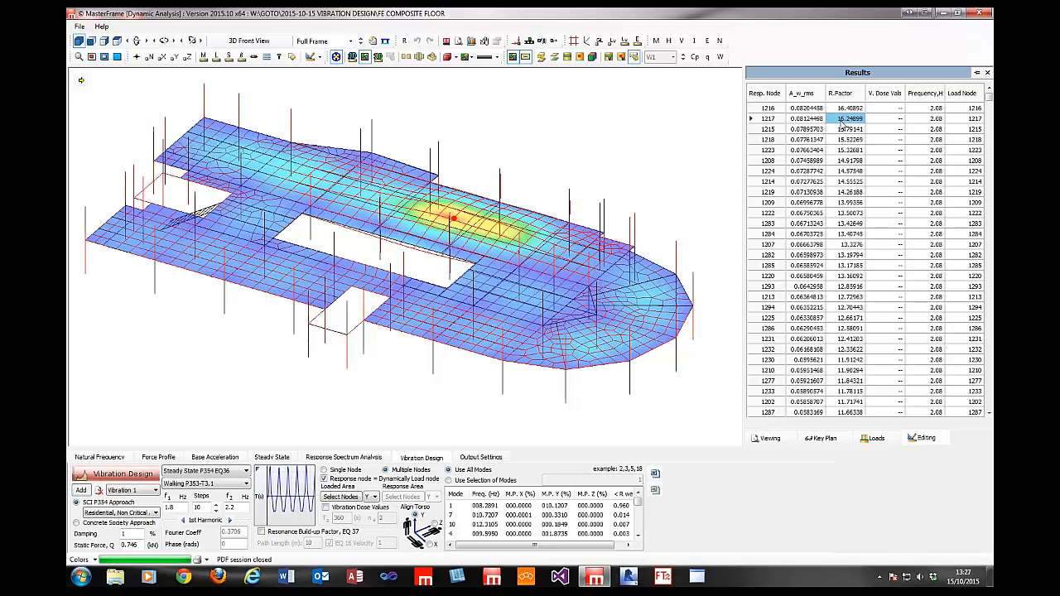
left_click(841, 109)
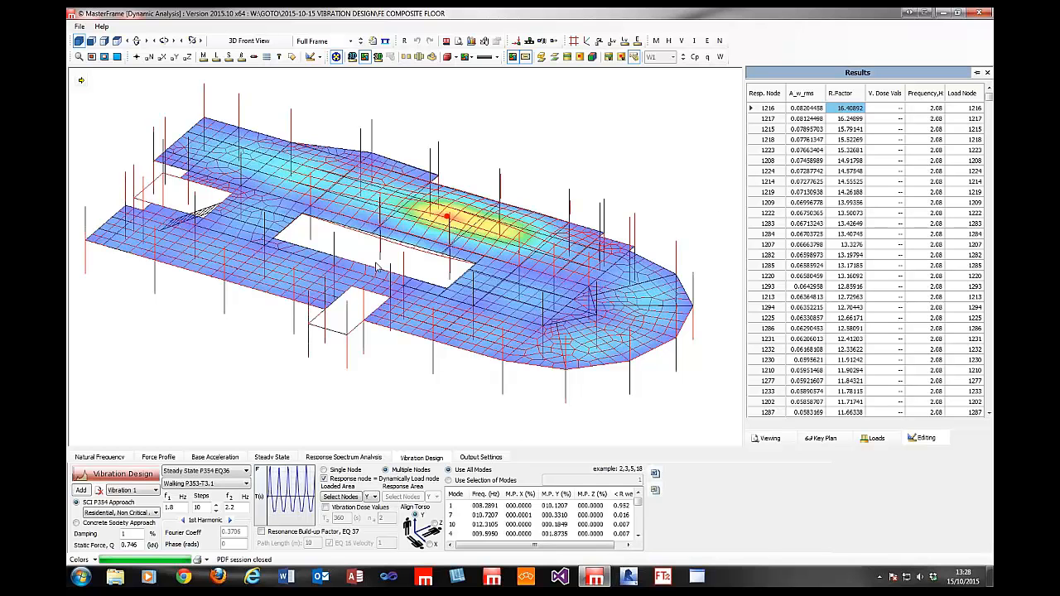
middle_click_drag(382, 264, 322, 275)
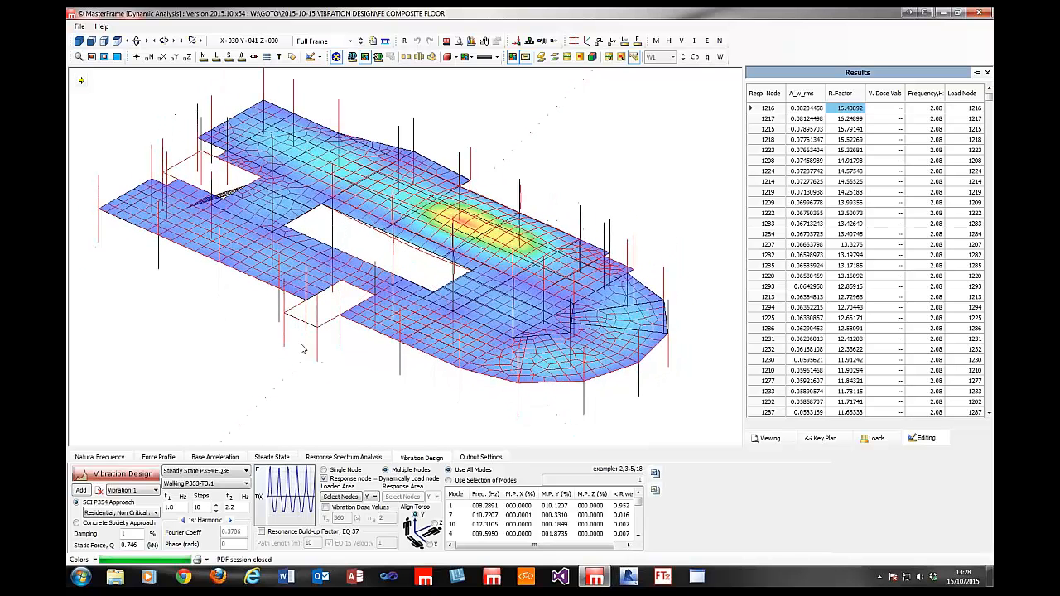
- Examine the frequency, weighted rms acceleration and response factor of node 1216 in the results table
left_click(926, 112)
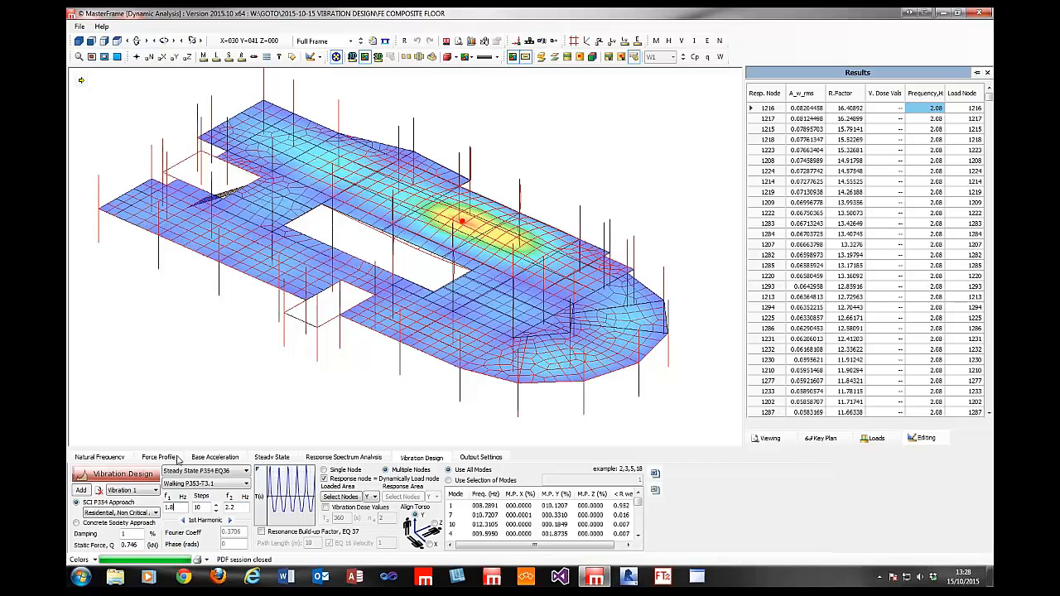
left_click(791, 111)
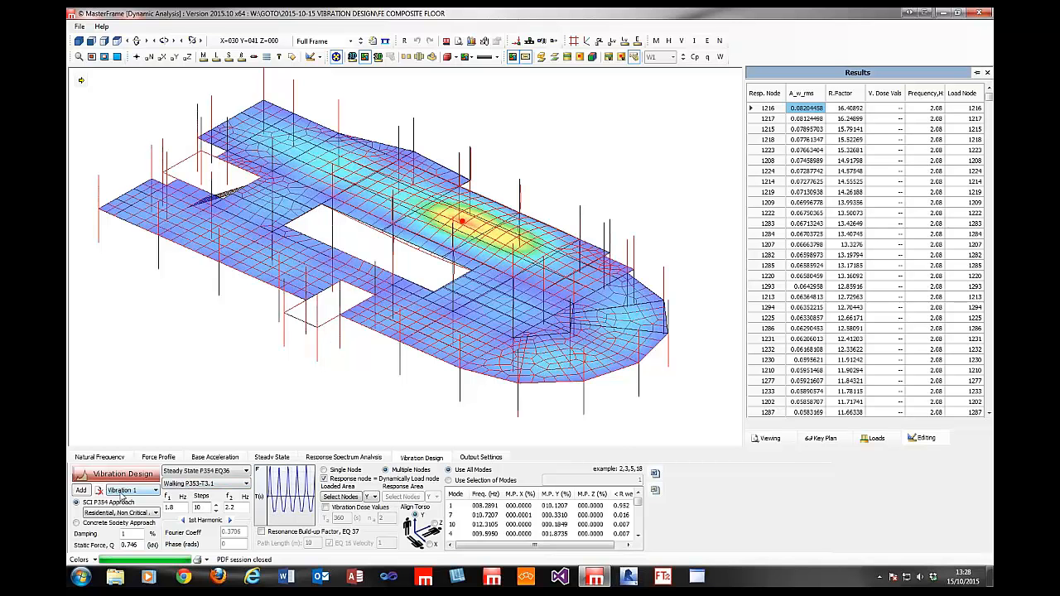
left_click(844, 111)
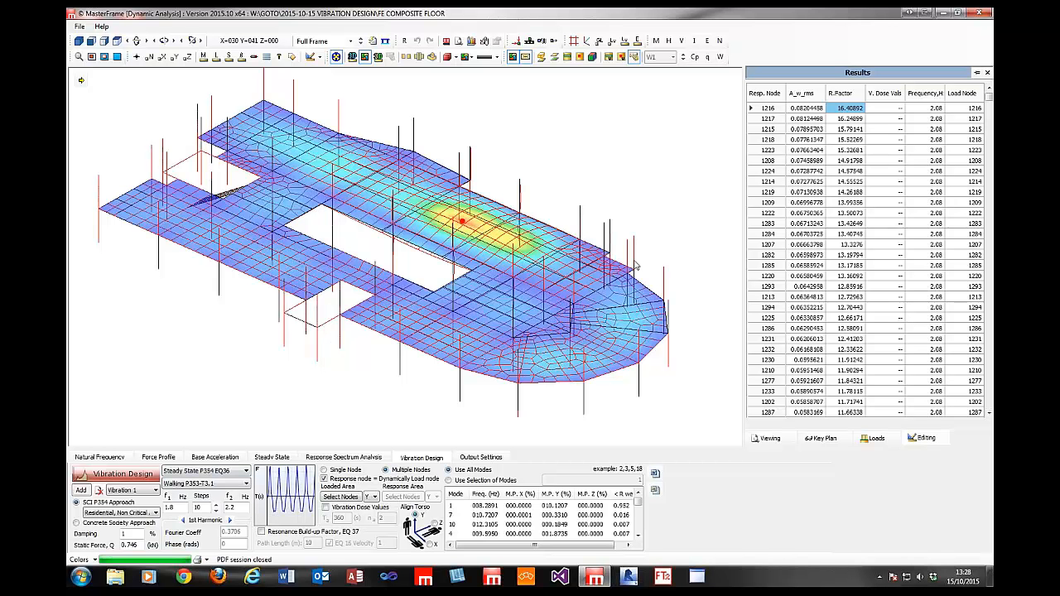
- Add a second vibration case for a single node, with the response node equal to the dynamically loaded node 1216
left_click(82, 490)
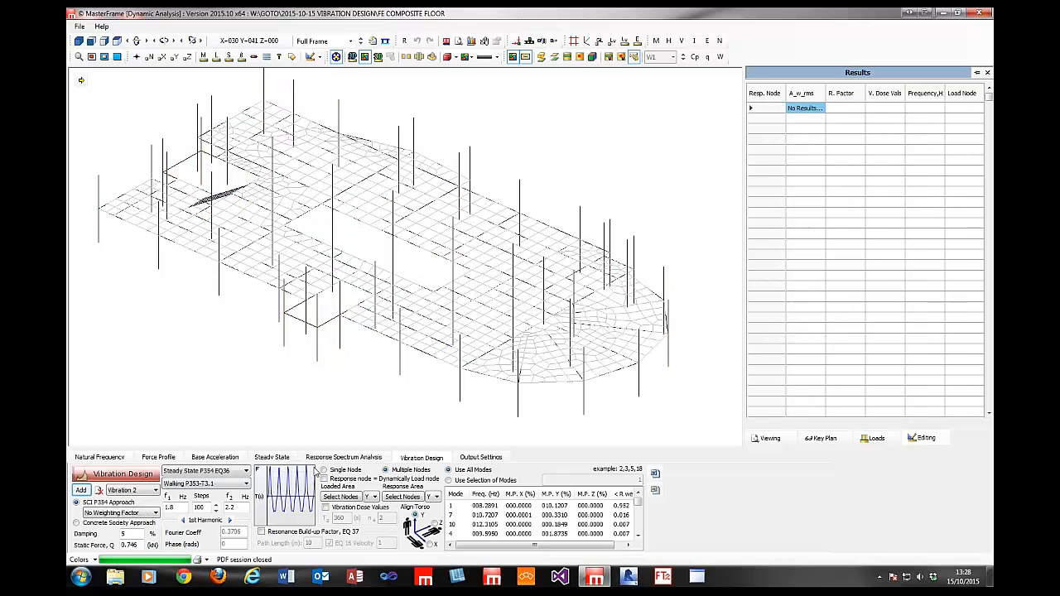
left_click(333, 475)
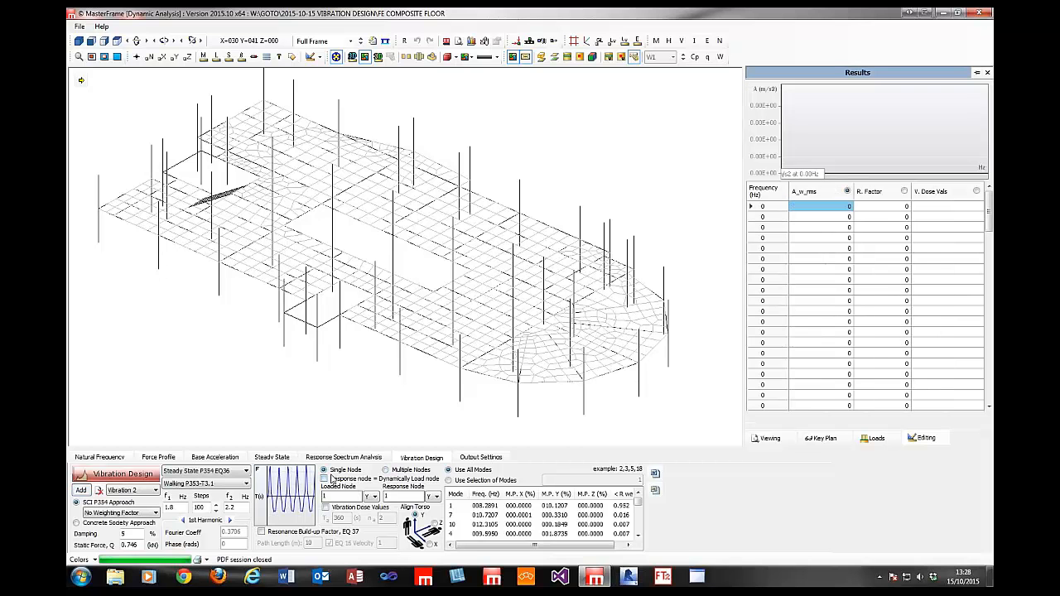
left_click(325, 479)
left_click(329, 495)
- Set the damping to 1 % with 100 frequency steps, run the vibration design and plot the response factor
left_click(122, 533)
left_click(205, 507)
left_click(97, 476)
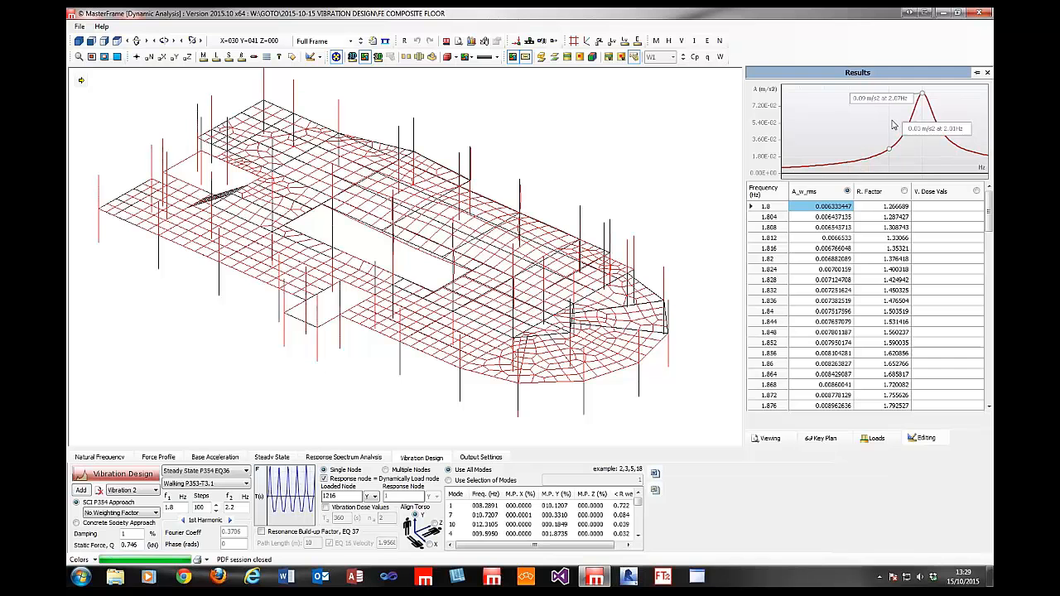
left_click(904, 192)
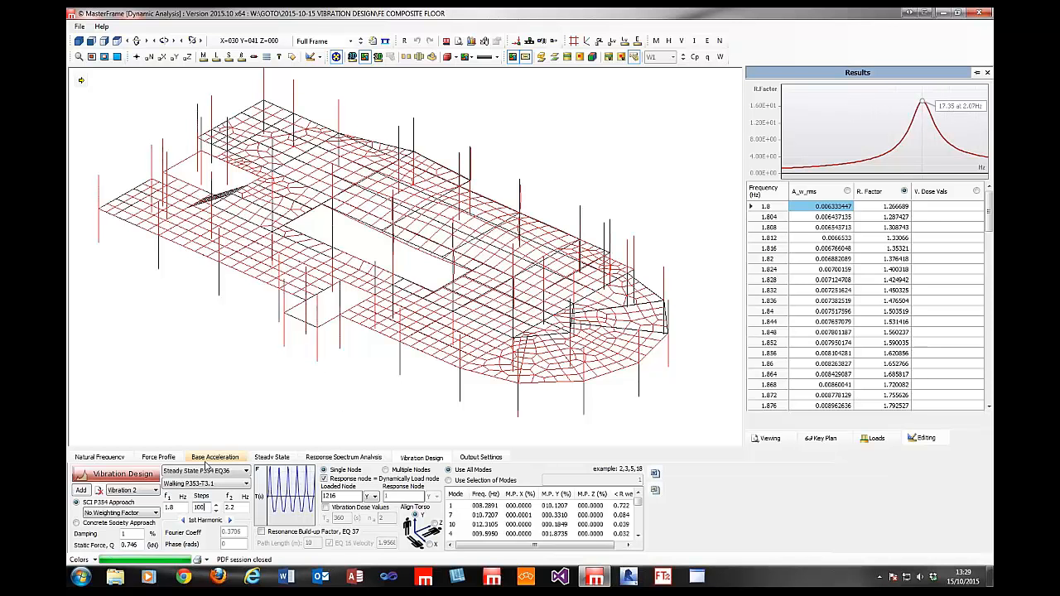
- Compare node 1216's response factor and frequency in Vibration 1 with the single-node response curve of Vibration 2
left_click(154, 490)
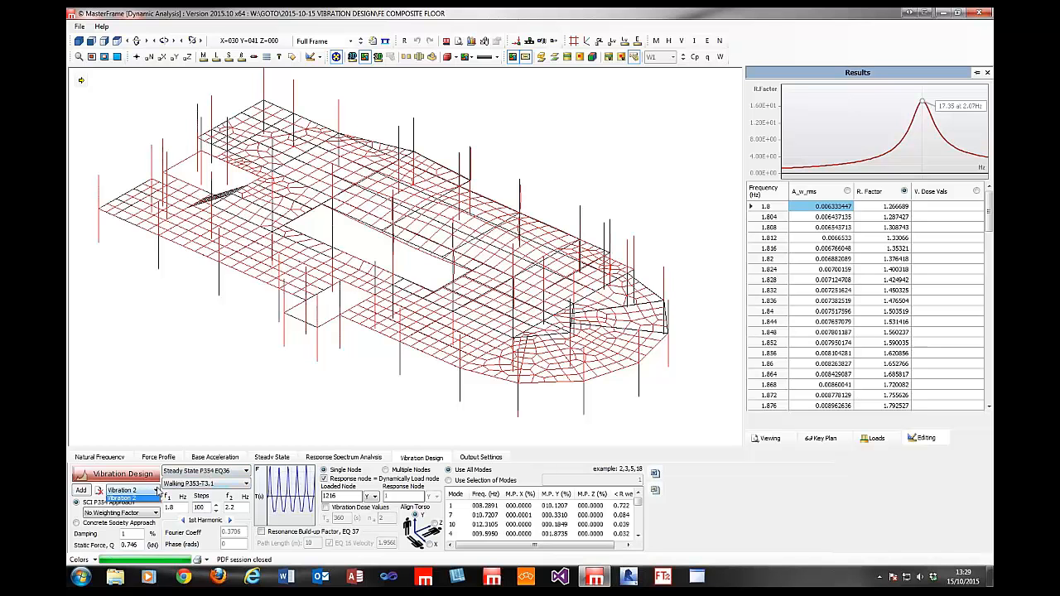
left_click(152, 502)
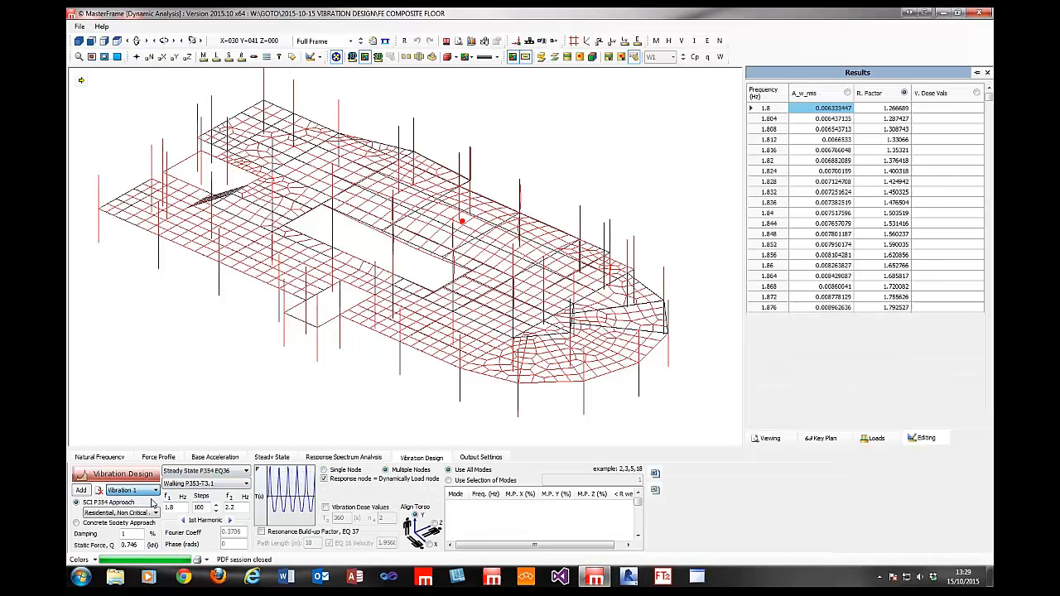
left_click(846, 110)
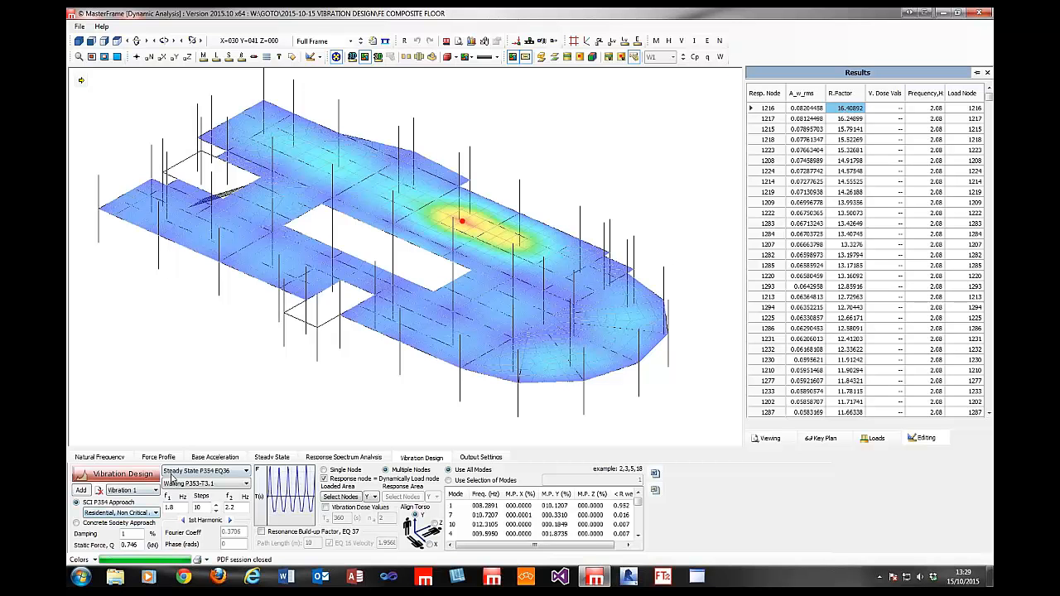
left_click(155, 491)
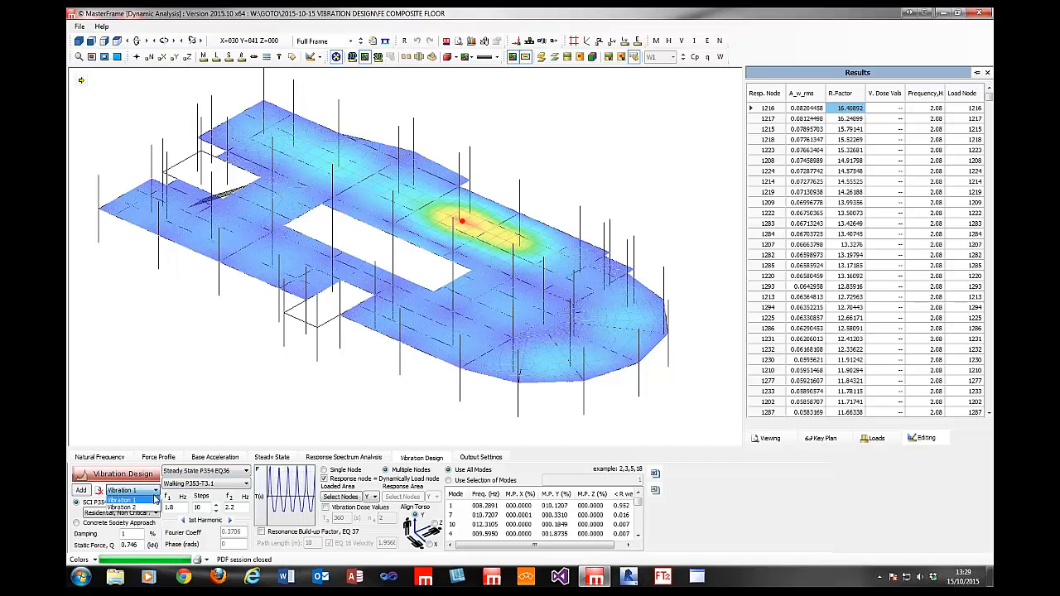
left_click(150, 507)
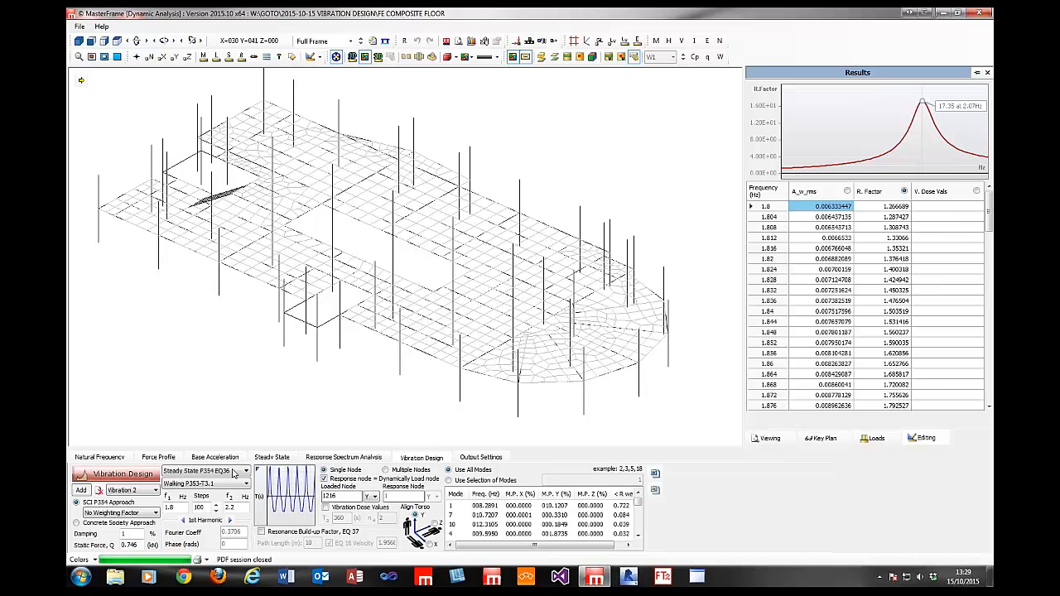
left_click(149, 489)
left_click(141, 498)
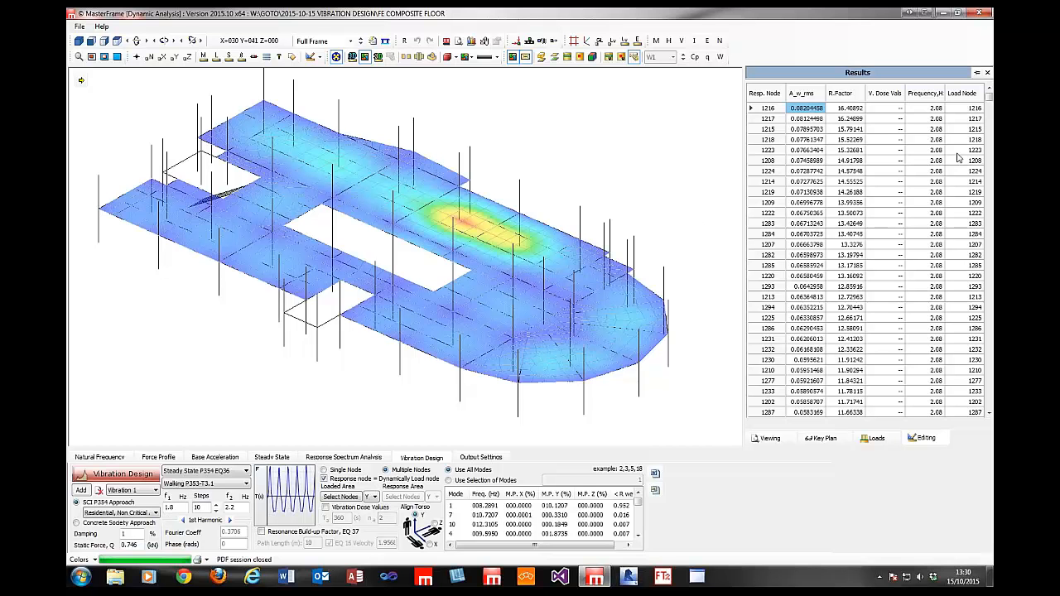
left_click(937, 108)
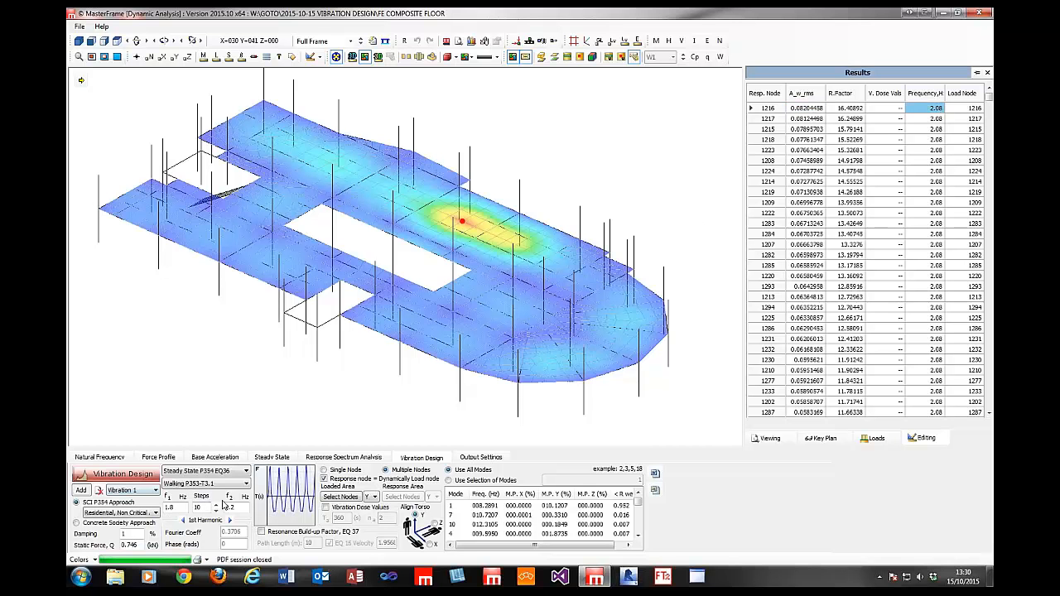
left_click(155, 490)
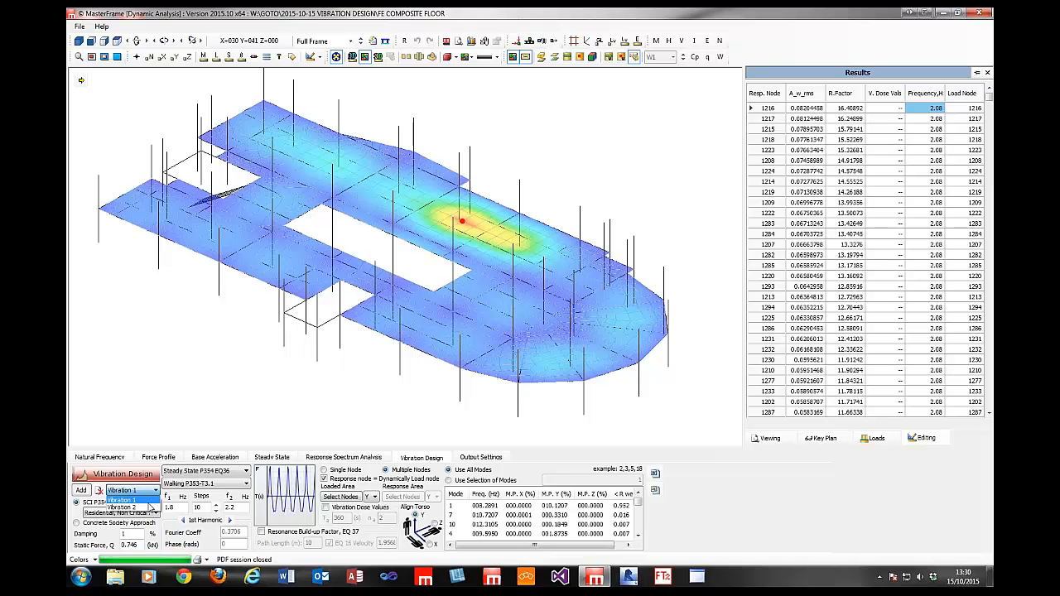
left_click(150, 506)
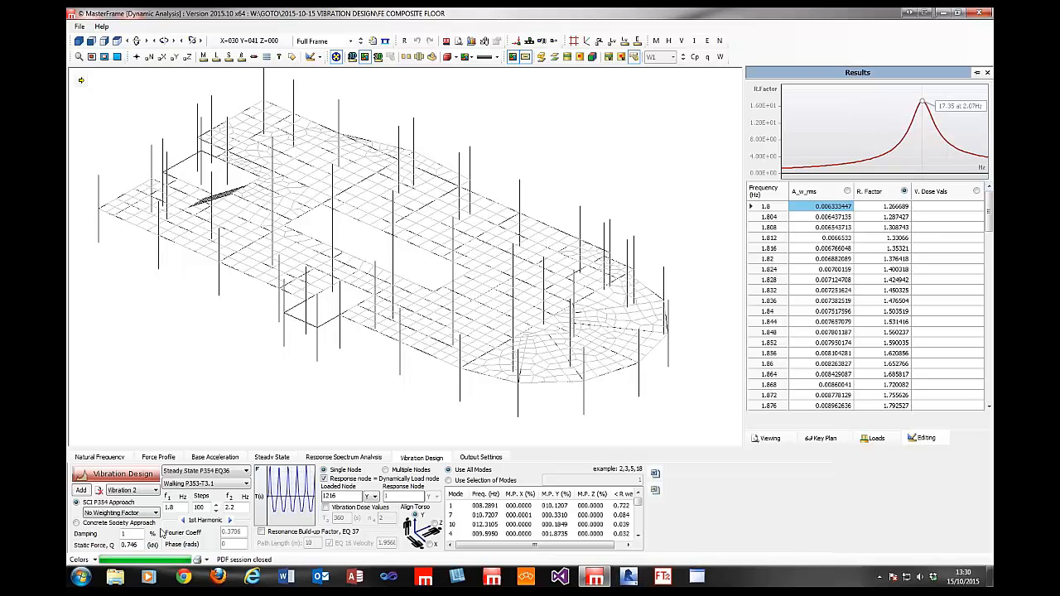
- Examine the Vibration 2 response factors at 1.804 and 1.8 Hz and the contribution of mode 1 to the response
mouse_move(915, 120)
left_click(891, 218)
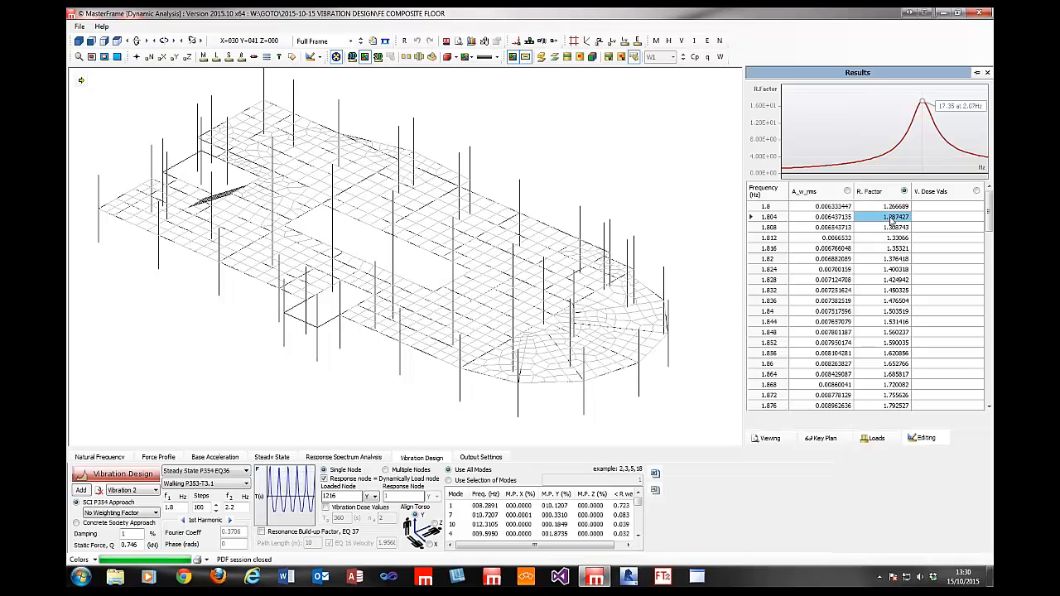
left_click(892, 207)
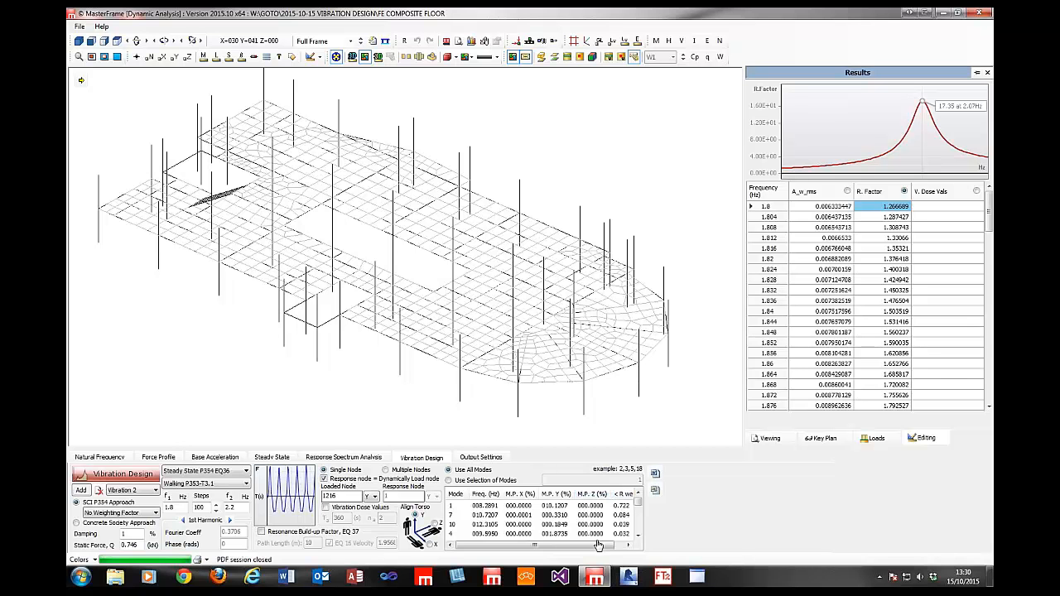
left_click_drag(602, 545, 611, 544)
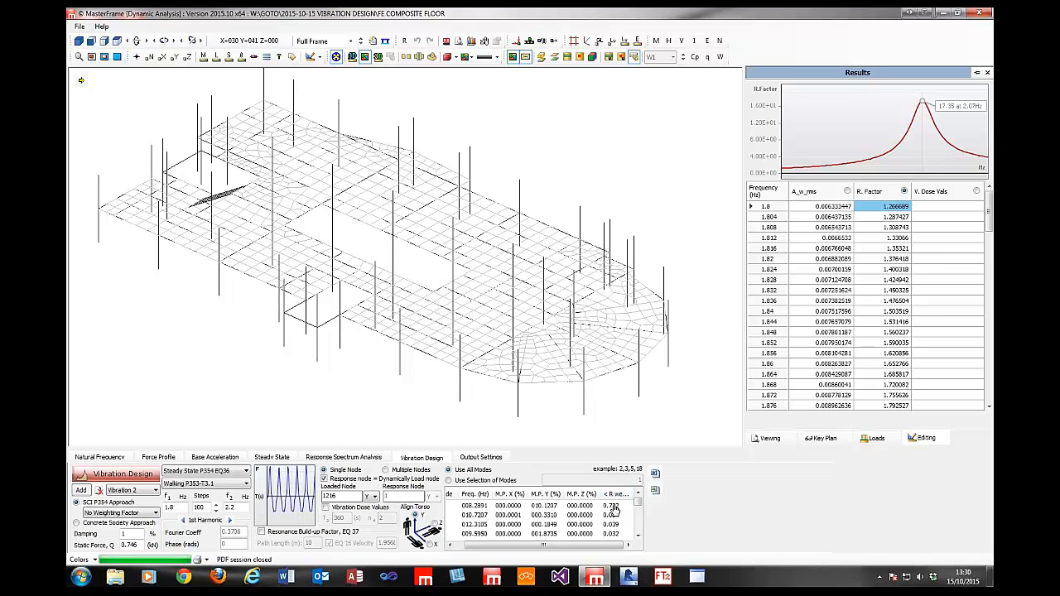
left_click(611, 506)
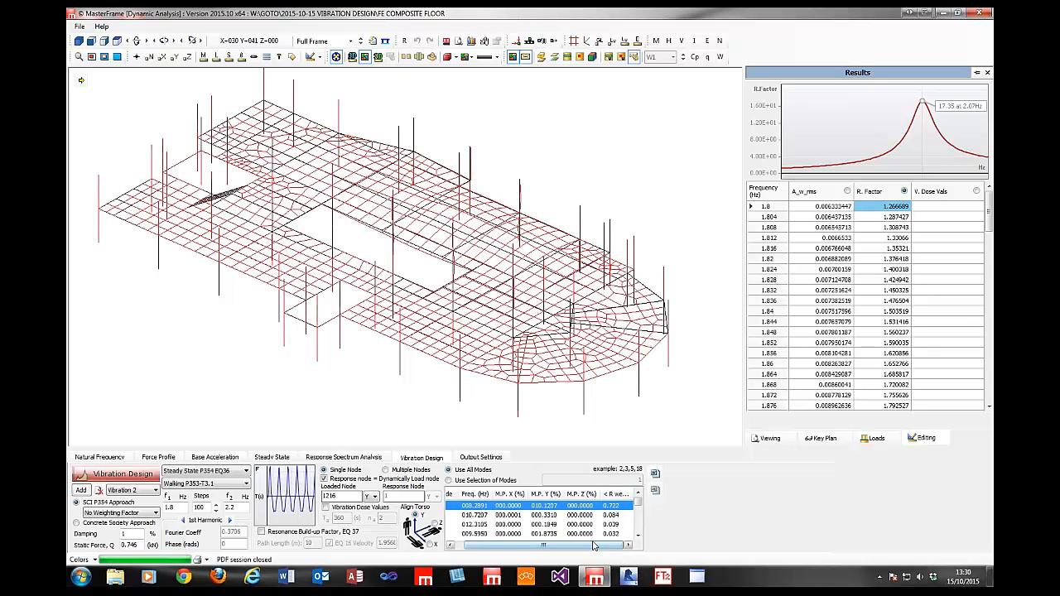
left_click_drag(543, 544, 535, 545)
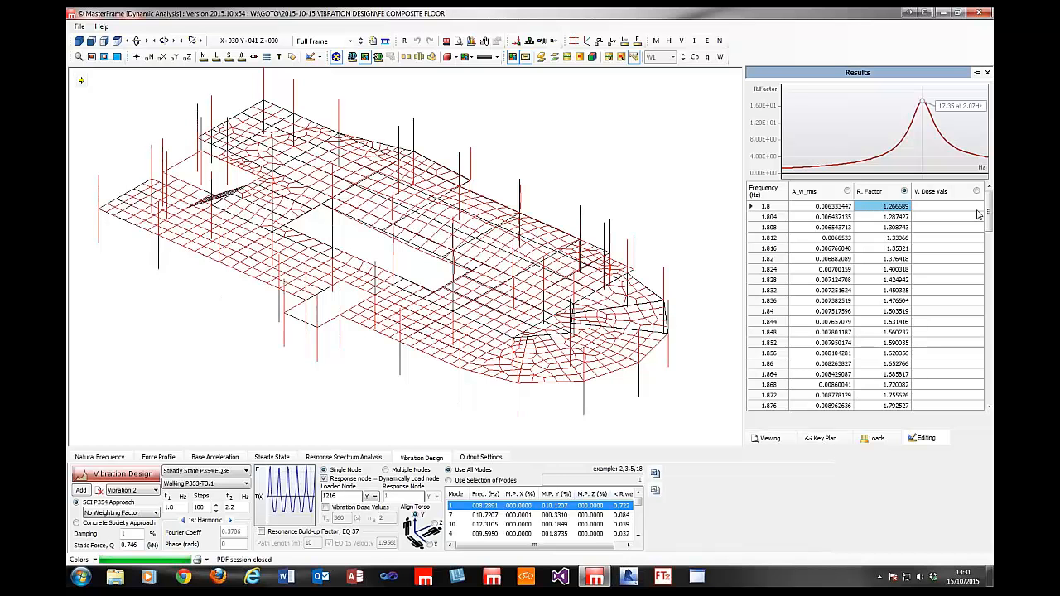
- Find the frequency row with the peak response factor and compare the contributions and shapes of modes 1, 7 and 10
left_click_drag(988, 216, 972, 395)
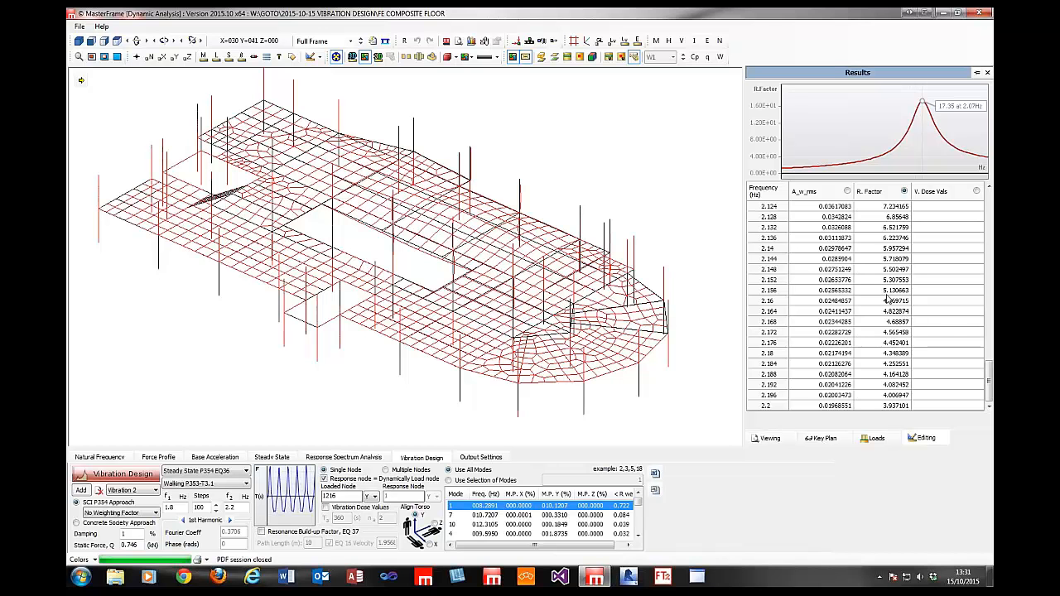
left_click_drag(988, 376, 989, 343)
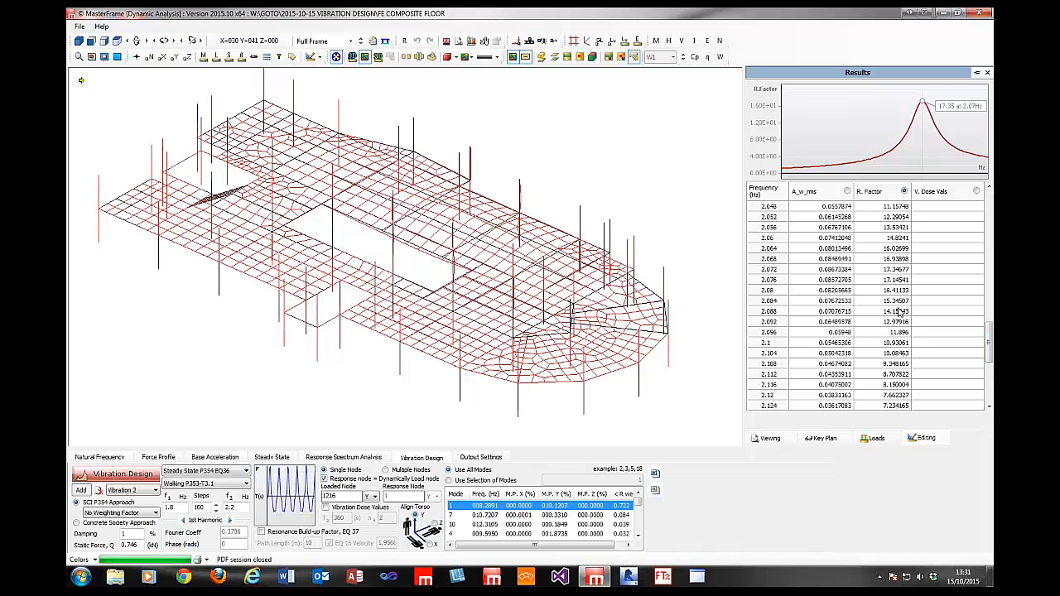
left_click(887, 270)
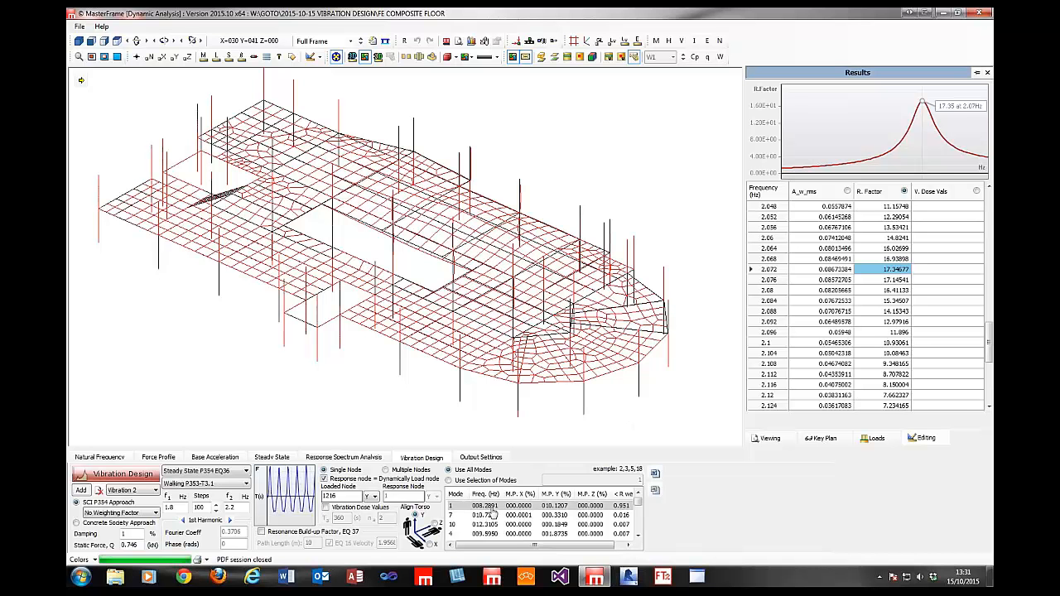
left_click(623, 515)
left_click(621, 525)
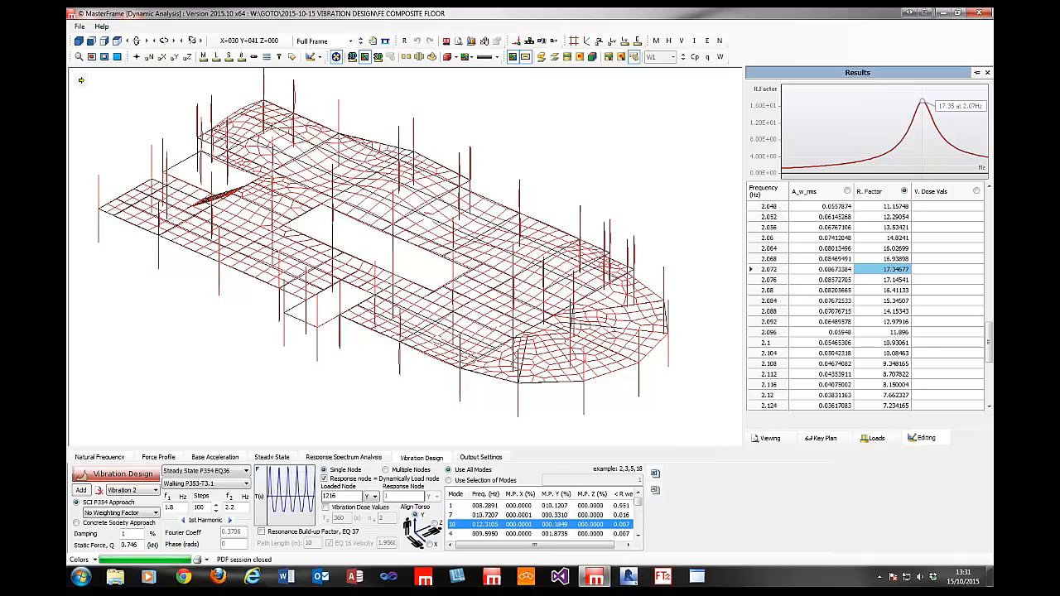
left_click(621, 516)
left_click(623, 505)
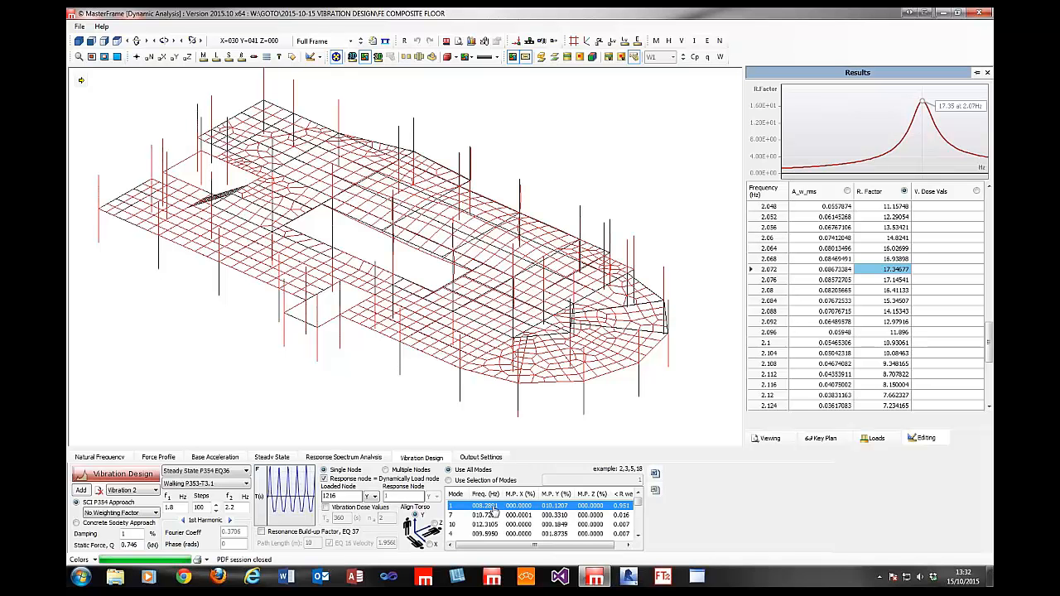
- Set the damping of Vibration 2 to 2 % and rerun the vibration design
left_click(124, 534)
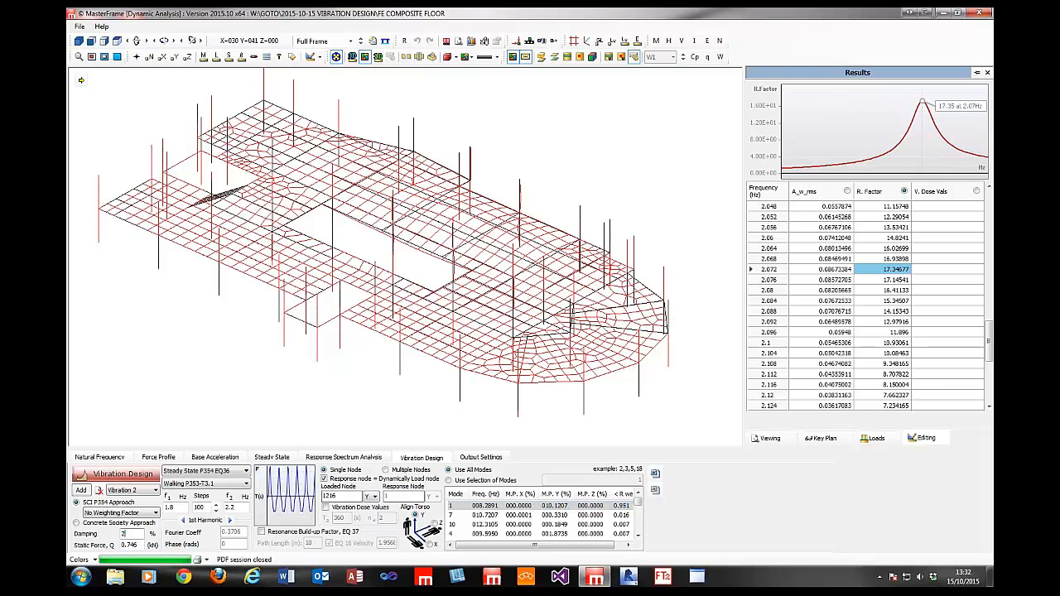
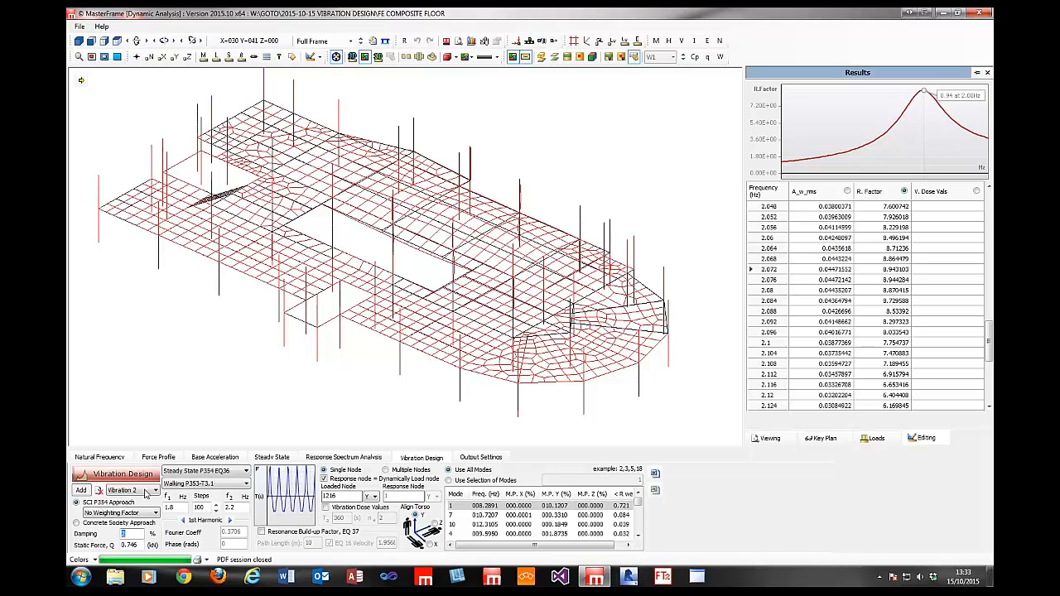
type("2")
- Delete the single-node Vibration 2 case and add a new vibration case in its place
middle_click_drag(413, 265, 653, 105)
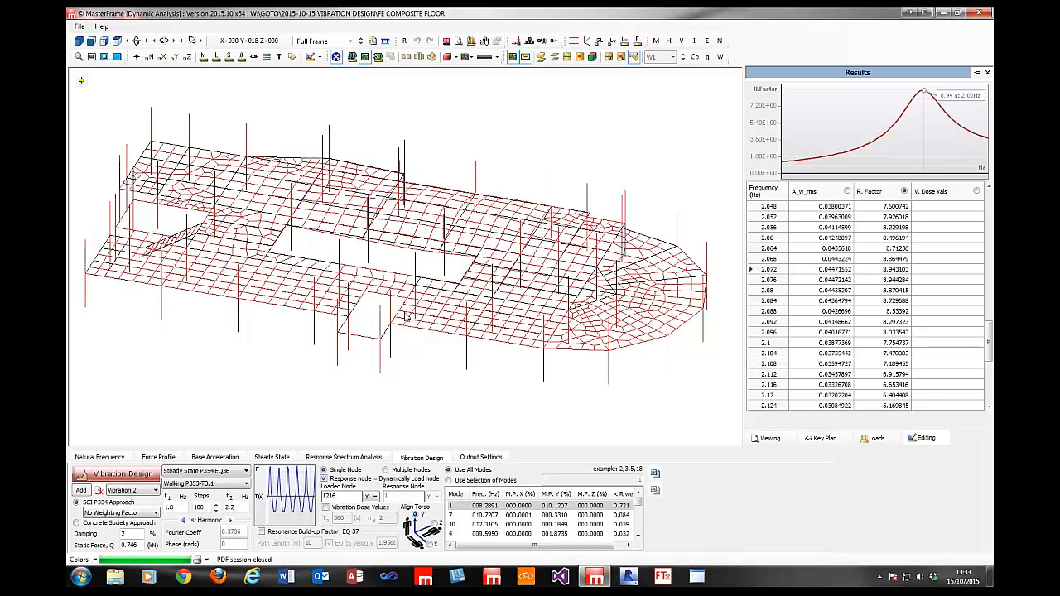
middle_click_drag(345, 288, 439, 248)
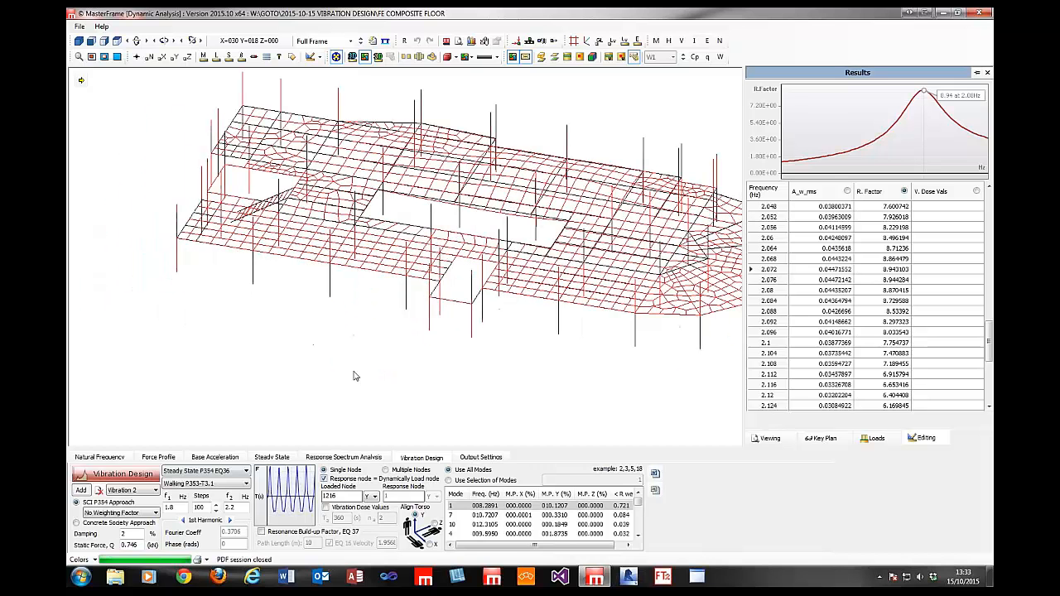
left_click(129, 491)
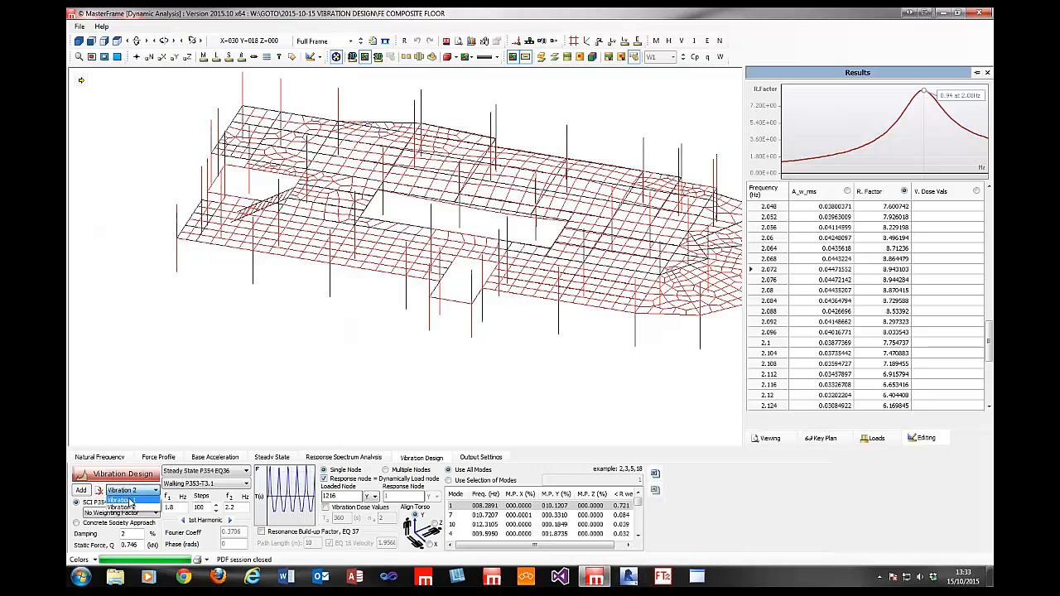
left_click(130, 502)
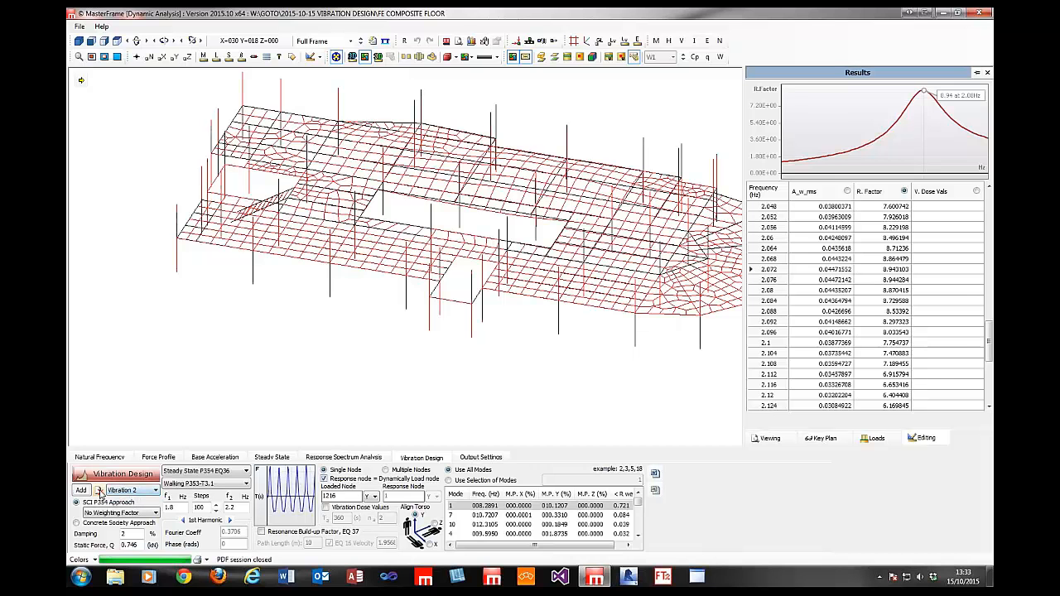
left_click(97, 491)
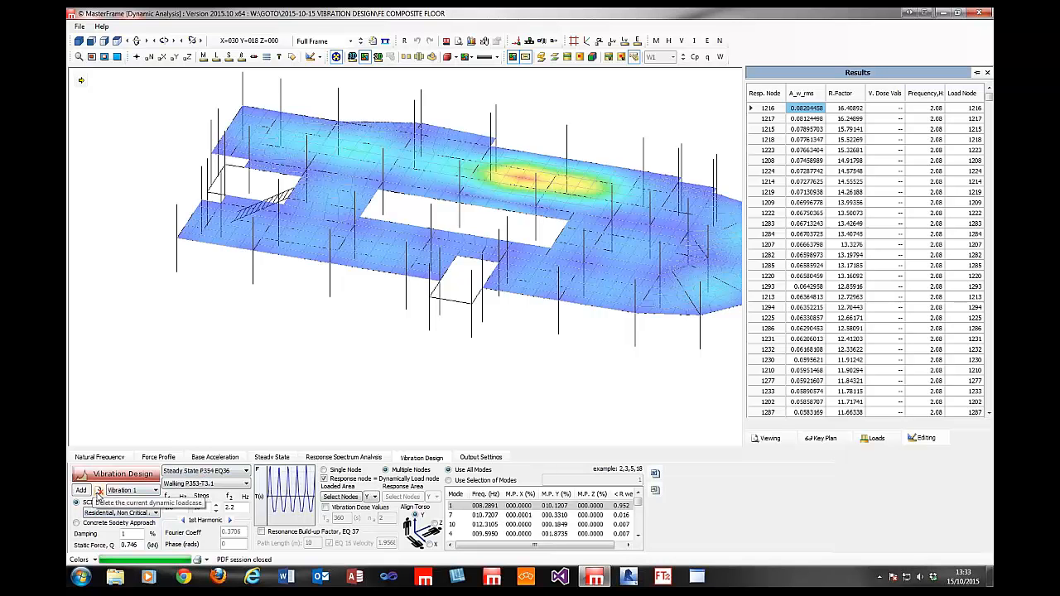
left_click(97, 492)
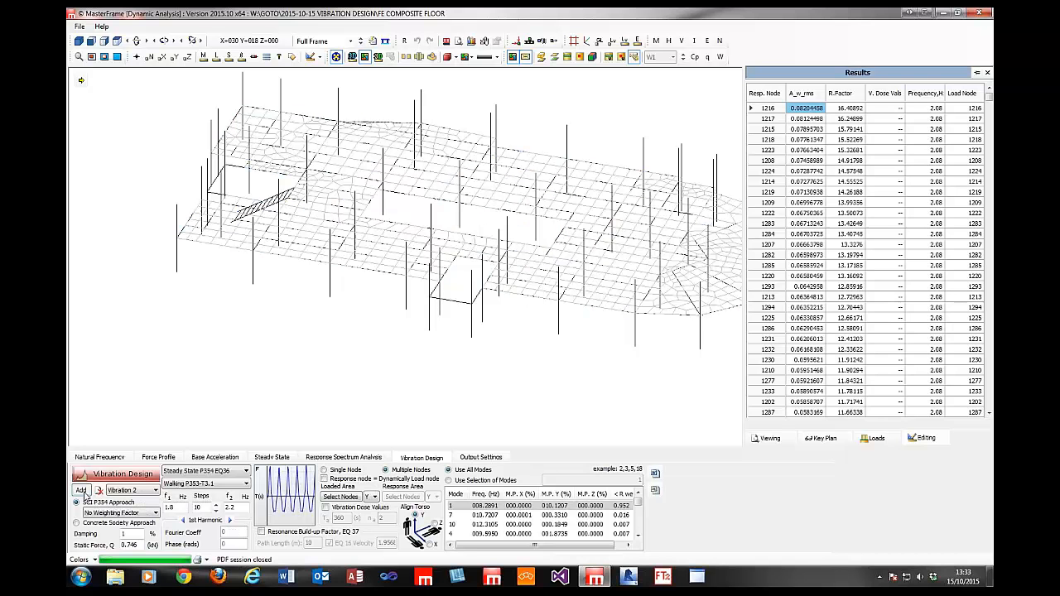
- Set the new case to Staircase P353-T3.2 excitation, 1.2 to 4.5 Hz in 100 steps, with 1 % damping
left_click(233, 486)
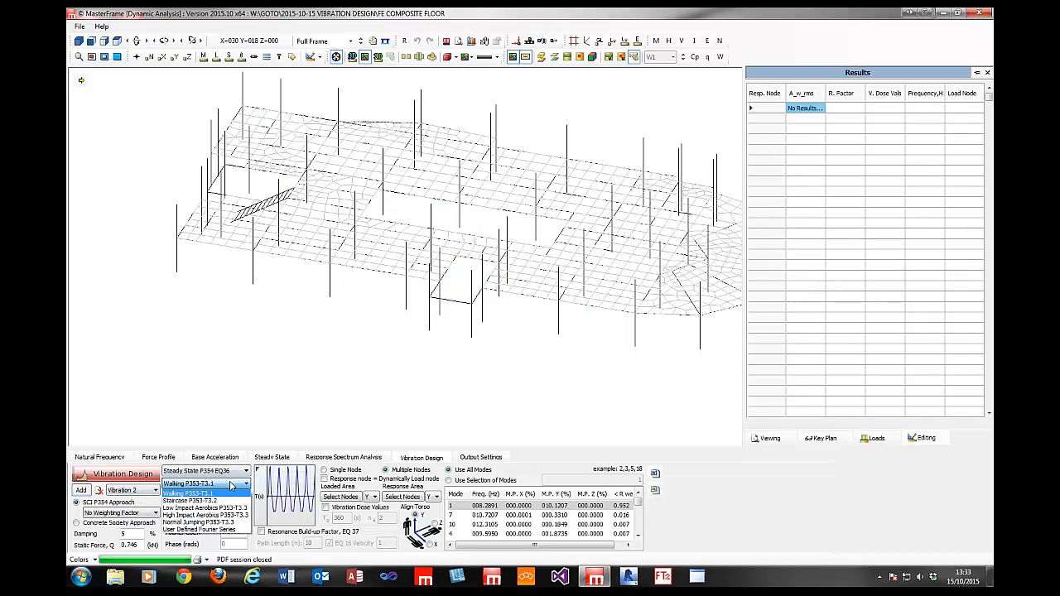
left_click(230, 501)
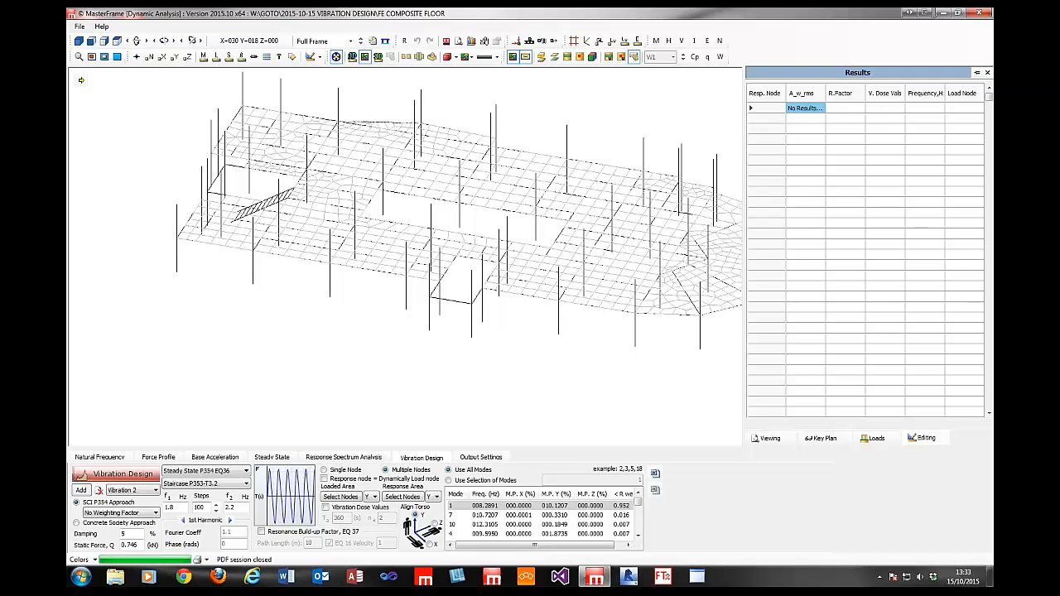
left_click(175, 507)
left_click(231, 507)
left_click(172, 507)
type("1.2")
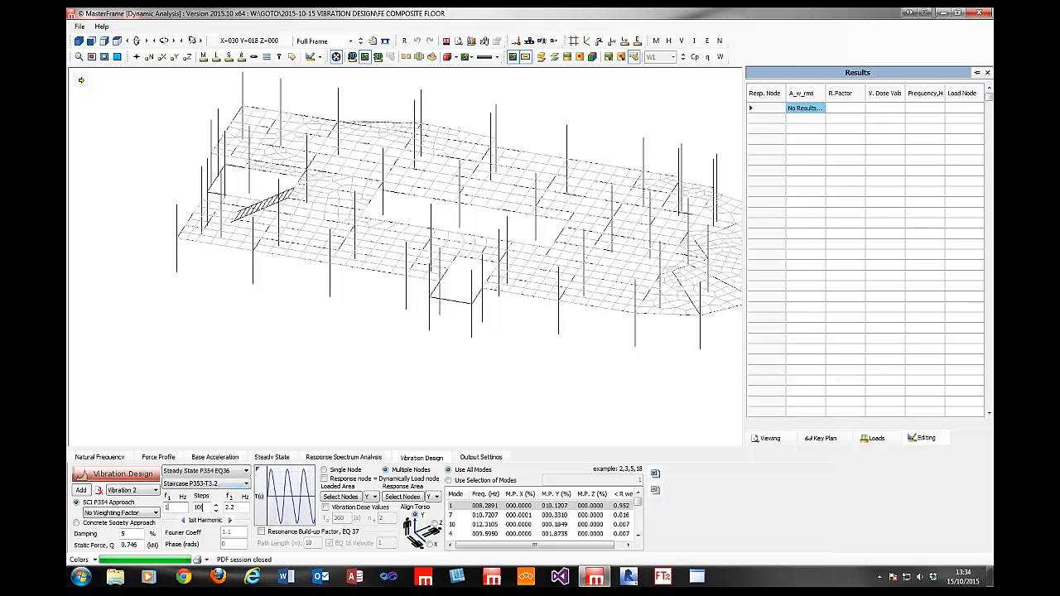
left_click(229, 507)
type("2")
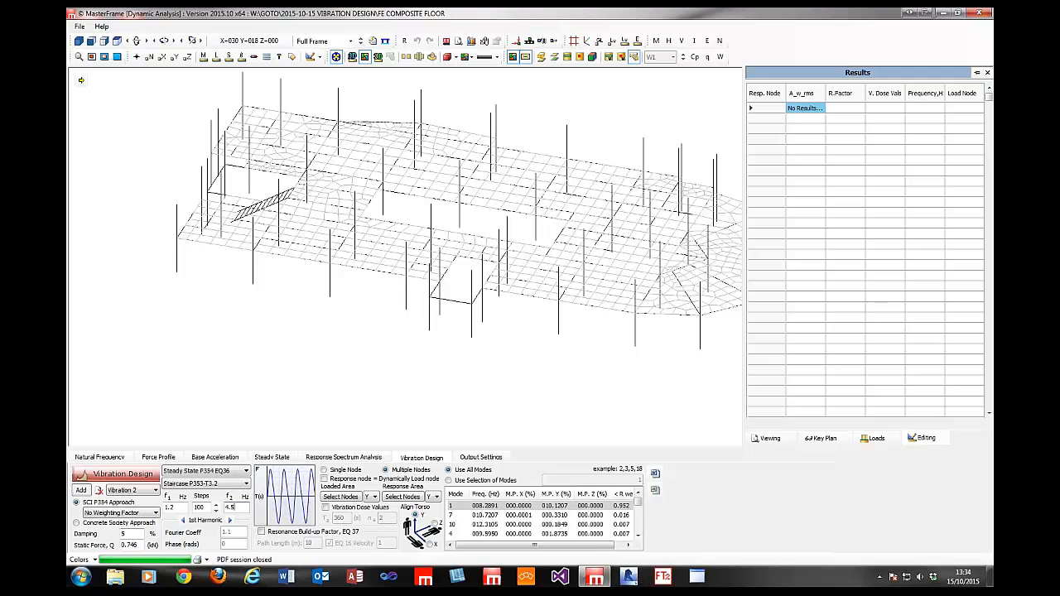
double_click(128, 534)
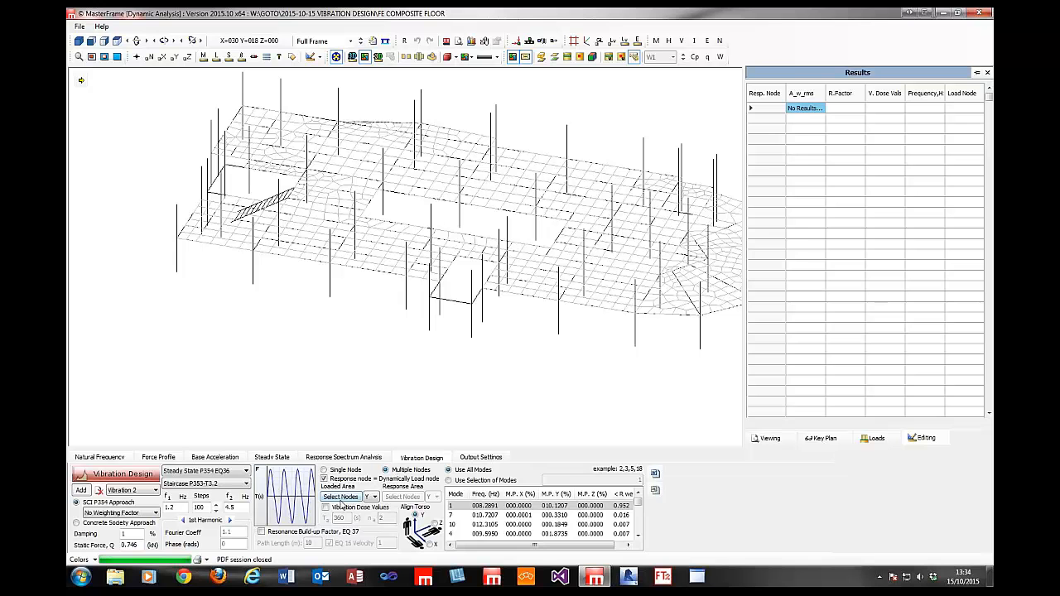
- Select the staircase nodes in plan as the loaded region, run the vibration design and return to the 3D front view
left_click(341, 497)
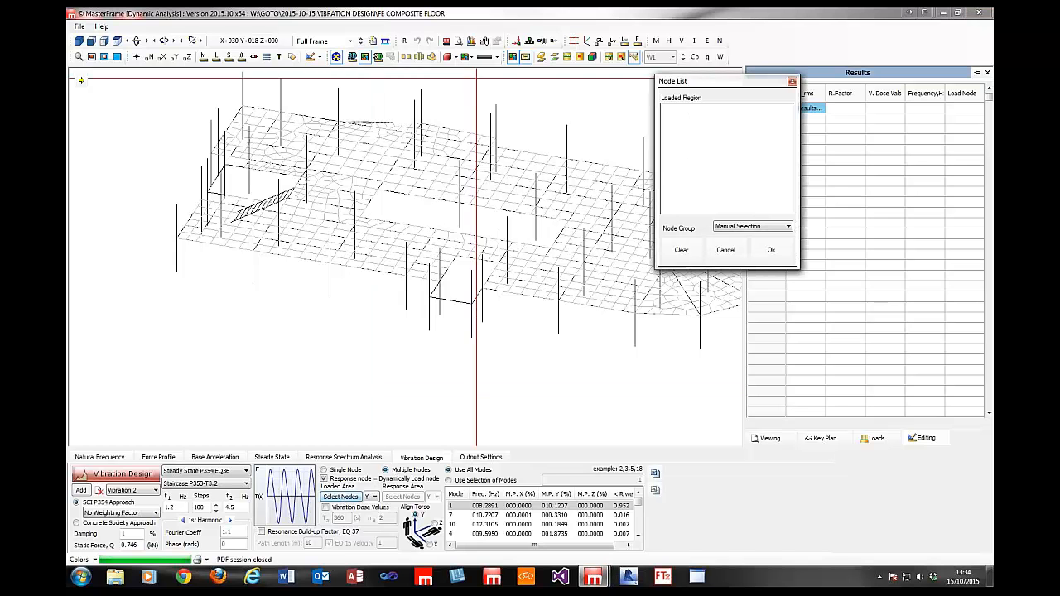
left_click(120, 41)
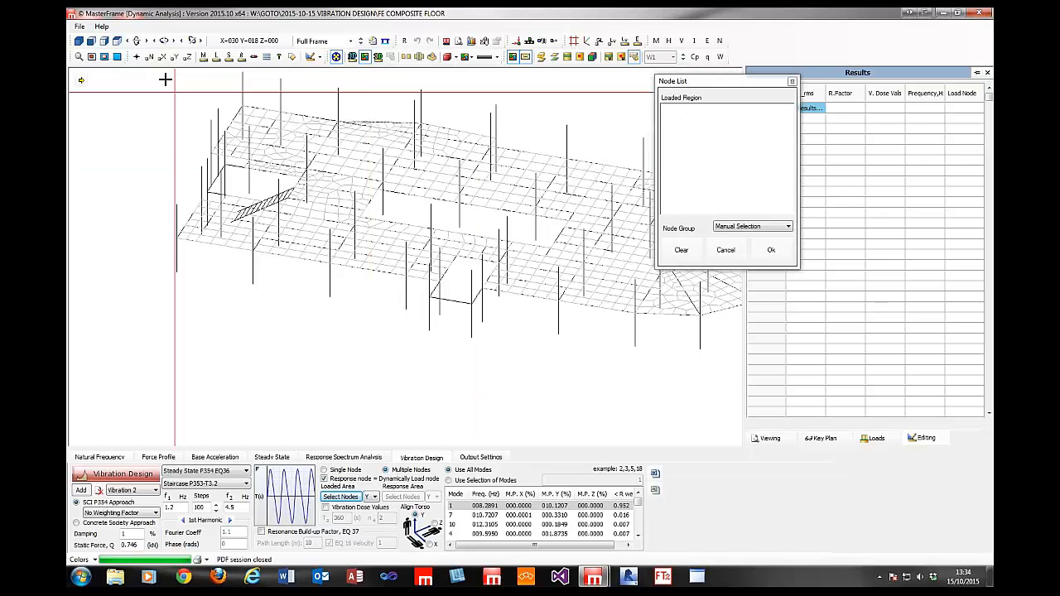
left_click(118, 40)
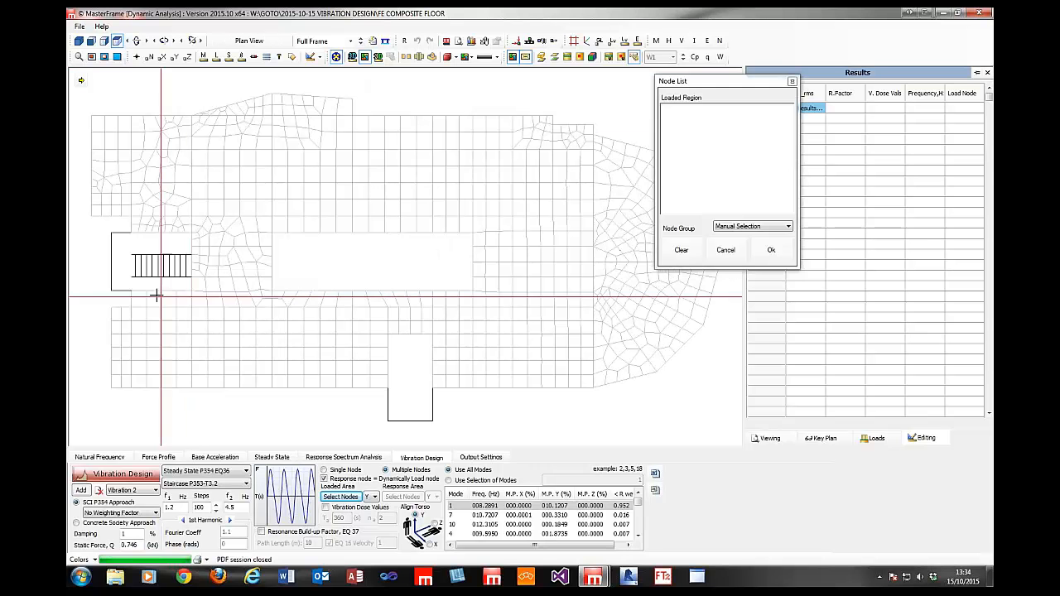
left_click_drag(120, 248, 189, 282)
left_click(771, 249)
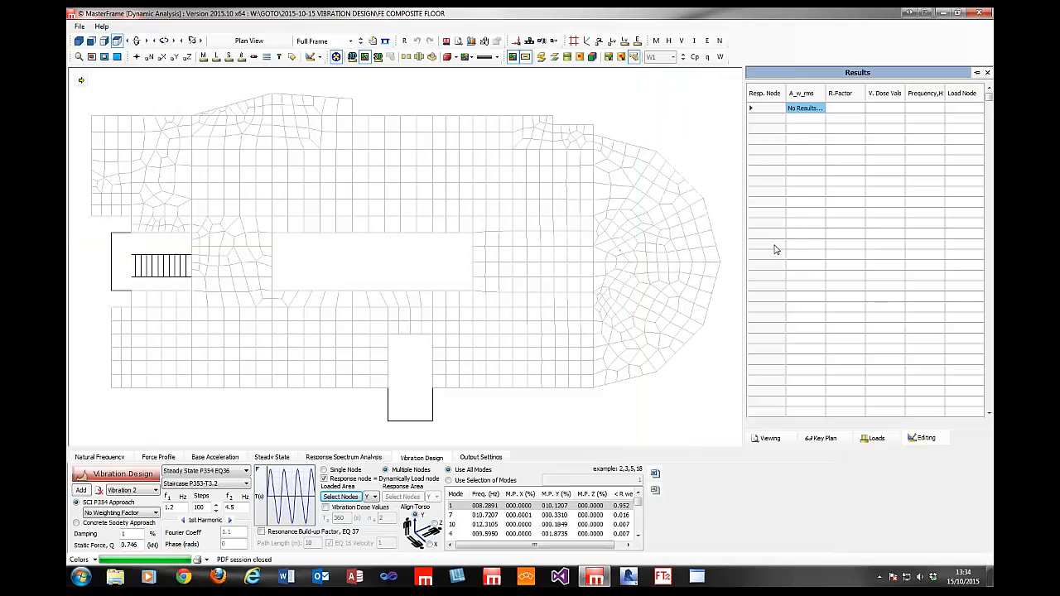
left_click(80, 40)
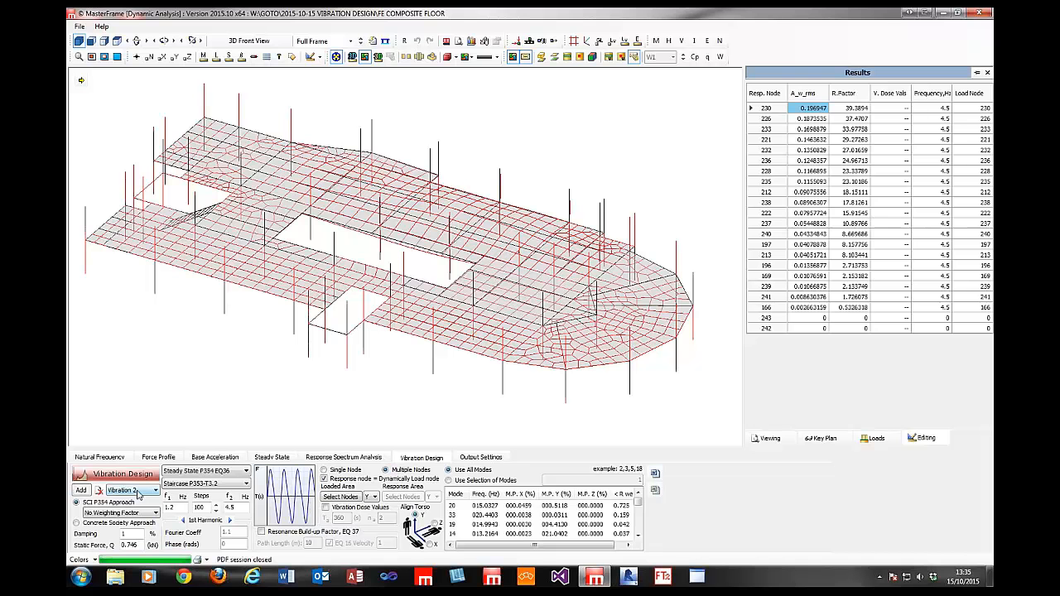
- Show the model fully rendered and inspect the Vibration 1 response contours around the staircase
left_click(135, 492)
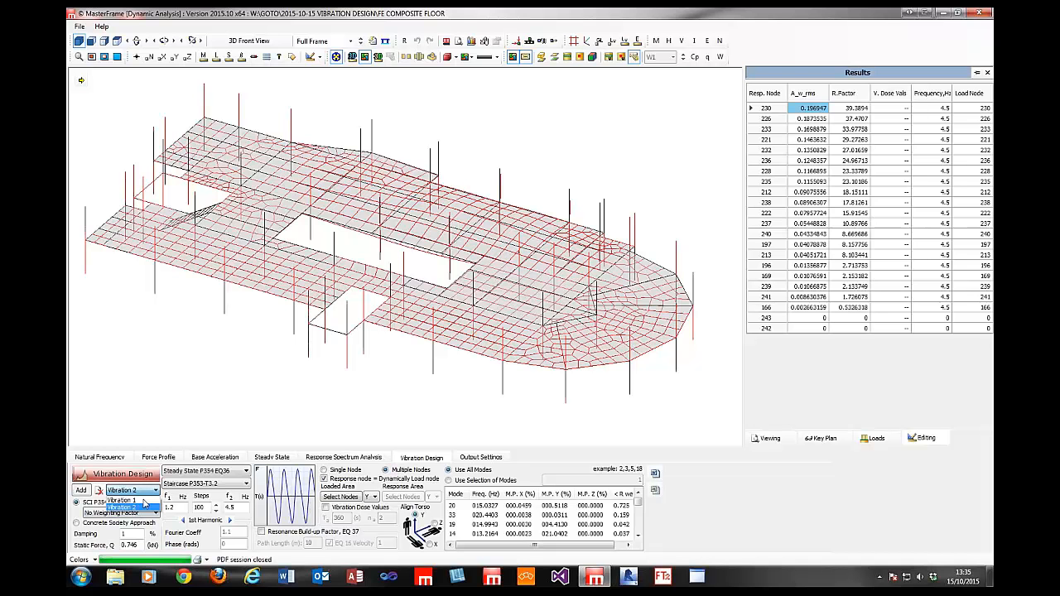
left_click(144, 491)
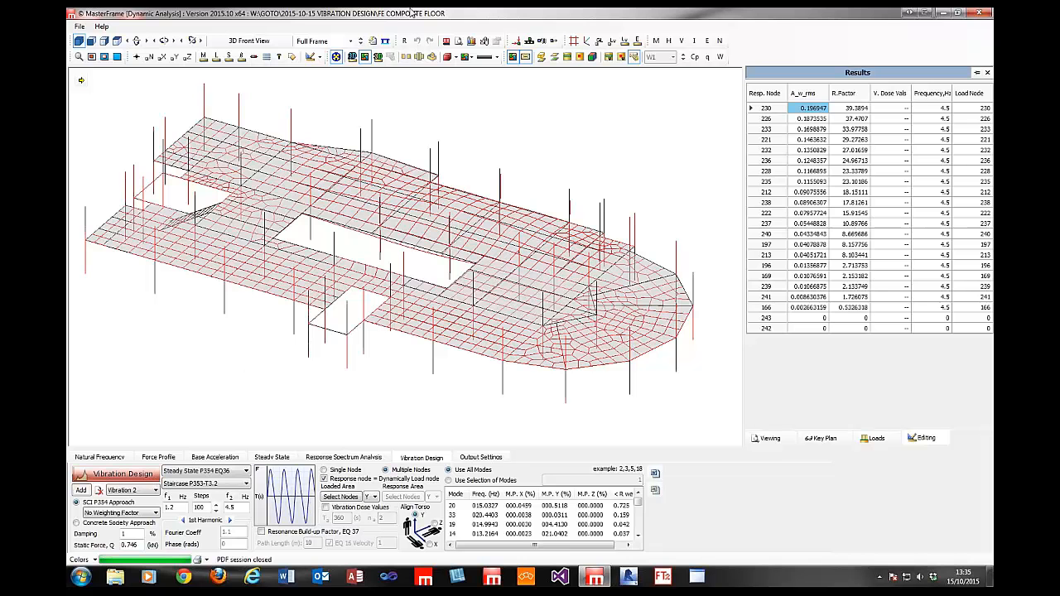
left_click(351, 56)
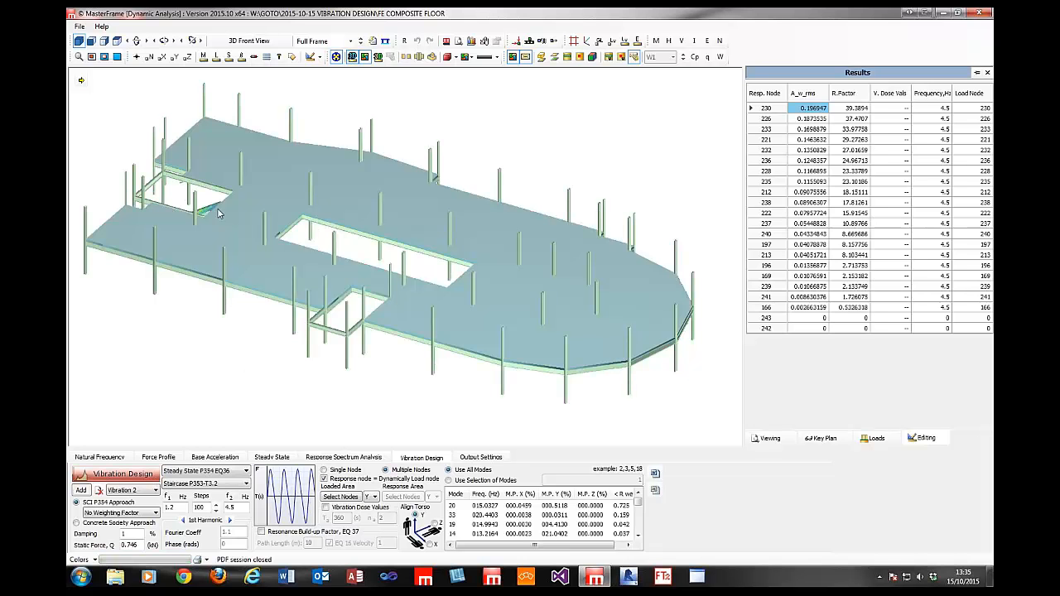
middle_click_drag(580, 286, 291, 375)
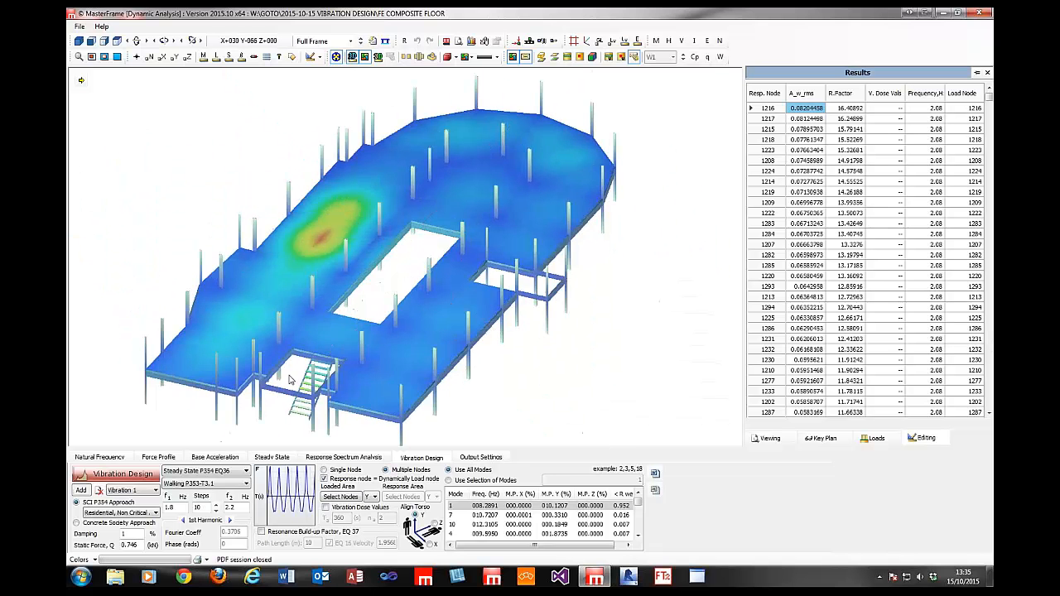
middle_click(299, 376)
scroll(407, 264, "up", 5)
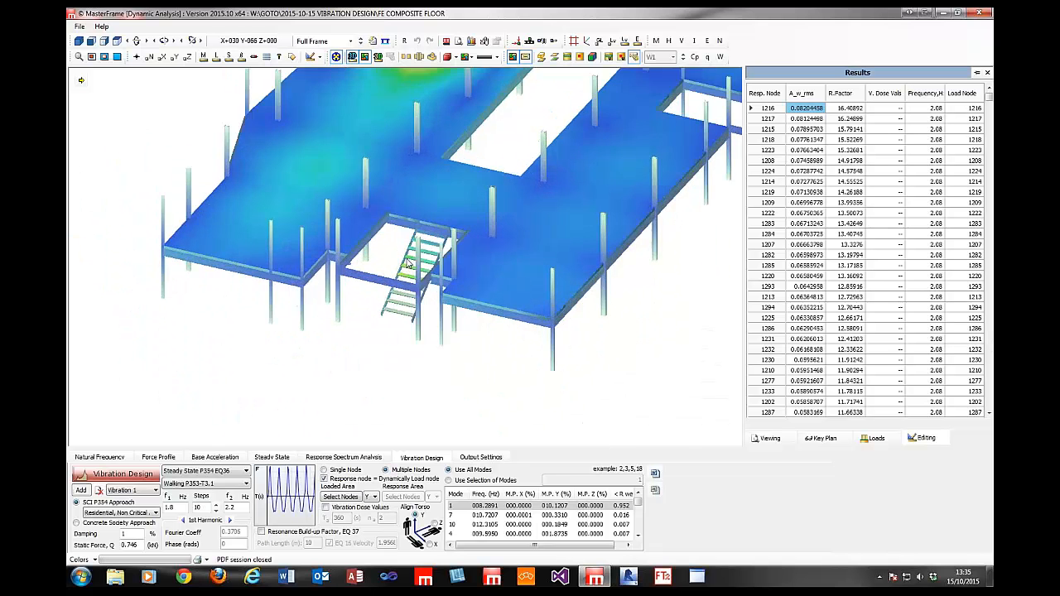
scroll(408, 264, "down", 8)
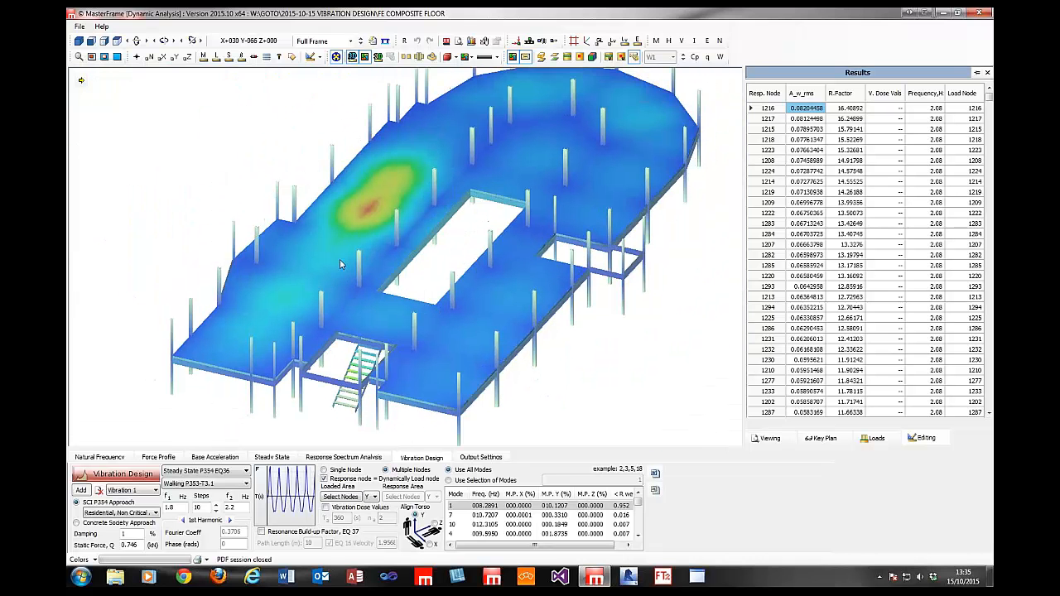
- Display the Vibration 2 results and locate the node with the highest response factor on the staircase treads
left_click(156, 490)
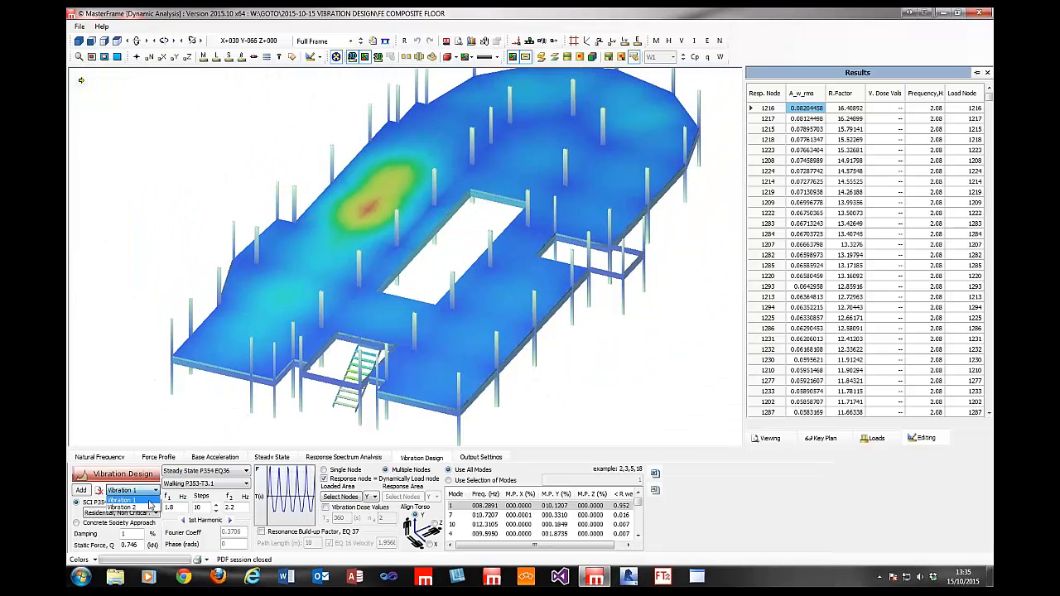
left_click(150, 506)
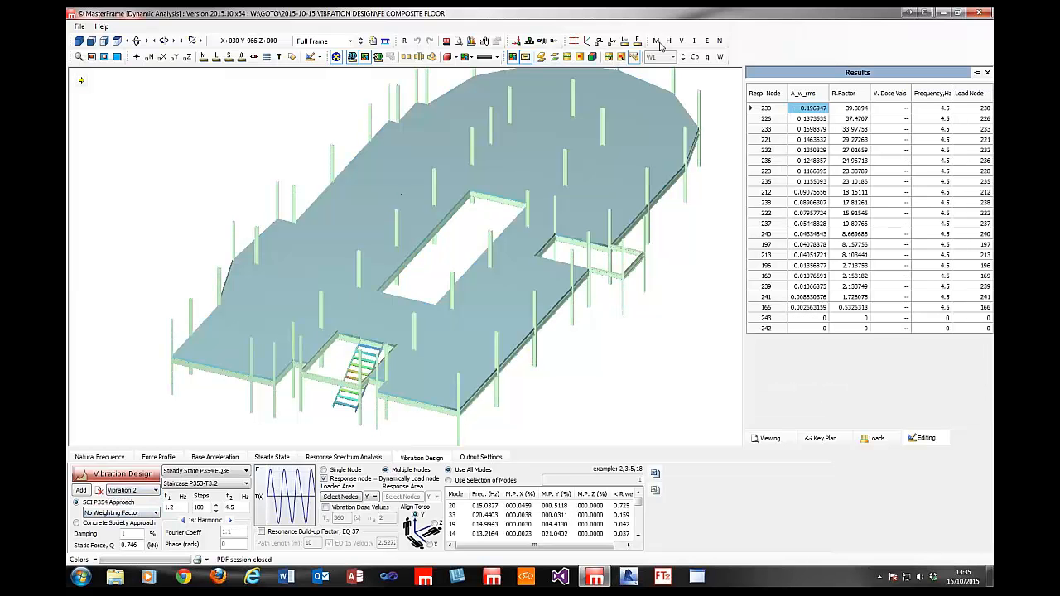
middle_click_drag(361, 372, 361, 369)
scroll(361, 369, "up", 5)
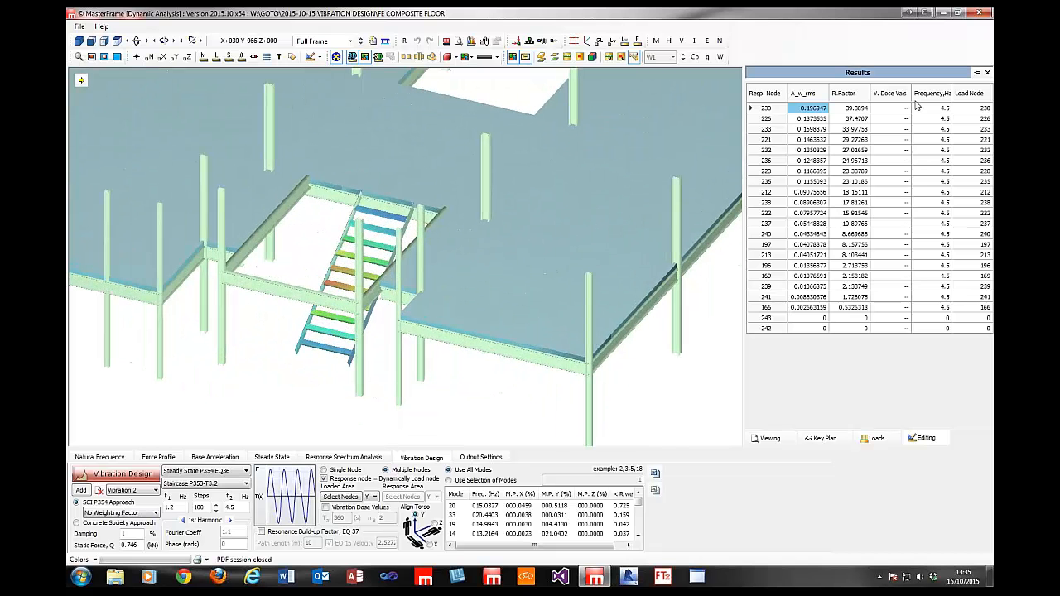
left_click(853, 109)
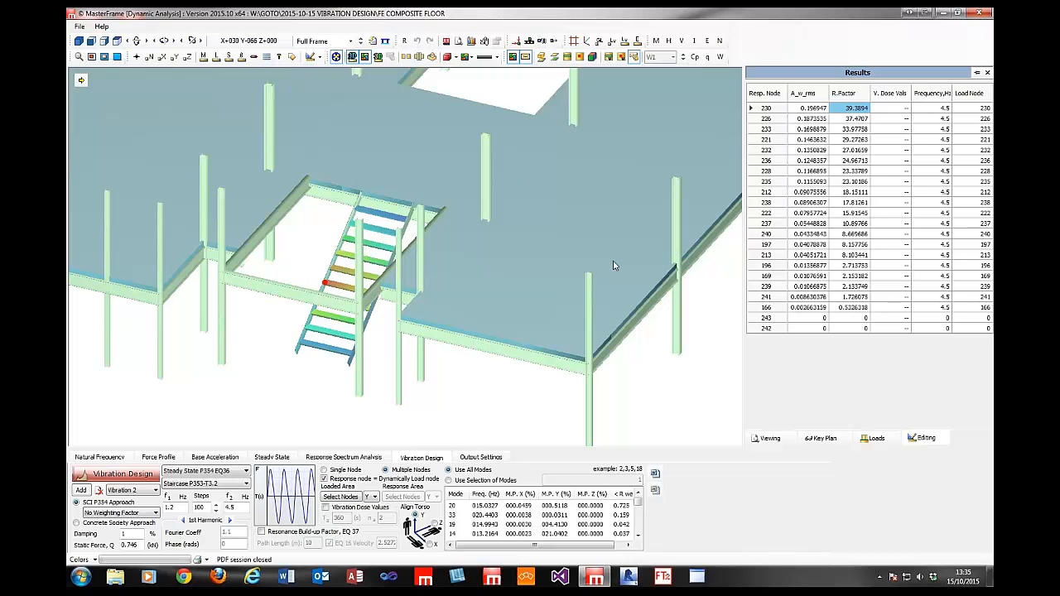
middle_click_drag(409, 261, 407, 234)
scroll(407, 233, "up", 5)
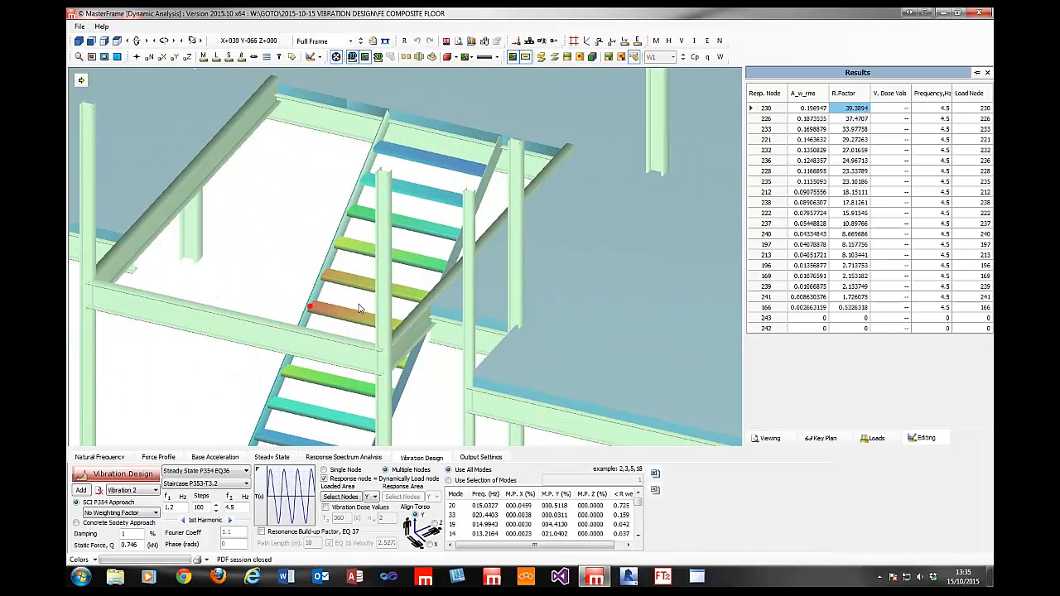
- Compare the response factors and locations of nodes 230 and 226, and check node 230's frequency and load node
left_click(945, 110)
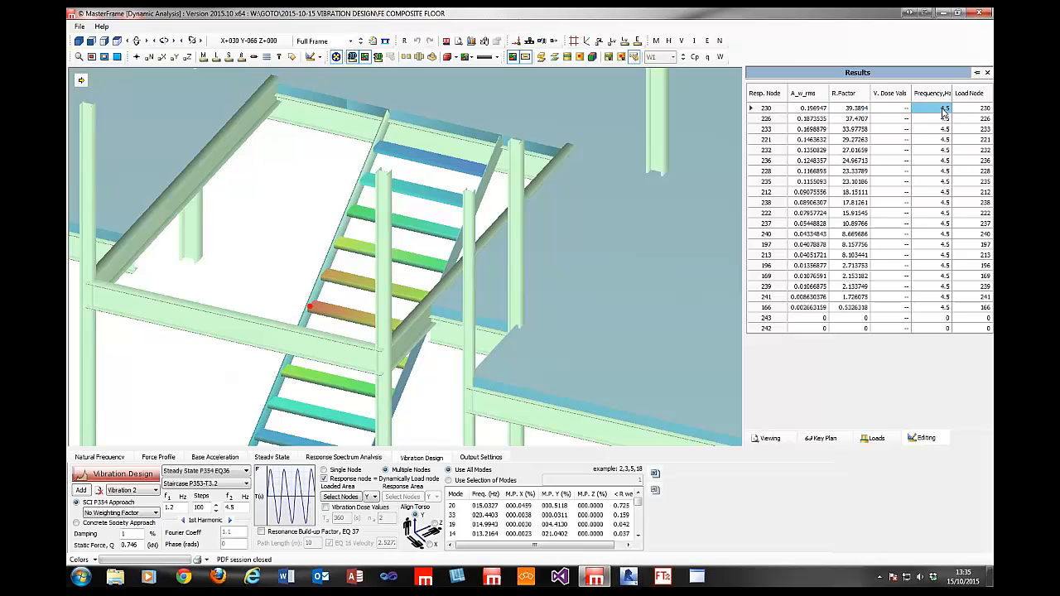
left_click(853, 110)
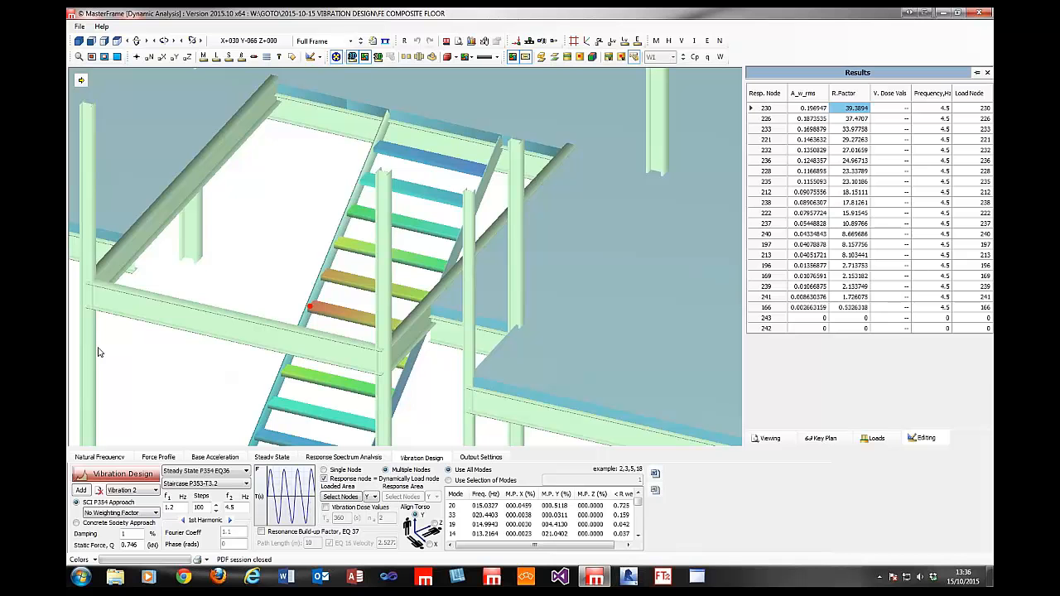
left_click(854, 118)
left_click(853, 109)
left_click(852, 118)
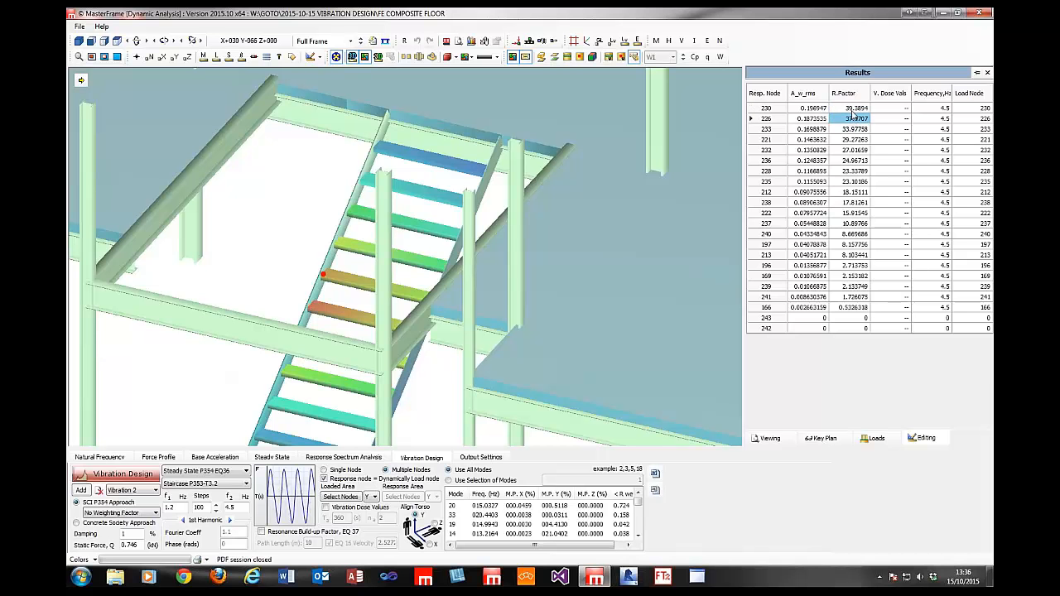
left_click(852, 109)
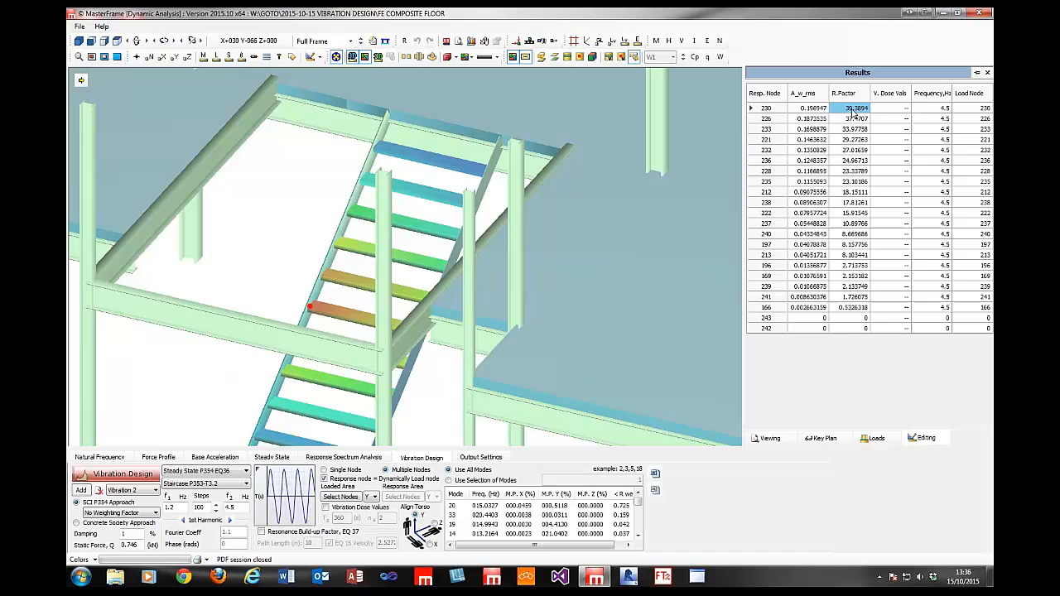
left_click(945, 109)
left_click(981, 108)
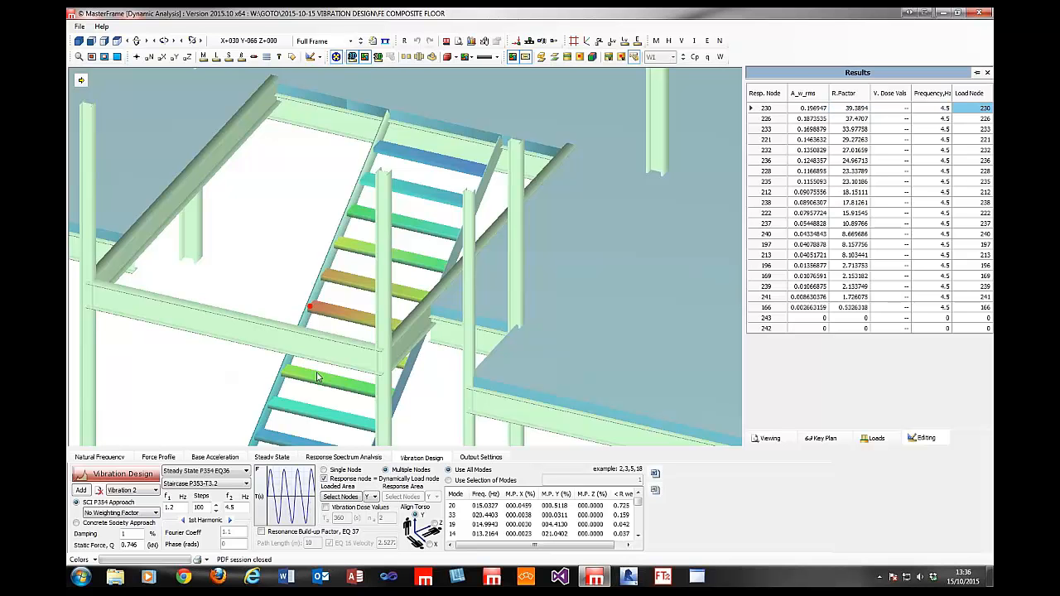
left_click(855, 111)
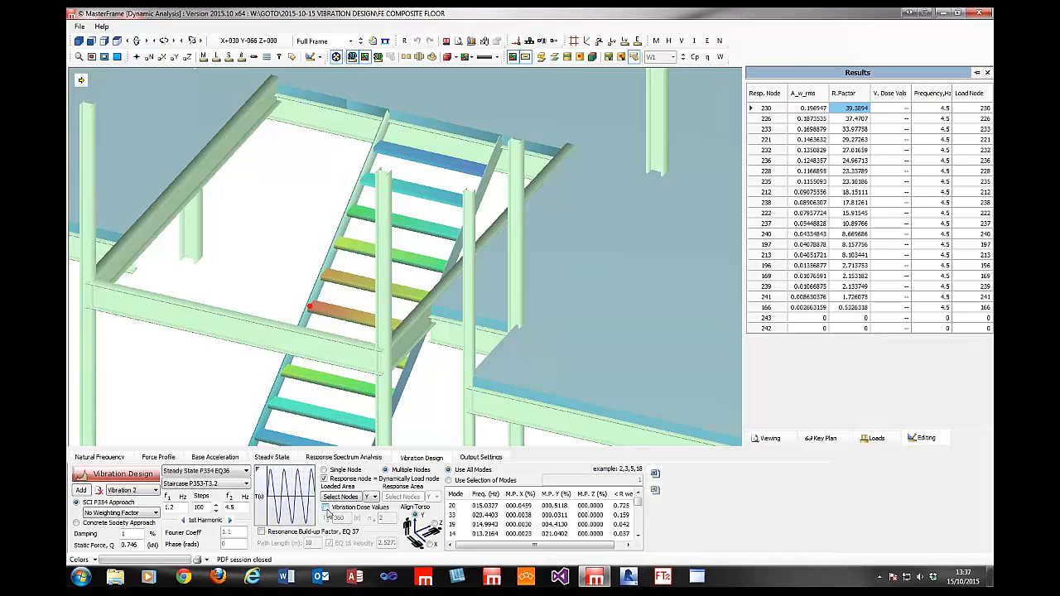
- Turn on vibration dose values for the staircase case and open the exposure duration Ta for editing
left_click(326, 508)
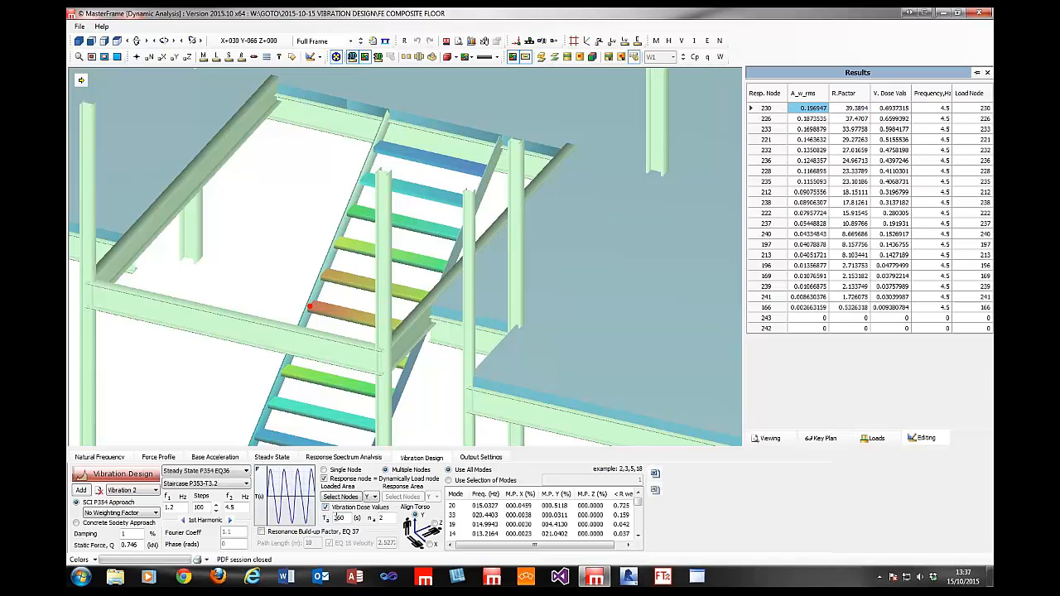
double_click(339, 517)
middle_click_drag(407, 279, 408, 305)
scroll(407, 305, "down", 5)
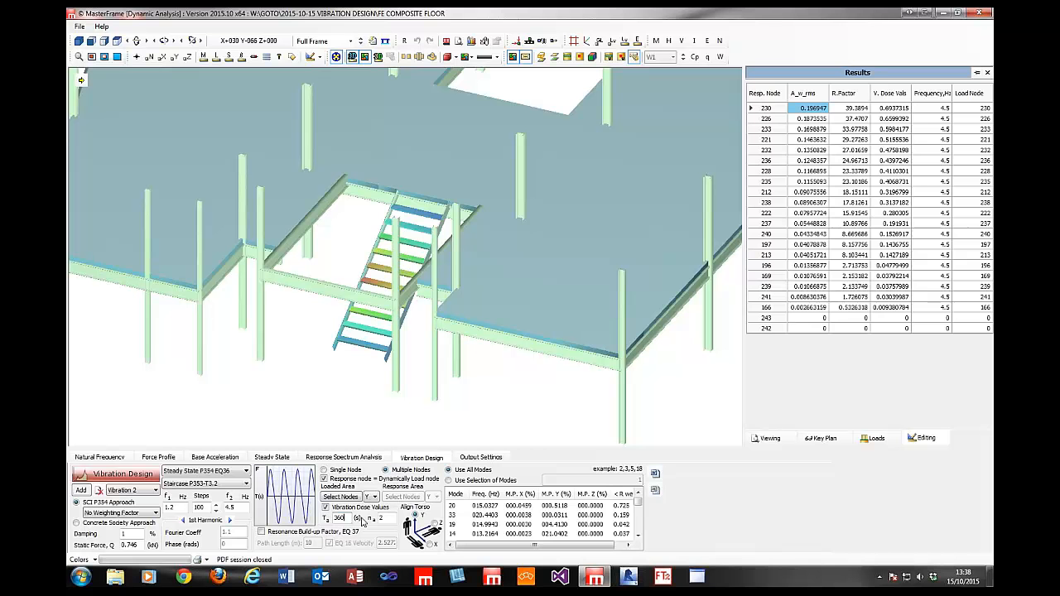
- Set the vibration dose exposure to a duration Ta of 360 s and the number of exposures na to 1
double_click(391, 518)
double_click(339, 518)
left_click(347, 519)
double_click(344, 518)
double_click(379, 518)
type("1")
- Compare the vibration dose values of nodes 230 and 226 against the Ta and na exposure settings
left_click(883, 109)
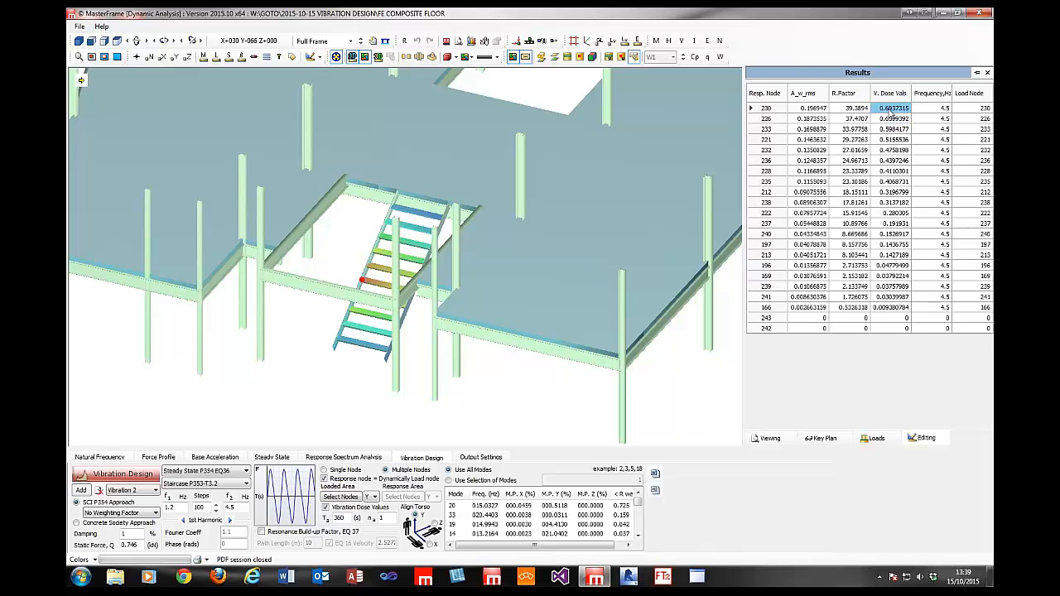
left_click(885, 119)
left_click(886, 113)
double_click(338, 518)
left_click(388, 519)
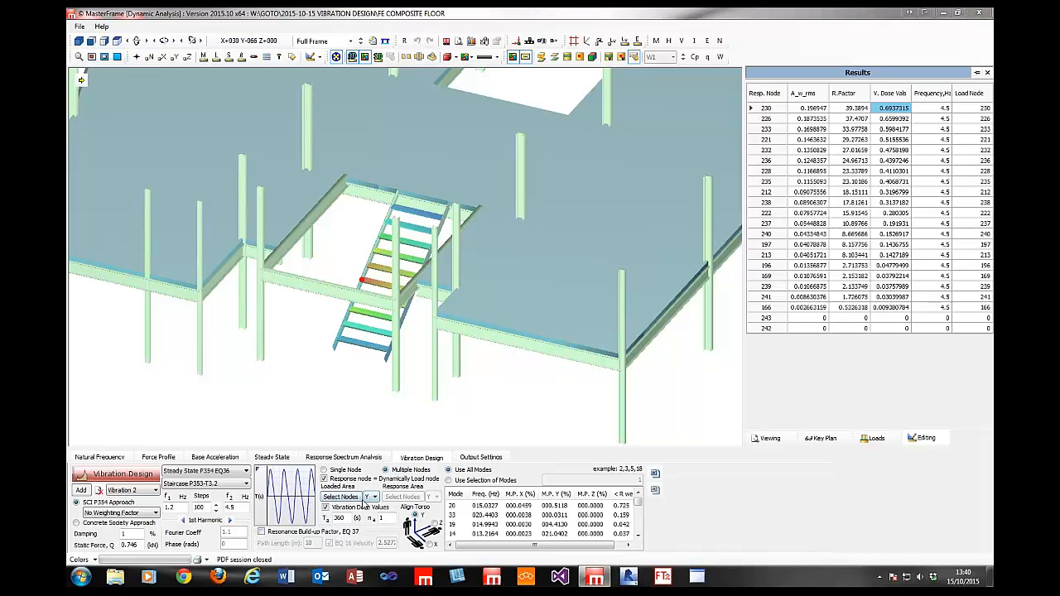
- Rerun the staircase vibration design with the EQ 37 resonance build-up factor and a 5 m path length, and check node 230's results
left_click(264, 534)
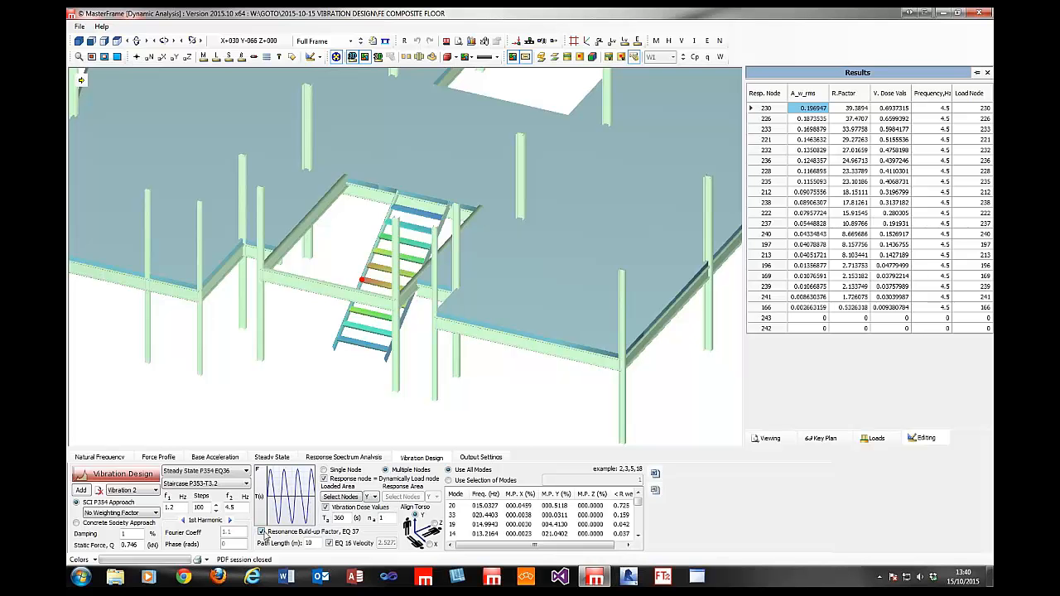
double_click(308, 542)
left_click(108, 476)
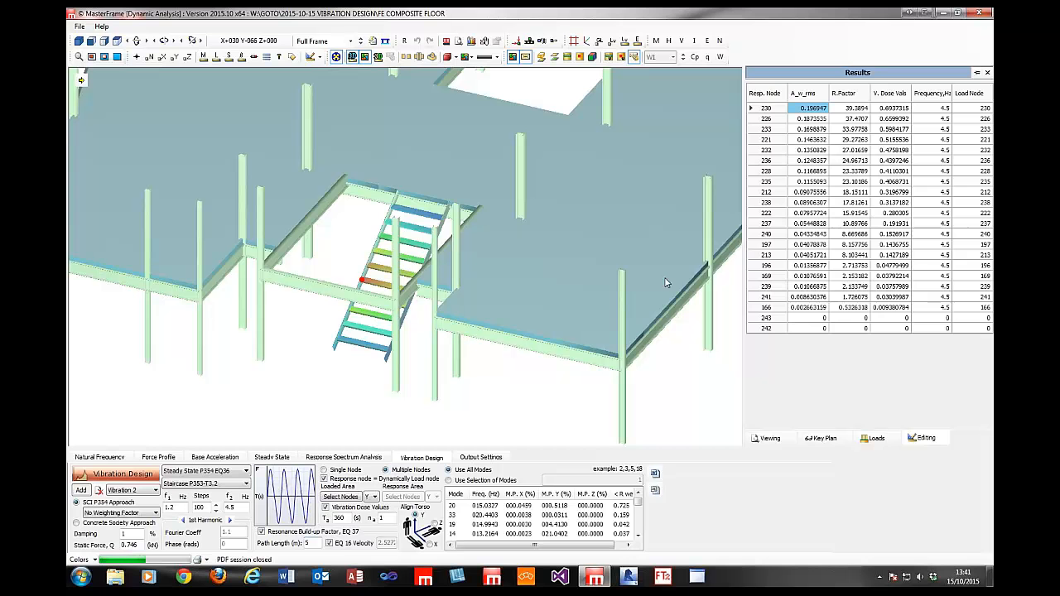
left_click(857, 109)
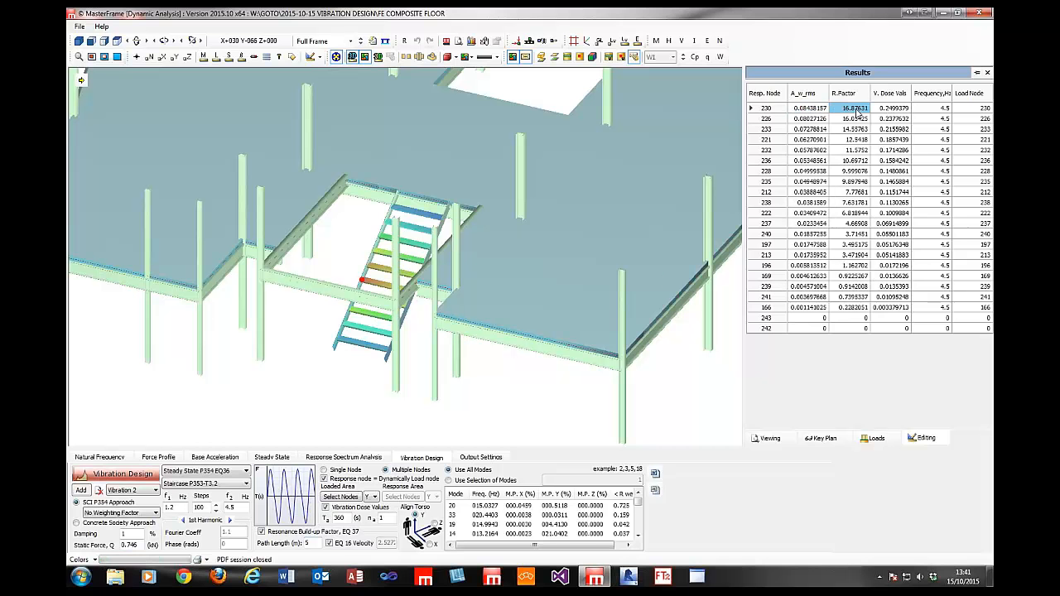
left_click(890, 111)
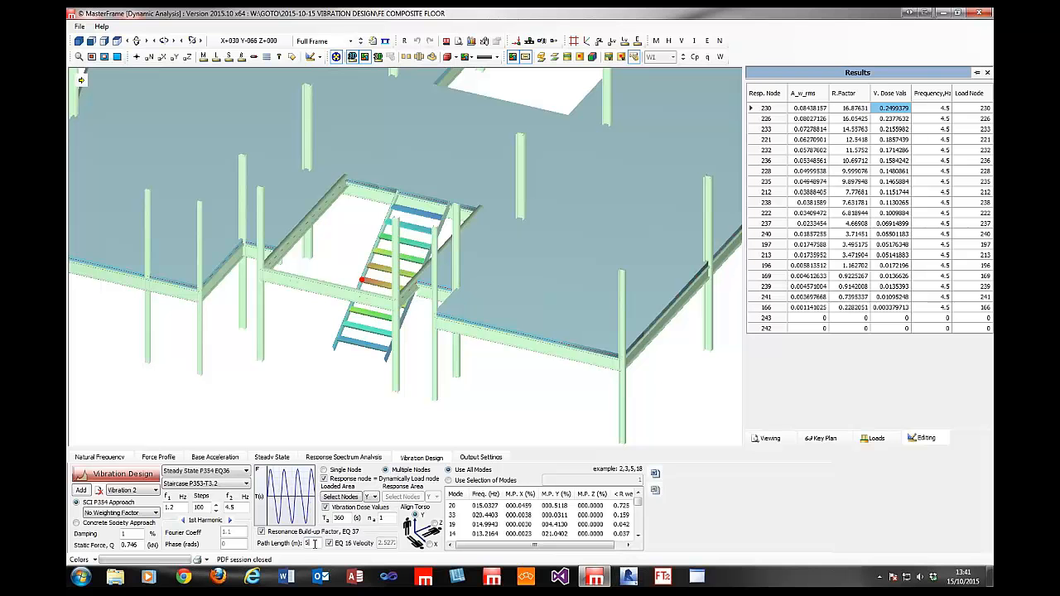
- Turn off the resonance build-up factor and the vibration dose values for the staircase case
double_click(307, 543)
left_click(261, 531)
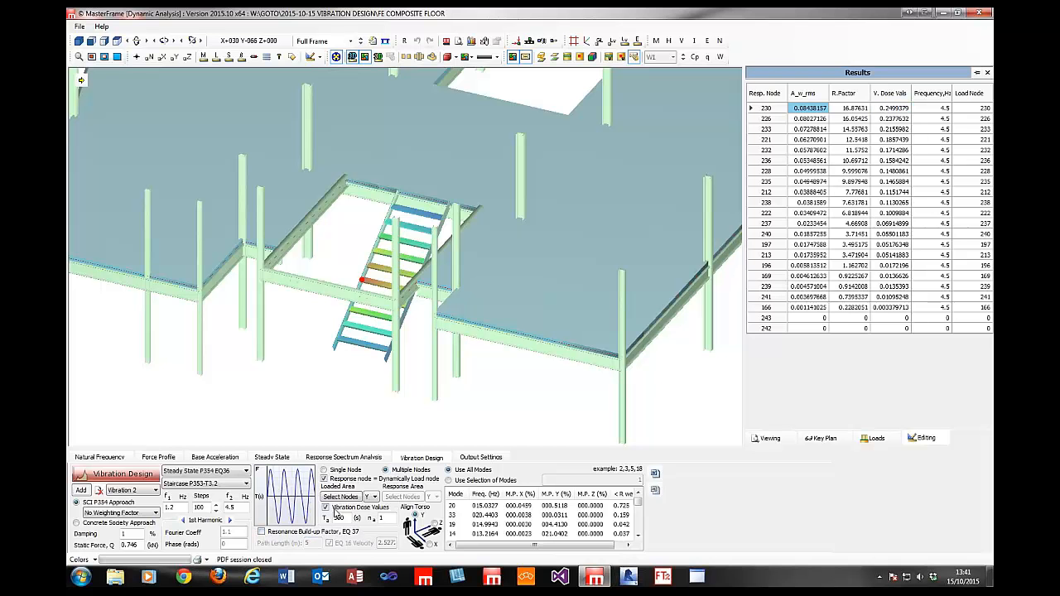
left_click(326, 508)
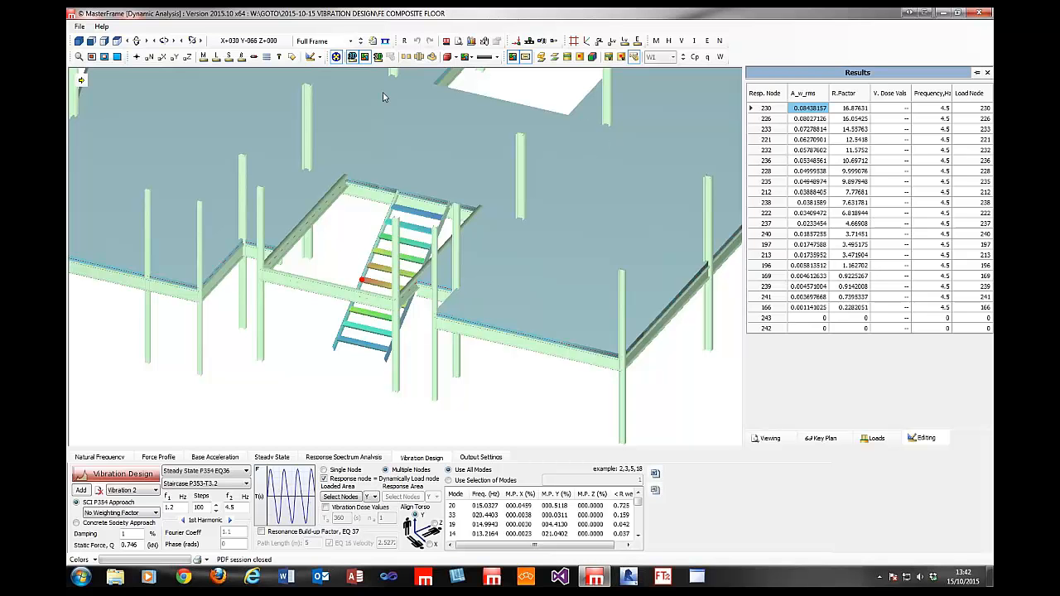
- In plan view, add a vibration case with Staircase P353-T3.2 excitation from 1.2 to 4.5 Hz in 10 steps
left_click(117, 41)
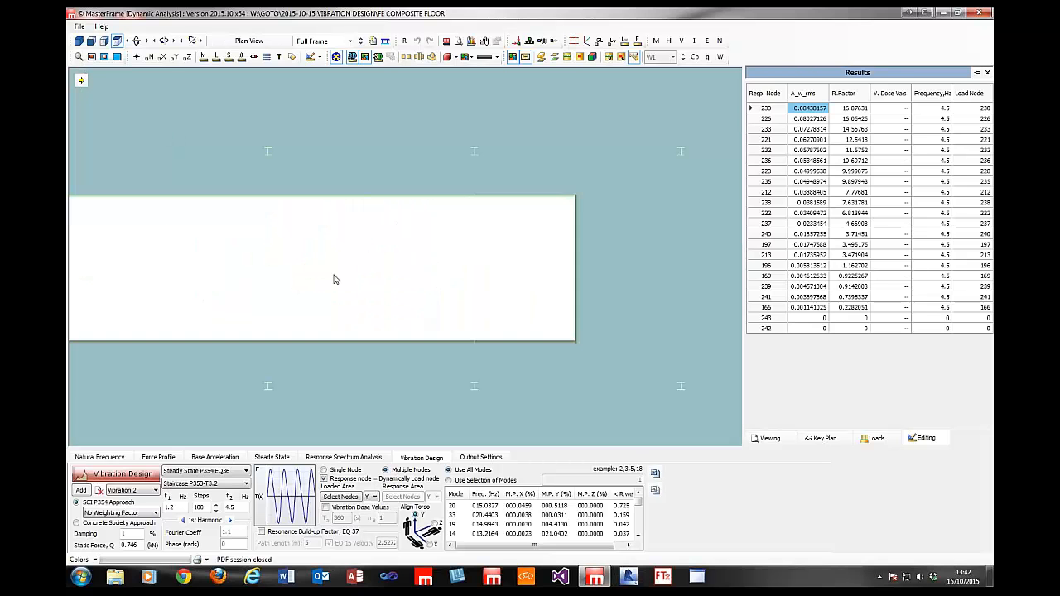
middle_click_drag(334, 279, 653, 314)
middle_click_drag(298, 313, 394, 302)
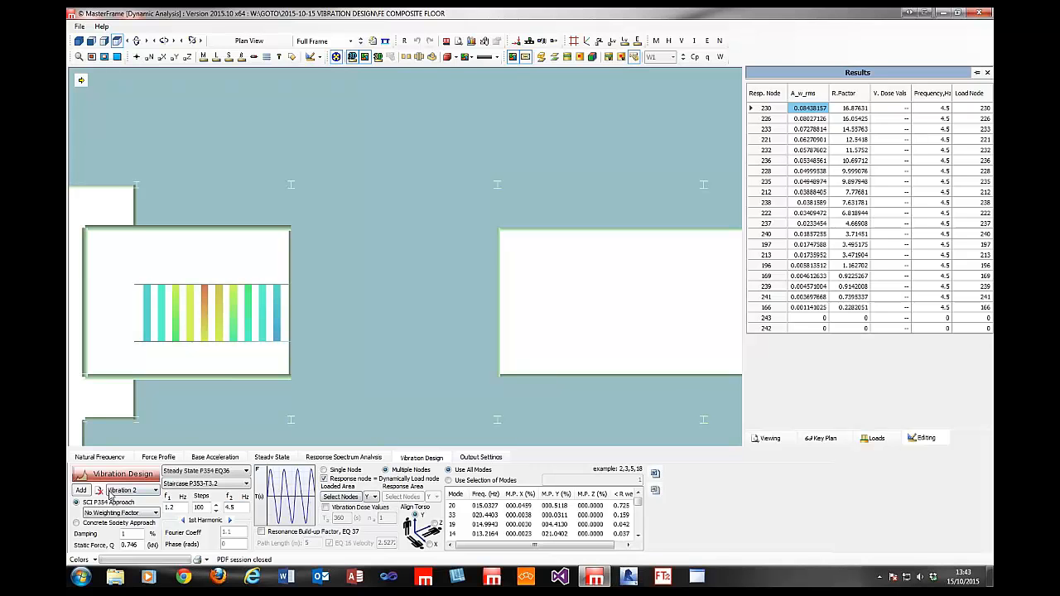
left_click(83, 491)
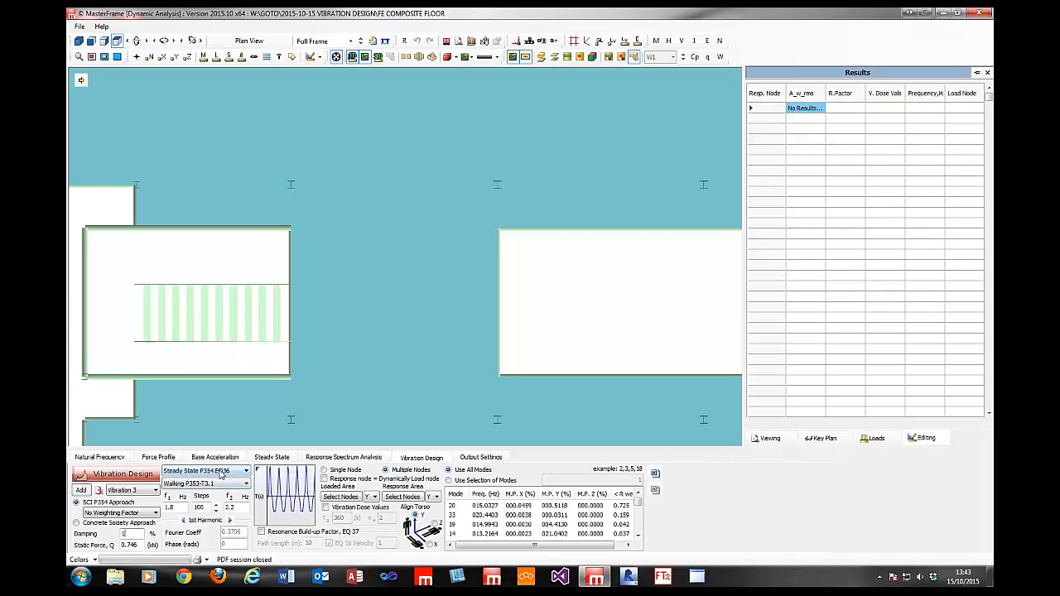
left_click(221, 485)
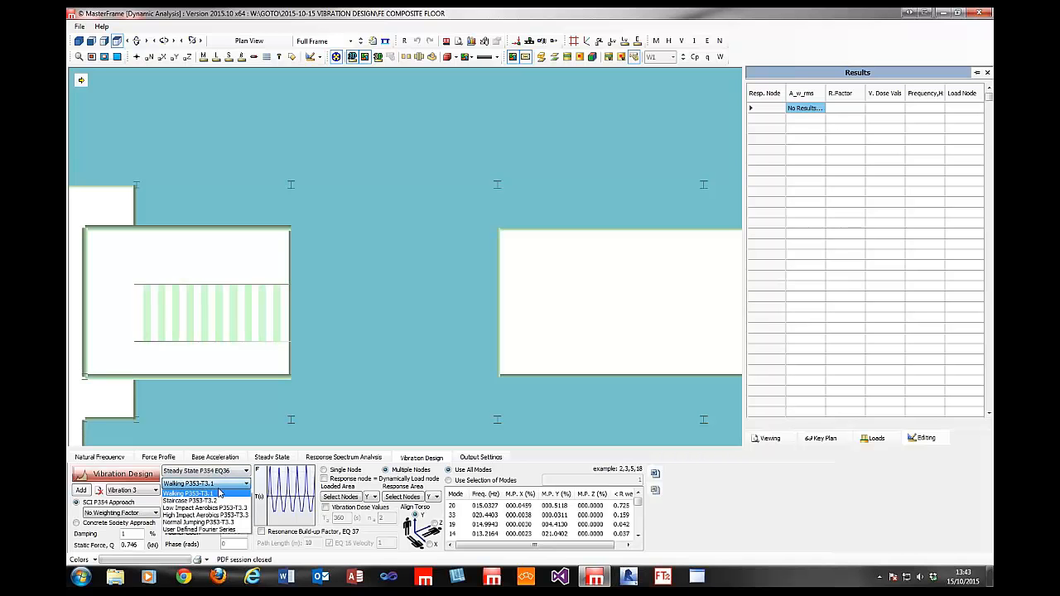
left_click(217, 501)
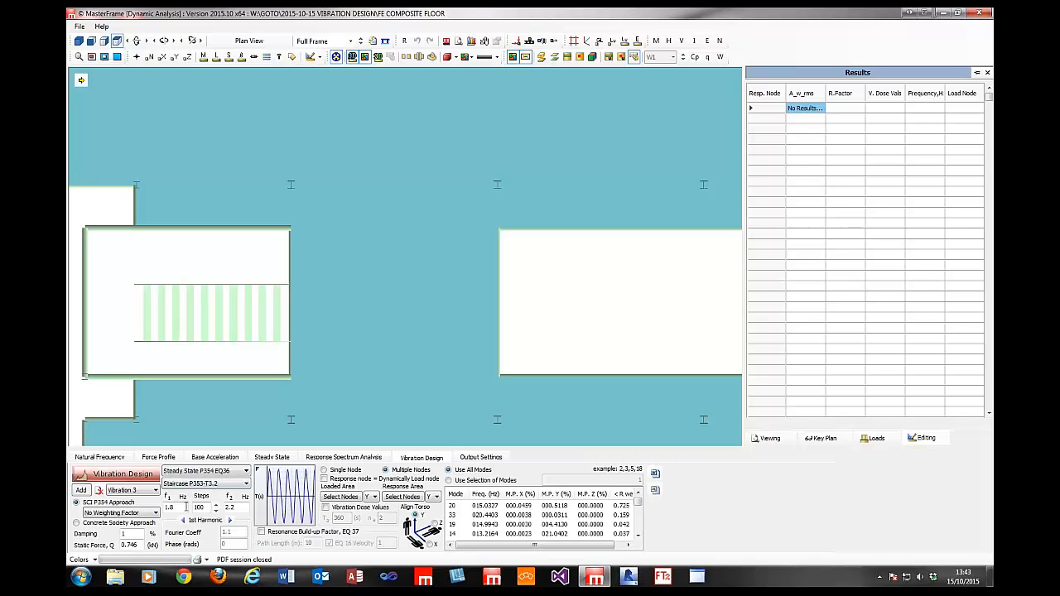
left_click_drag(185, 507, 164, 506)
type("1.2")
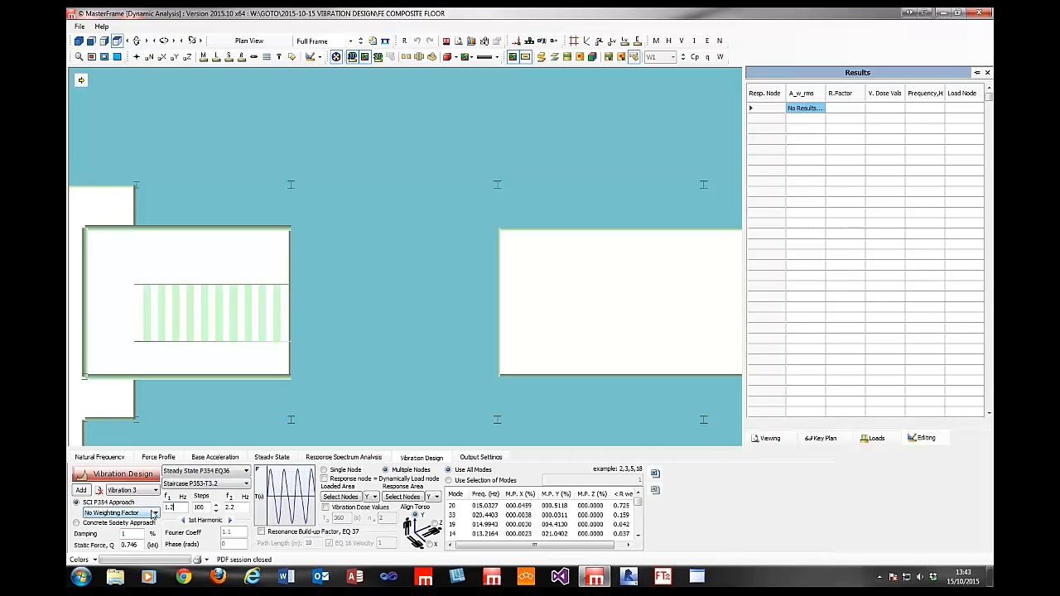
left_click_drag(237, 507, 224, 507)
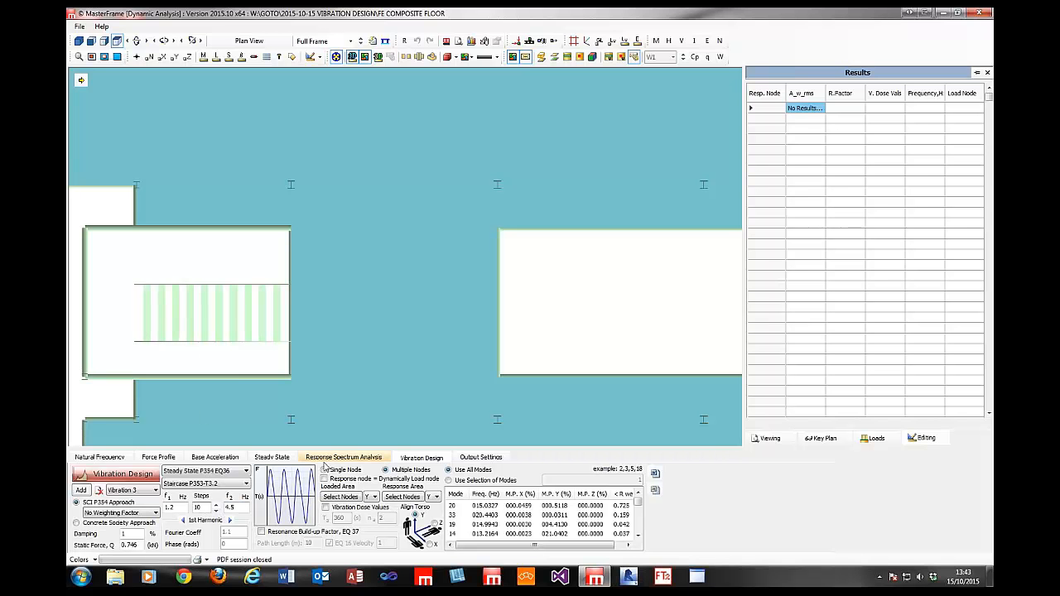
- Select all the staircase tread nodes as the loaded area of the new vibration case
left_click(350, 502)
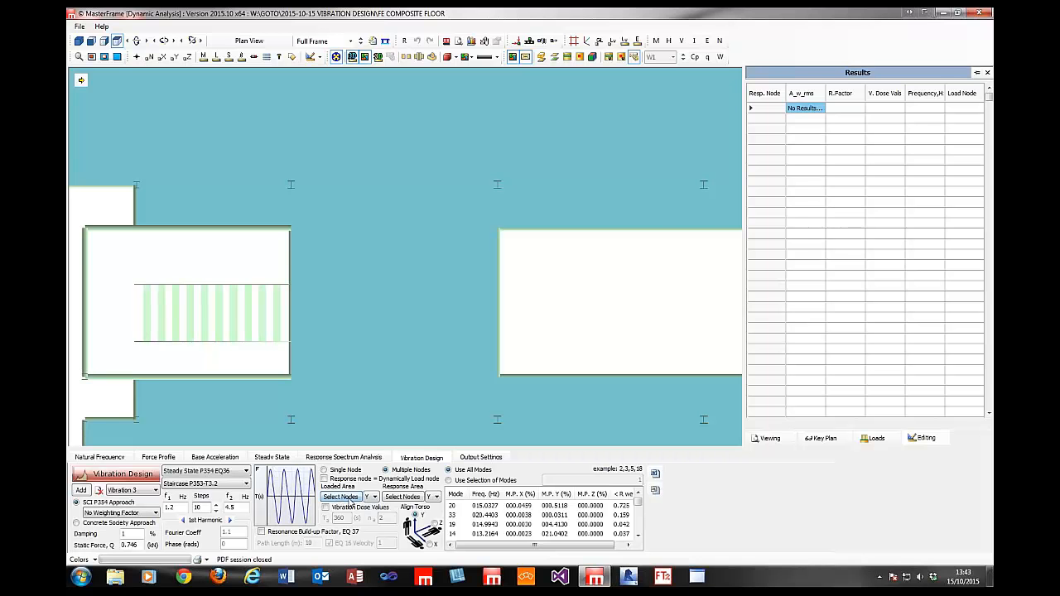
left_click_drag(116, 275, 283, 351)
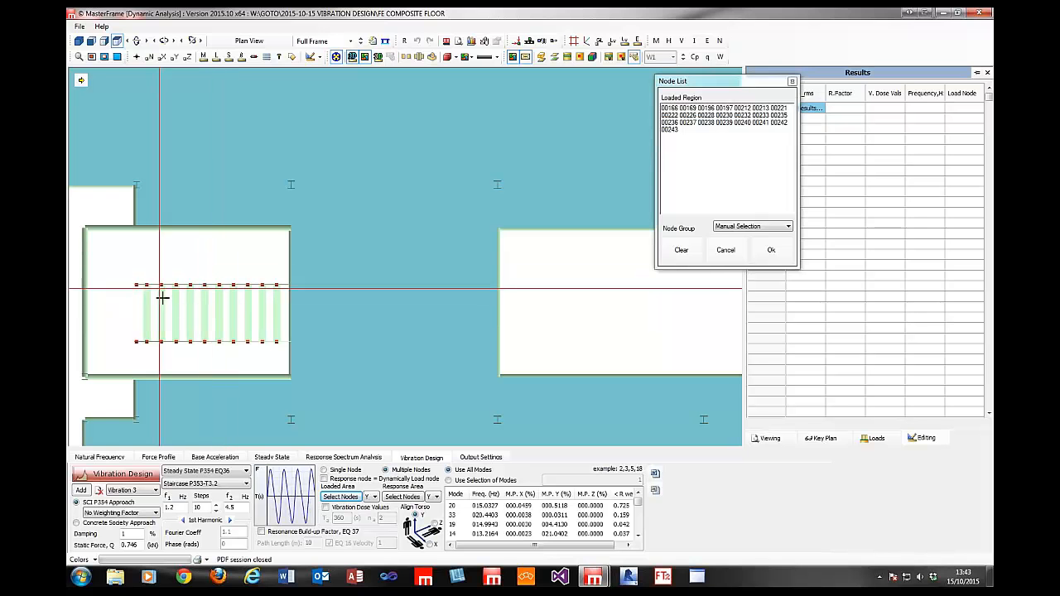
left_click(771, 249)
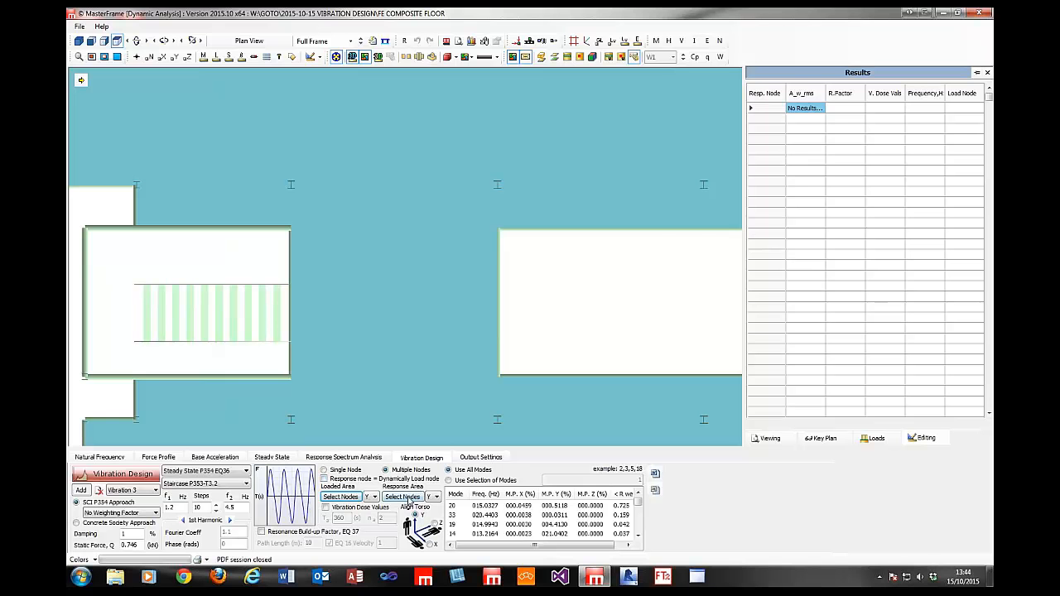
- Show the unrendered mesh and set the floor bay beside the staircase as the response area, excluding the stray nodes outside it
left_click(403, 497)
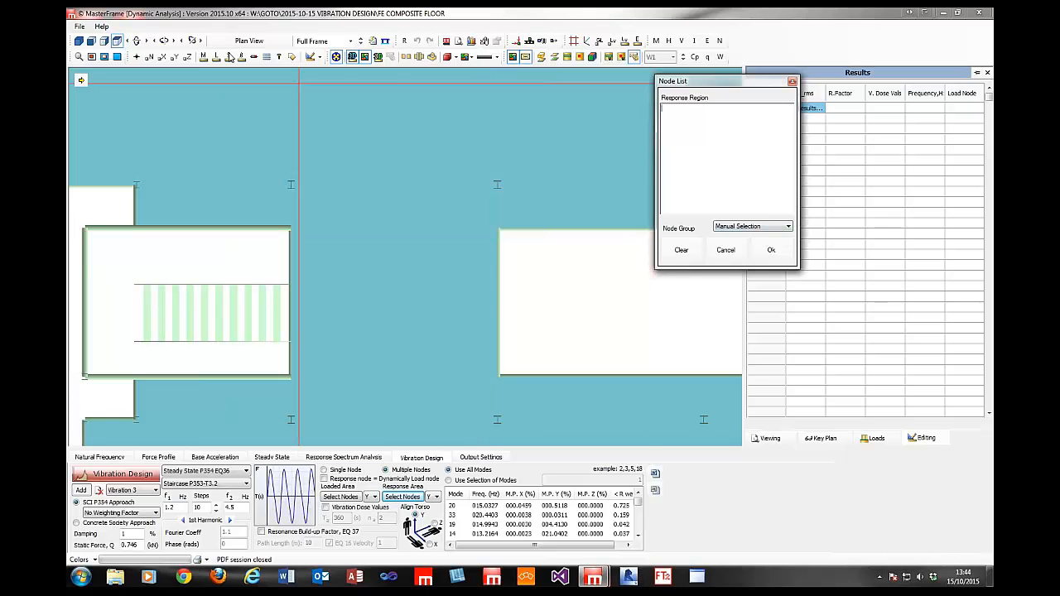
left_click(352, 58)
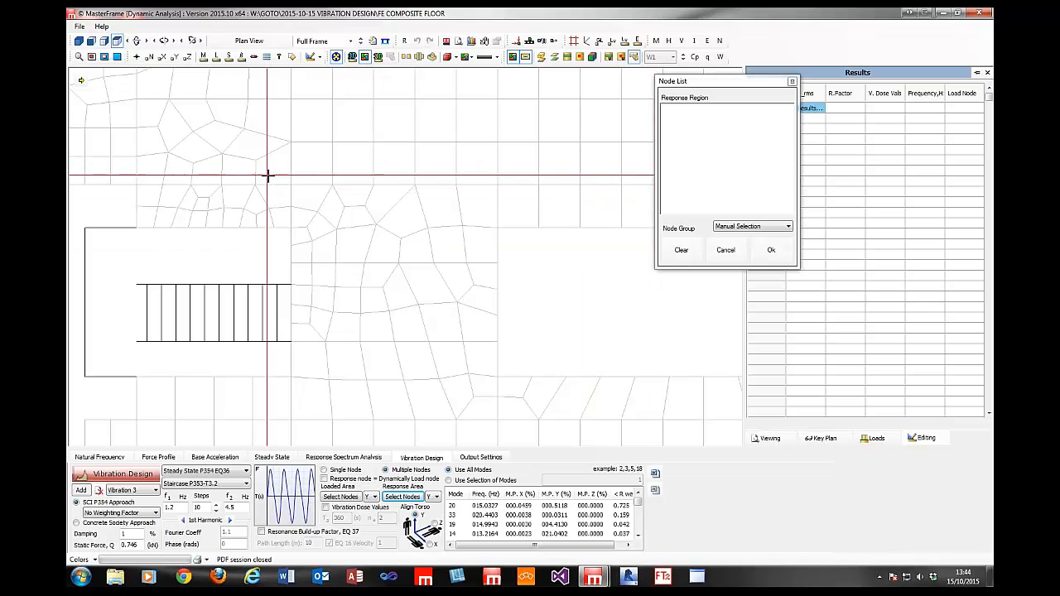
left_click_drag(322, 232, 504, 427)
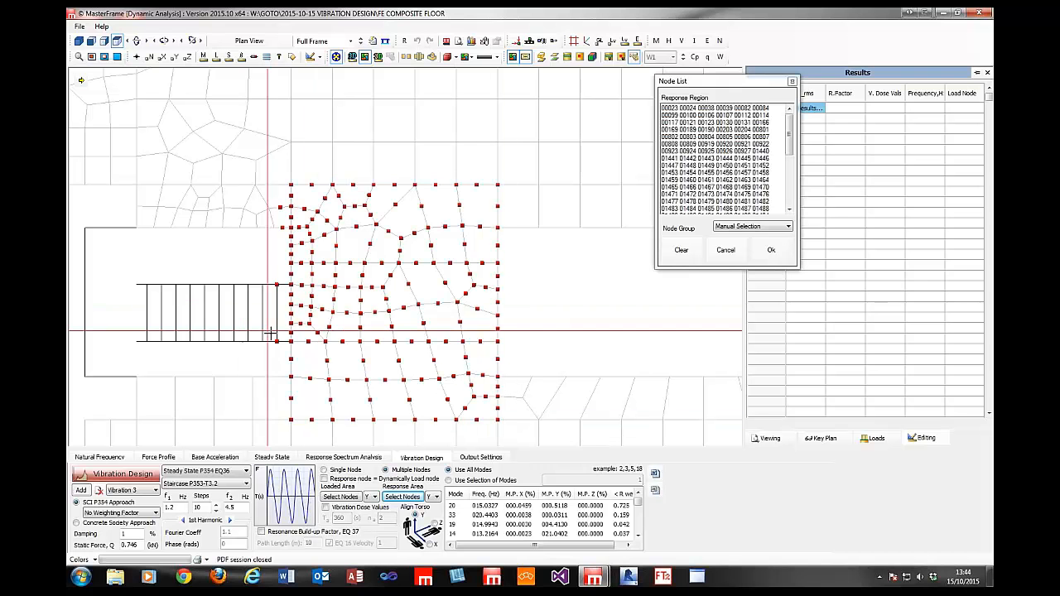
left_click(276, 285)
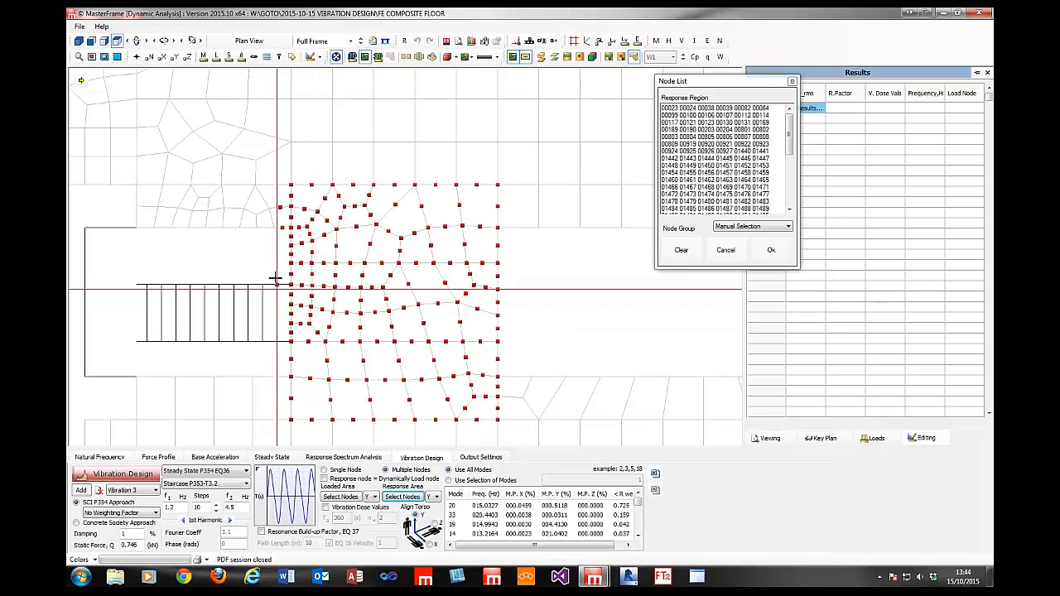
left_click(279, 208)
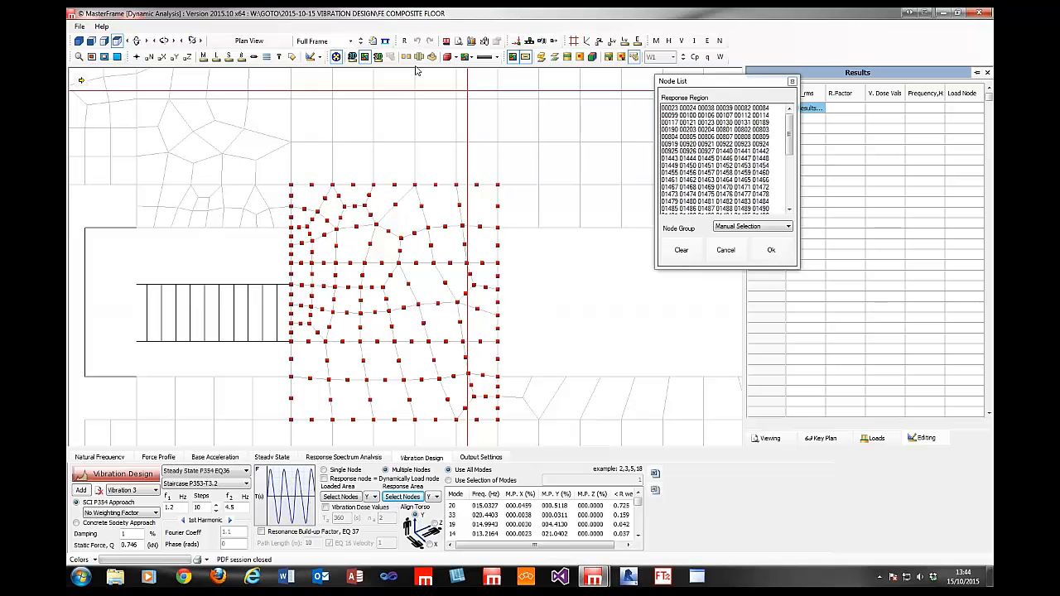
left_click(766, 250)
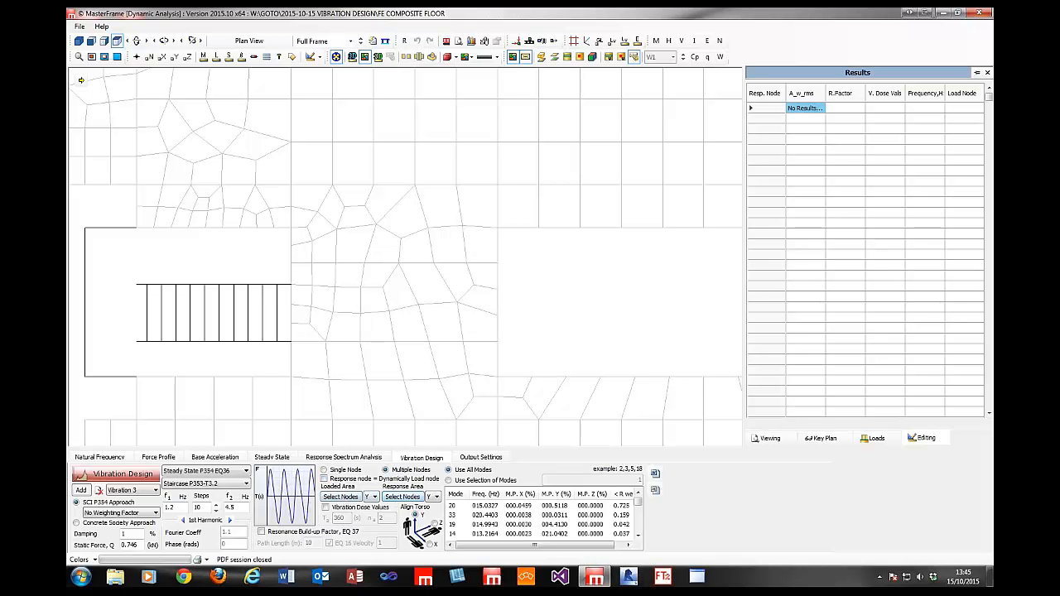
- Run the vibration design for the new case and locate the floor bay's highest response factor node in plan, with the contours in 3D
left_click(403, 497)
scroll(406, 273, "down", 4)
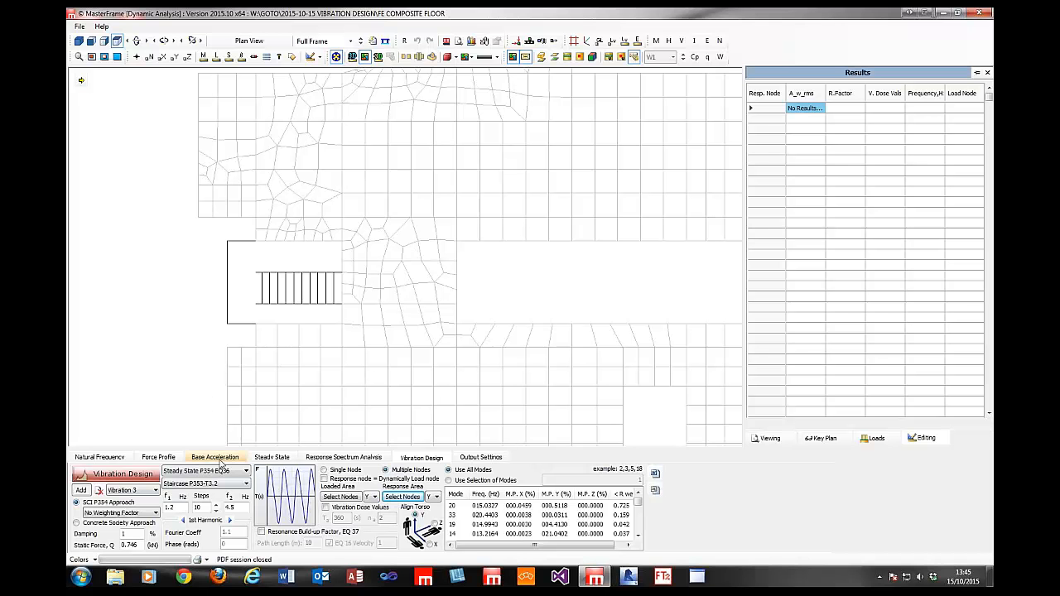
left_click(135, 482)
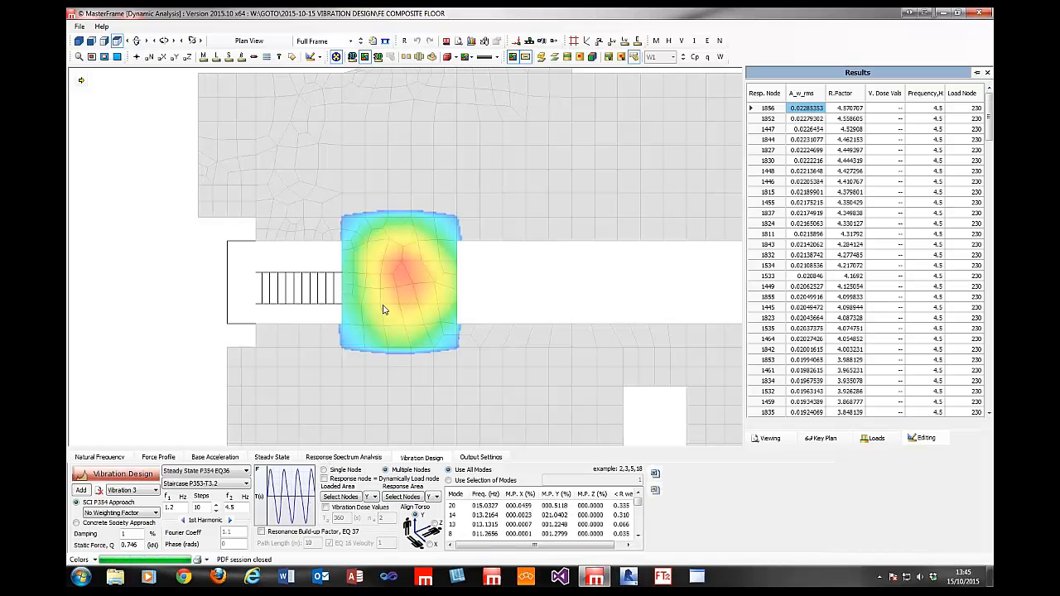
left_click(847, 111)
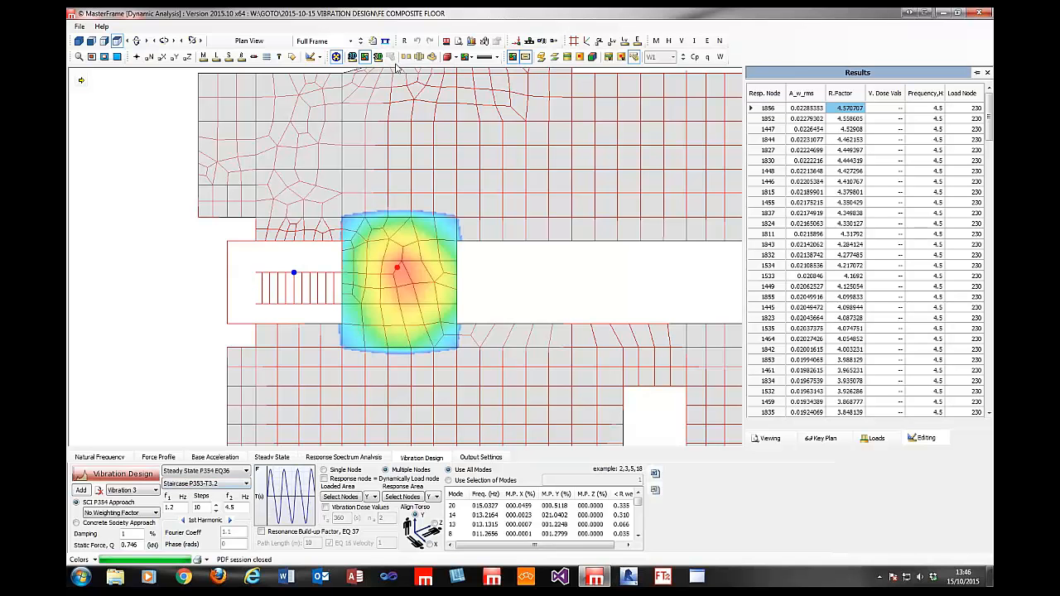
left_click(79, 41)
middle_click_drag(406, 208, 546, 255)
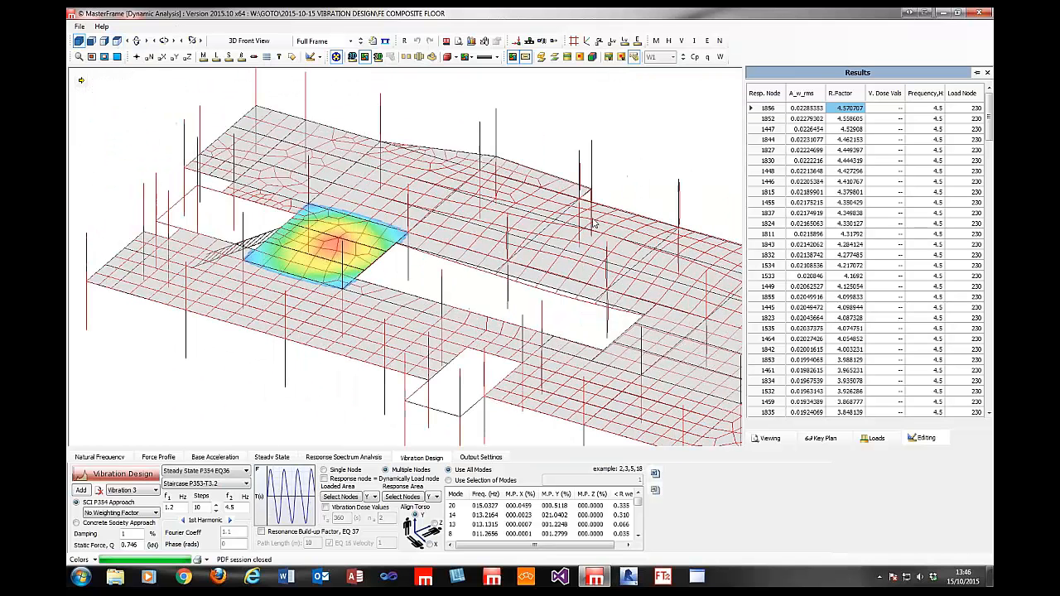
- Display the Vibration 1 results and examine the walking response contours across the whole floor
left_click(138, 491)
left_click(141, 503)
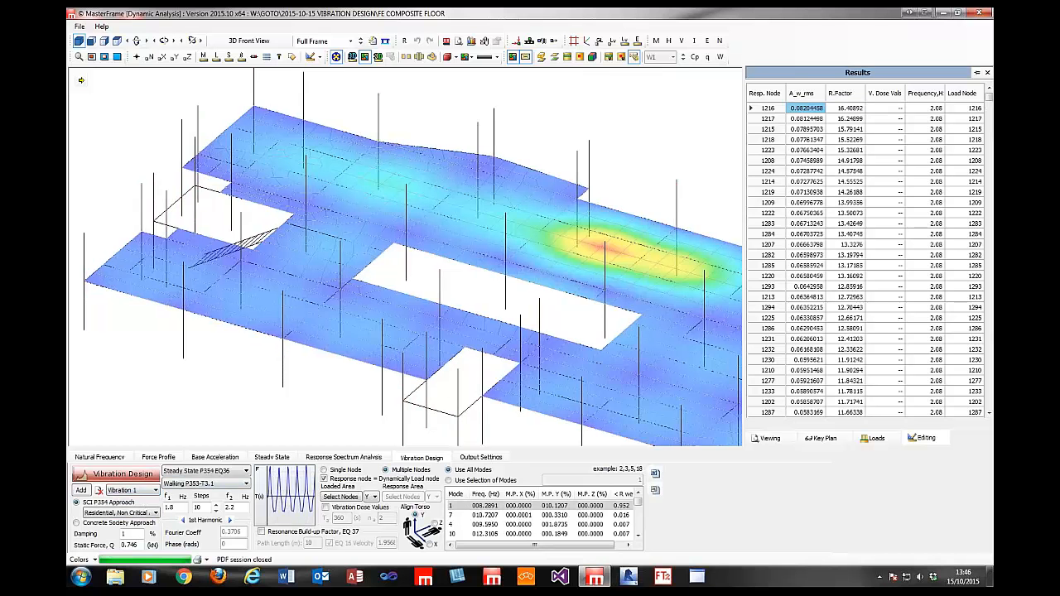
middle_click_drag(512, 201, 392, 181)
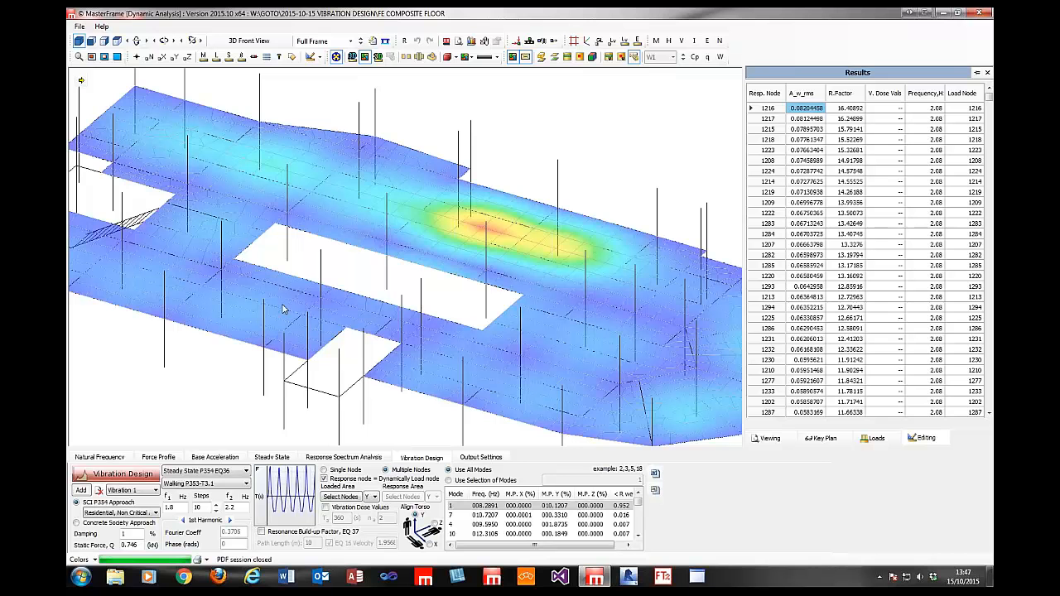
left_click_drag(183, 277, 319, 242)
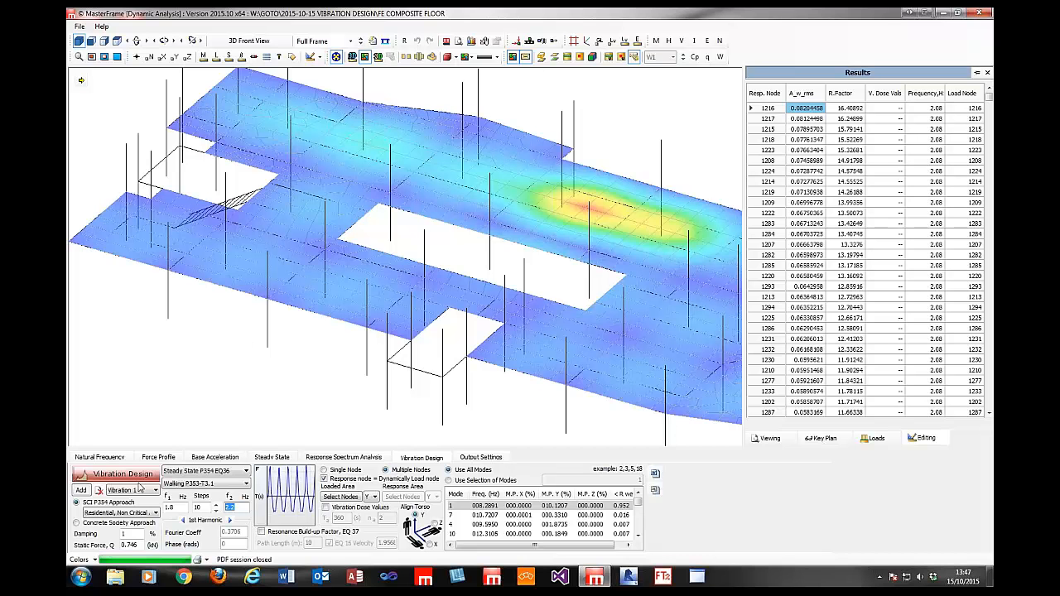
- Review the natural frequency mode shapes of the floor and staircase for modes 2 to 6
left_click(99, 457)
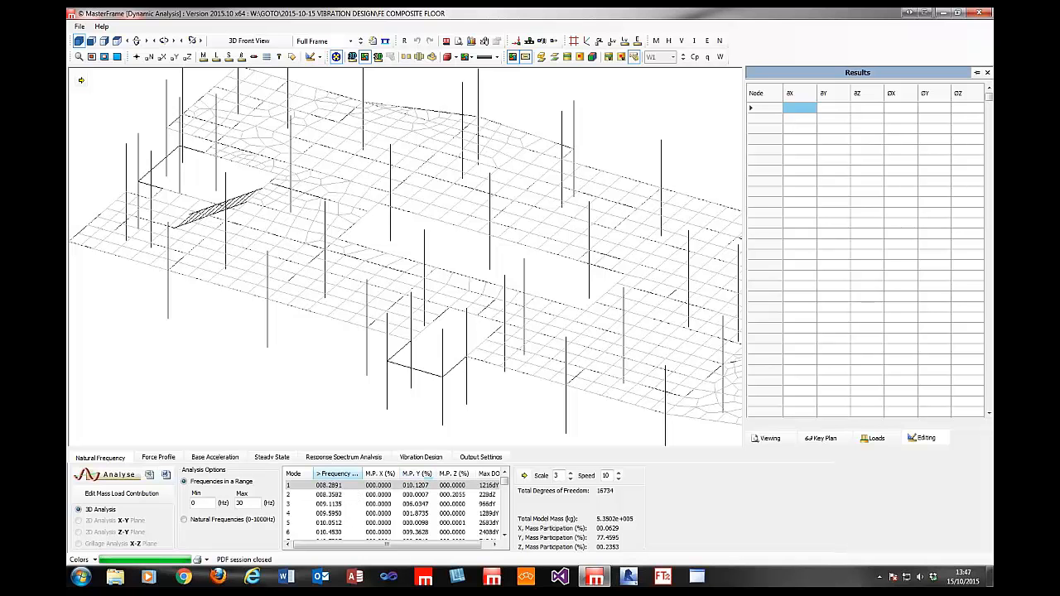
left_click(332, 495)
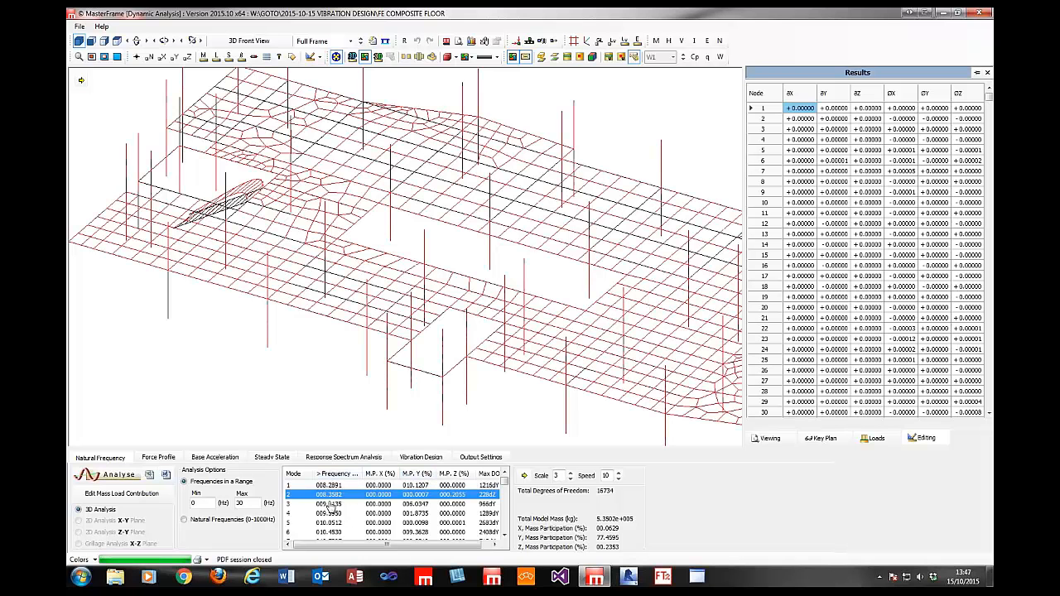
left_click(330, 503)
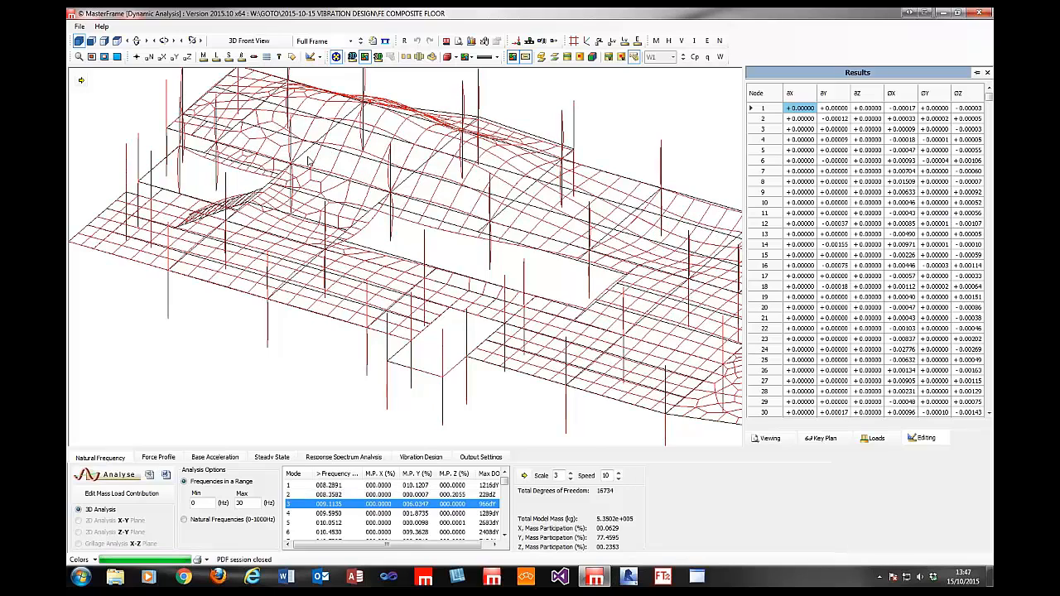
left_click_drag(406, 264, 241, 292)
key("Down")
key("Down")
key("Down")
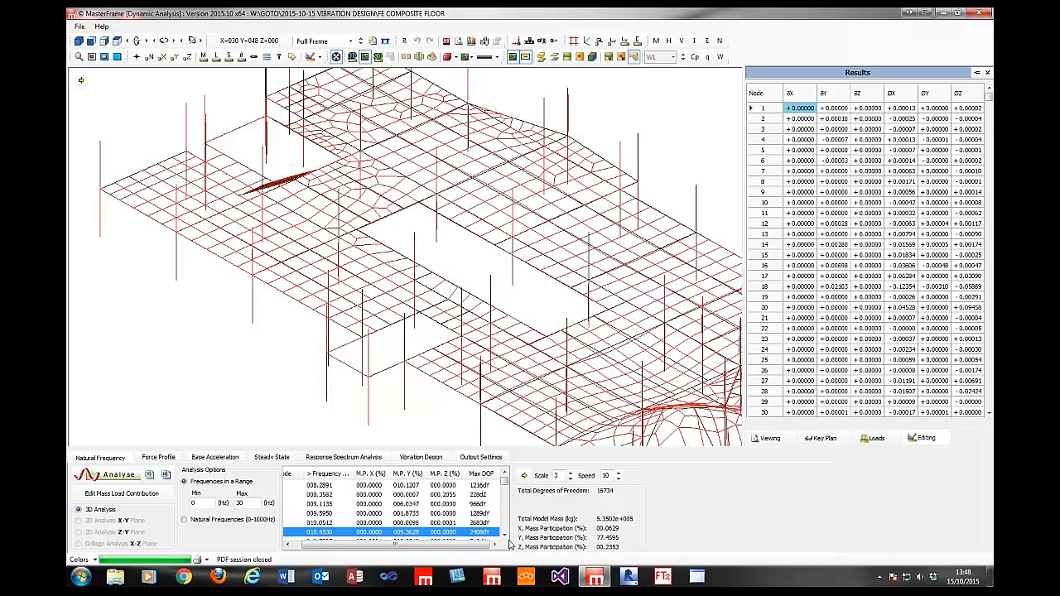
- Review the mode shapes of the floor and staircase for the 10.7207 Hz and 11.2656 Hz natural frequencies
left_click(503, 535)
scroll(507, 538, "down", 1)
left_click(336, 505)
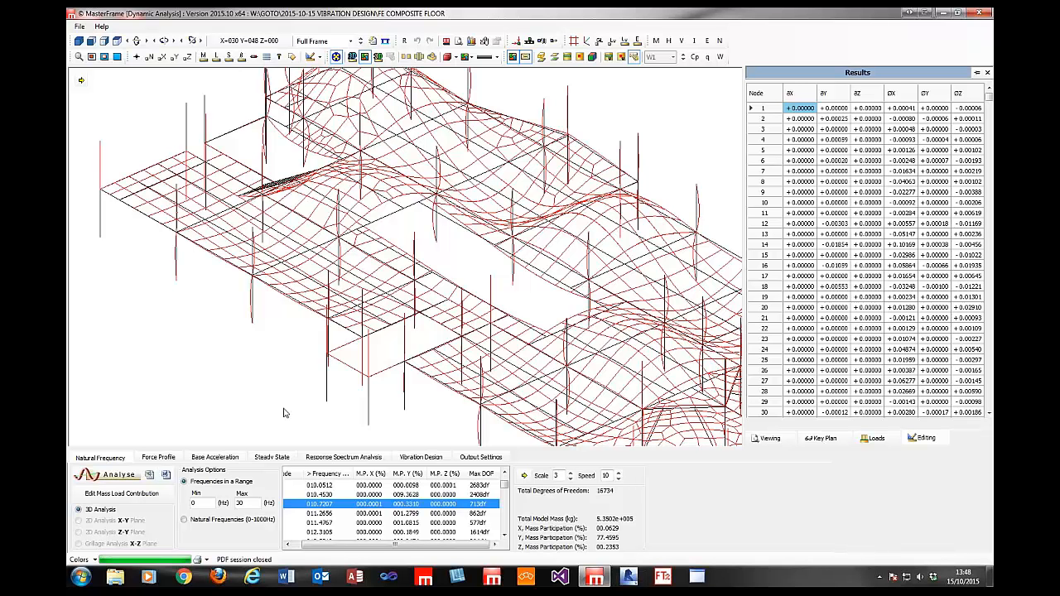
left_click(329, 514)
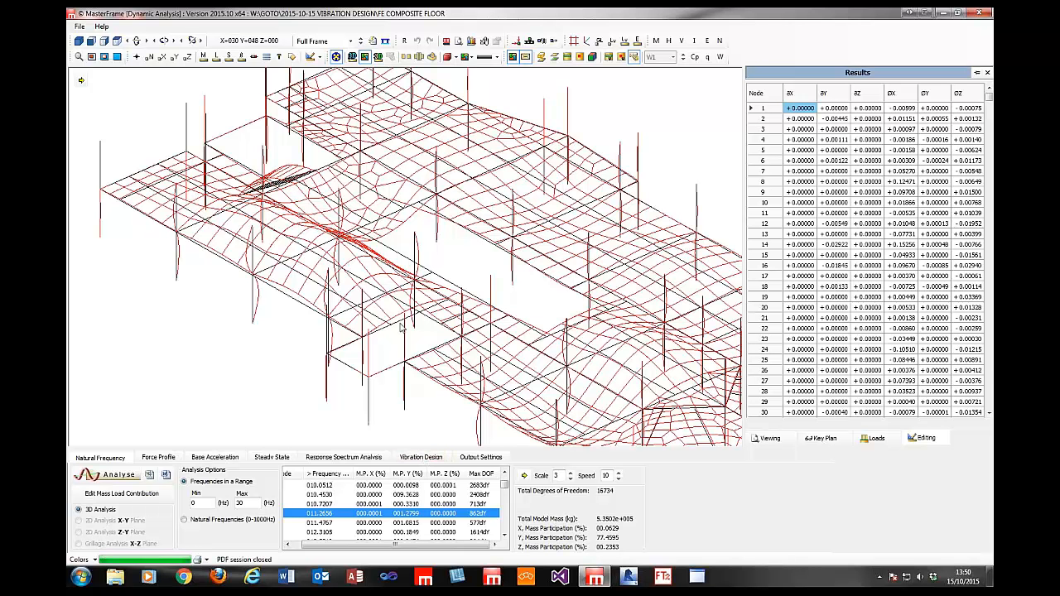
- Add a new vibration design case using the Transient P354 EQ34 & 12 method with 10 frequency steps
left_click(446, 460)
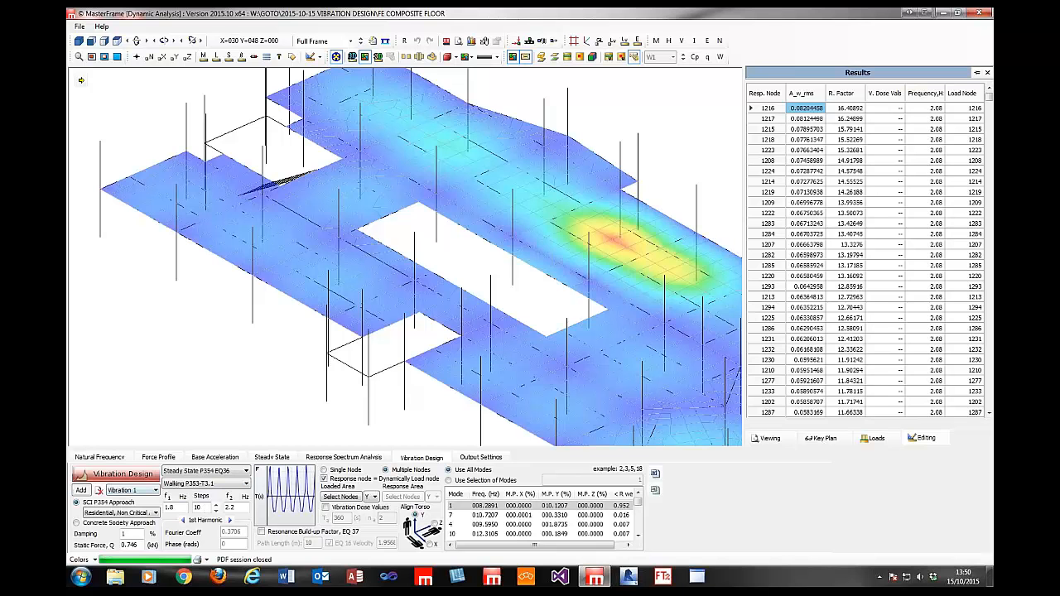
left_click(81, 491)
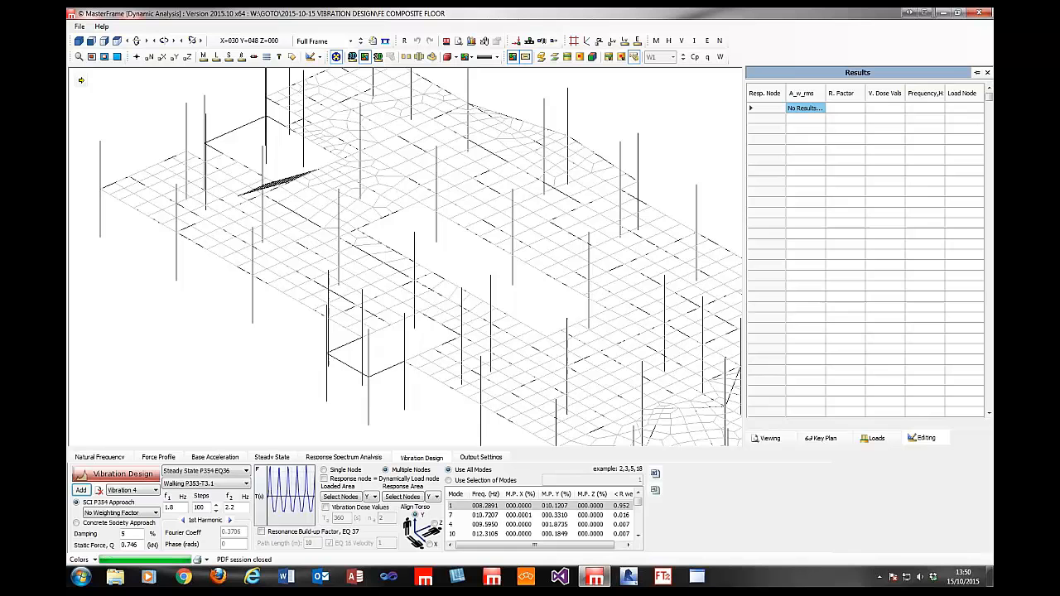
left_click(213, 476)
left_click(209, 486)
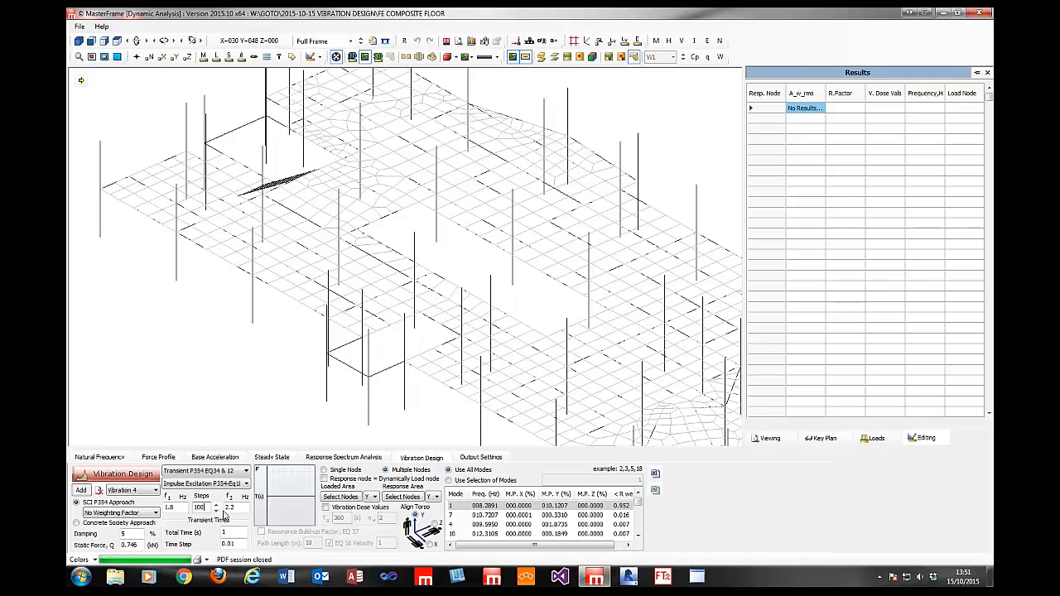
key("BackSpace")
- Show the floor in plan and set the transient total time to 0.5 s for the new case
left_click(233, 531)
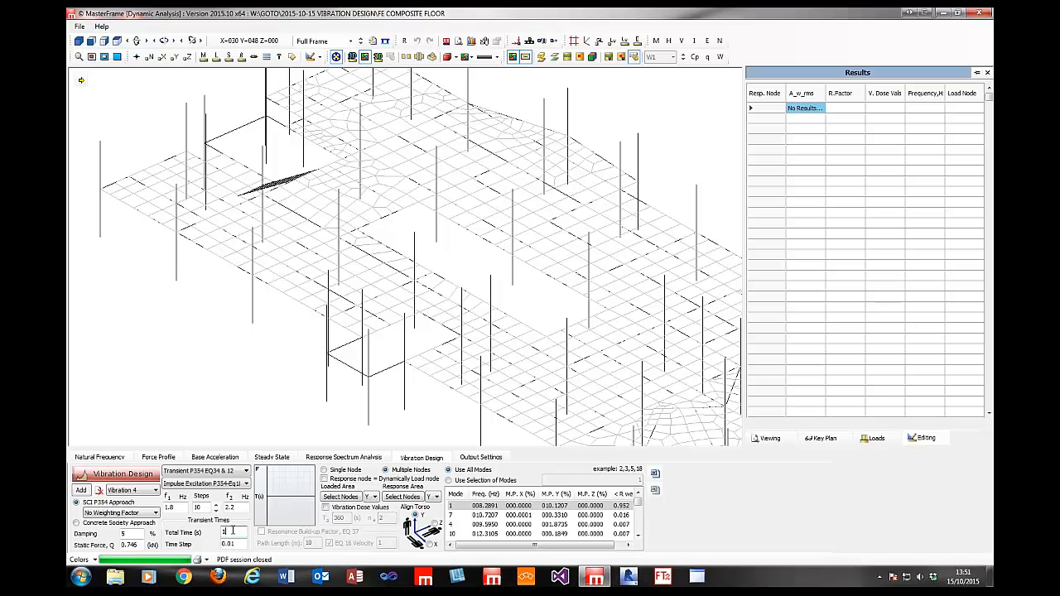
left_click(116, 41)
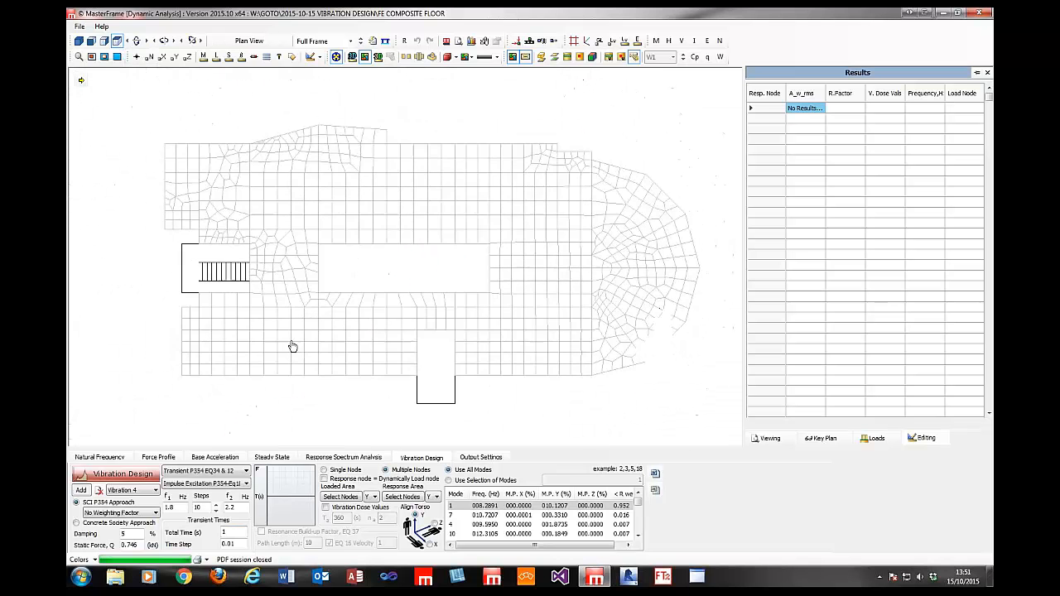
left_click(226, 531)
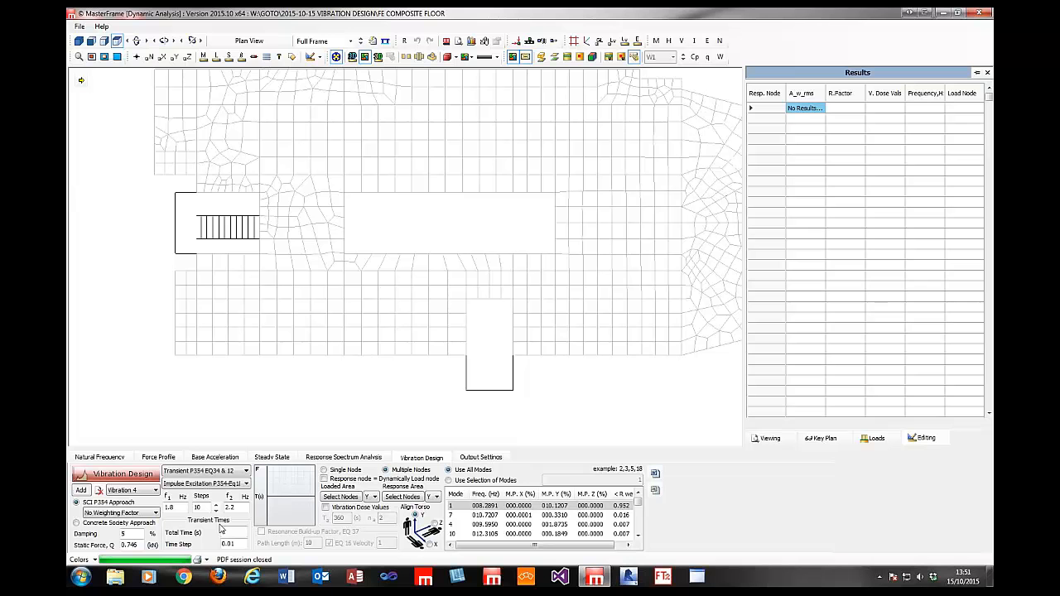
double_click(229, 533)
type("1")
left_click(234, 507)
double_click(225, 531)
double_click(183, 505)
double_click(232, 531)
type("0.5")
- Make the response node equal the dynamically loaded node and set the floor bay beside the staircase as the loaded area
left_click(325, 480)
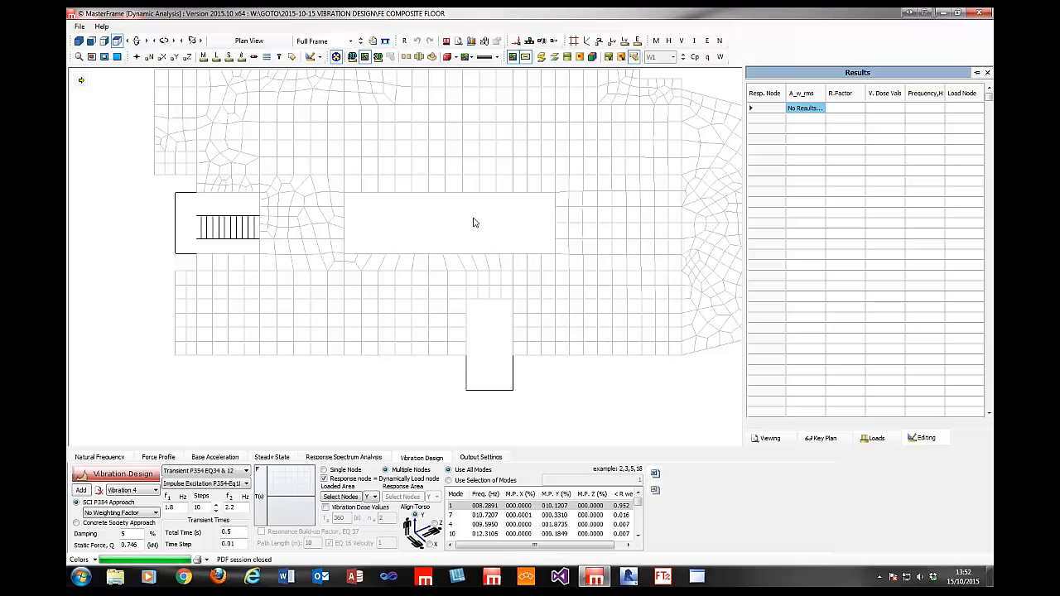
left_click(351, 496)
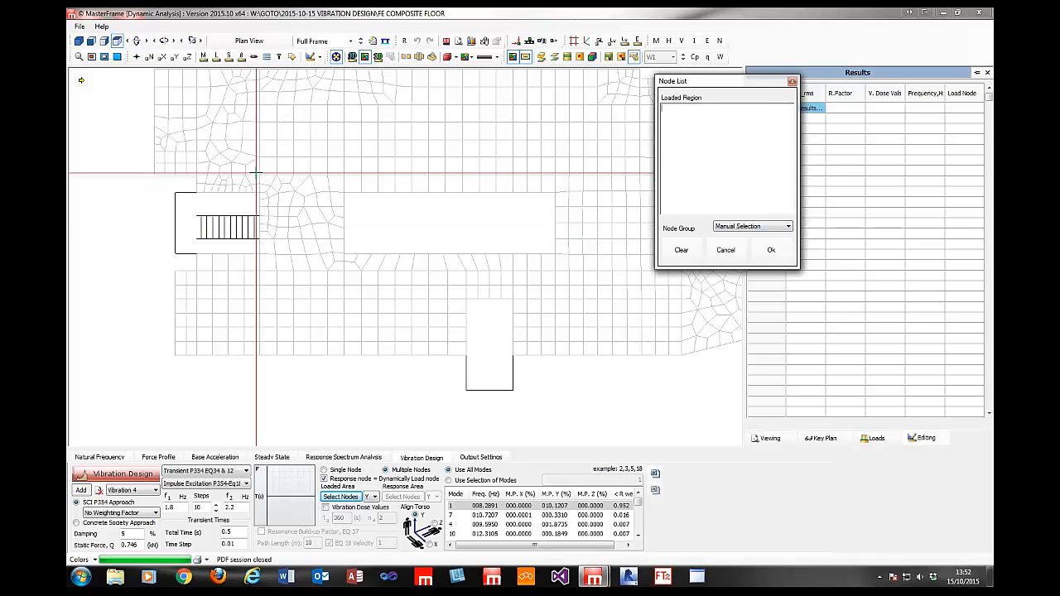
left_click(276, 219)
left_click_drag(275, 220, 348, 276)
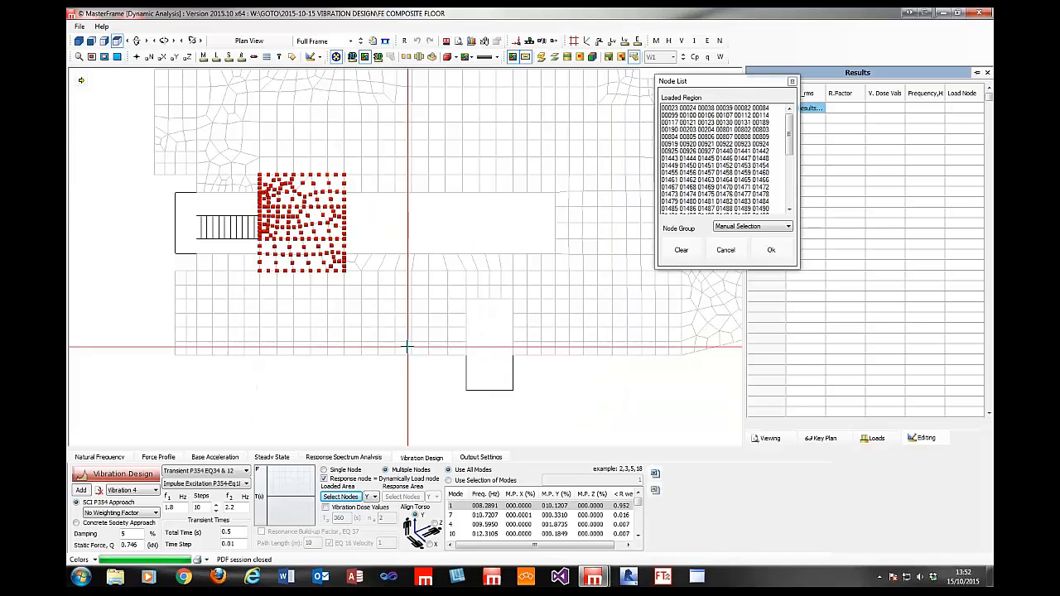
left_click(769, 250)
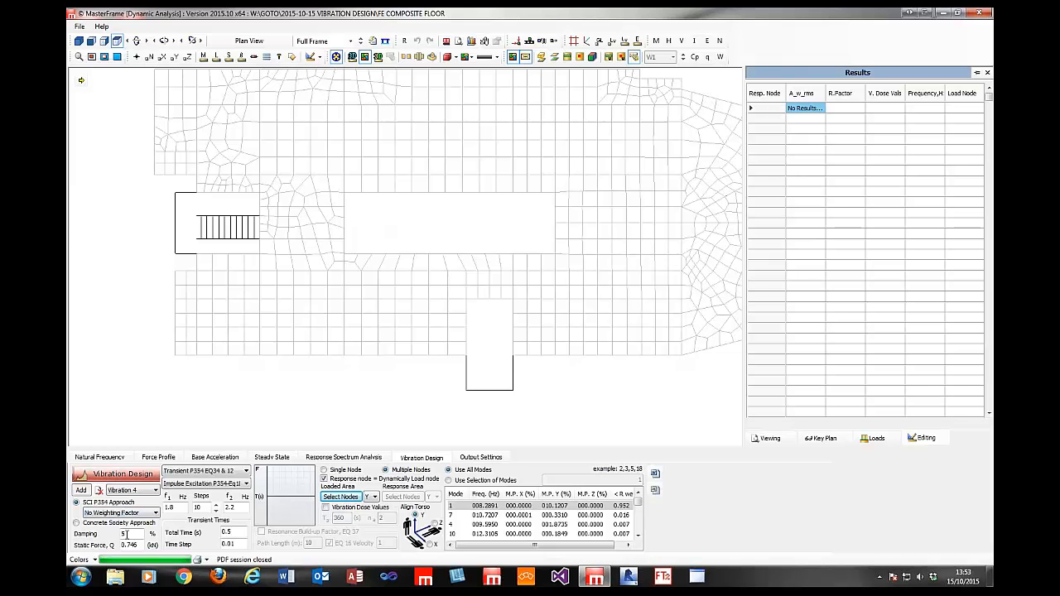
- Set the damping to 1%, run the vibration design, and locate the bay's highest response factor node in plan
left_click(124, 534)
left_click(114, 472)
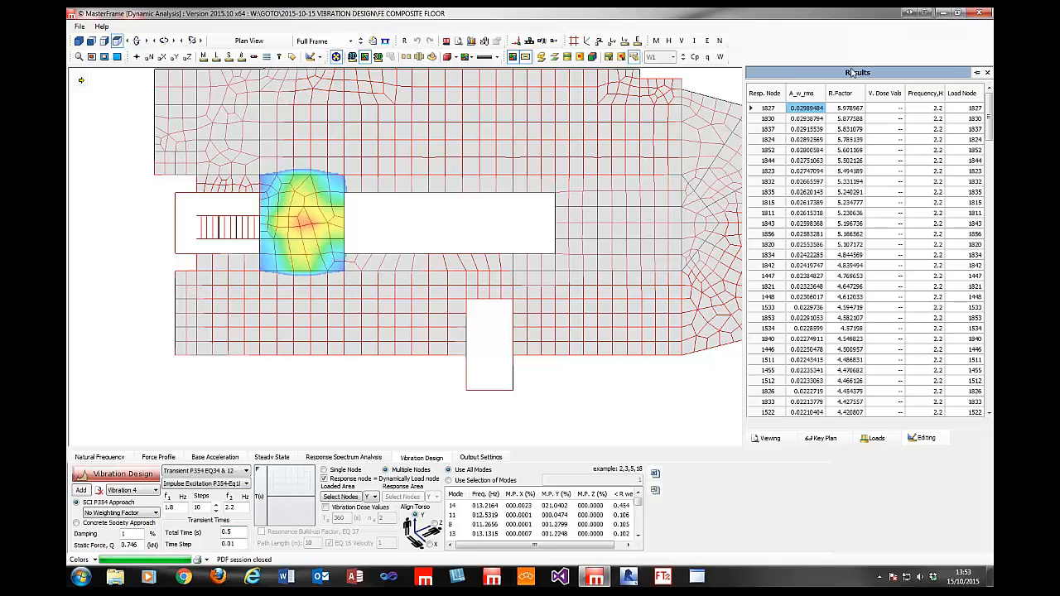
left_click(853, 108)
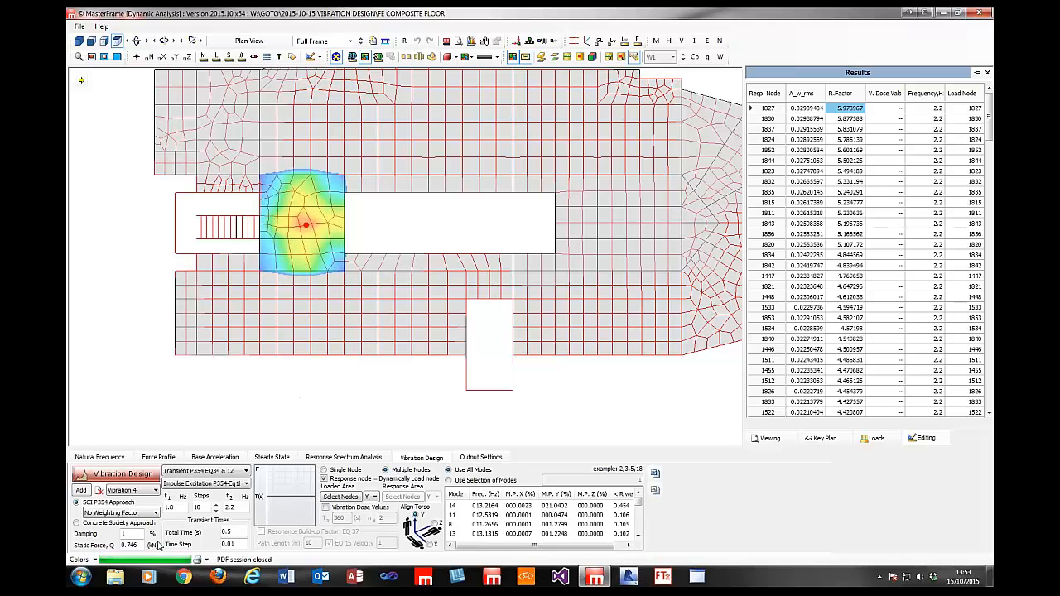
- Replace the loaded area with the floor strip between the staircase bay and the edge notch, along the central opening
left_click(339, 497)
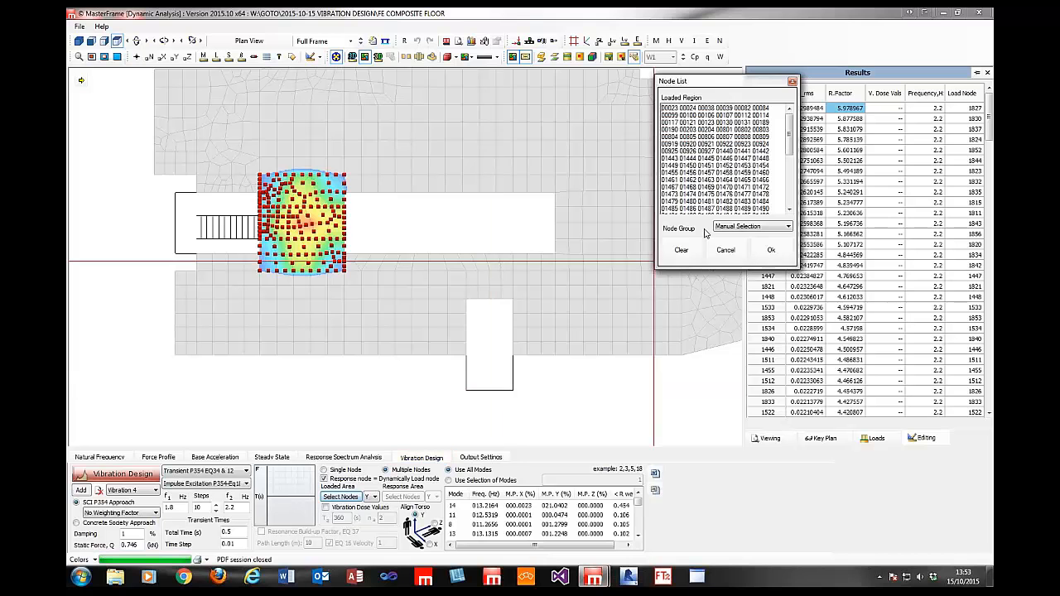
left_click(680, 250)
left_click_drag(476, 361, 258, 251)
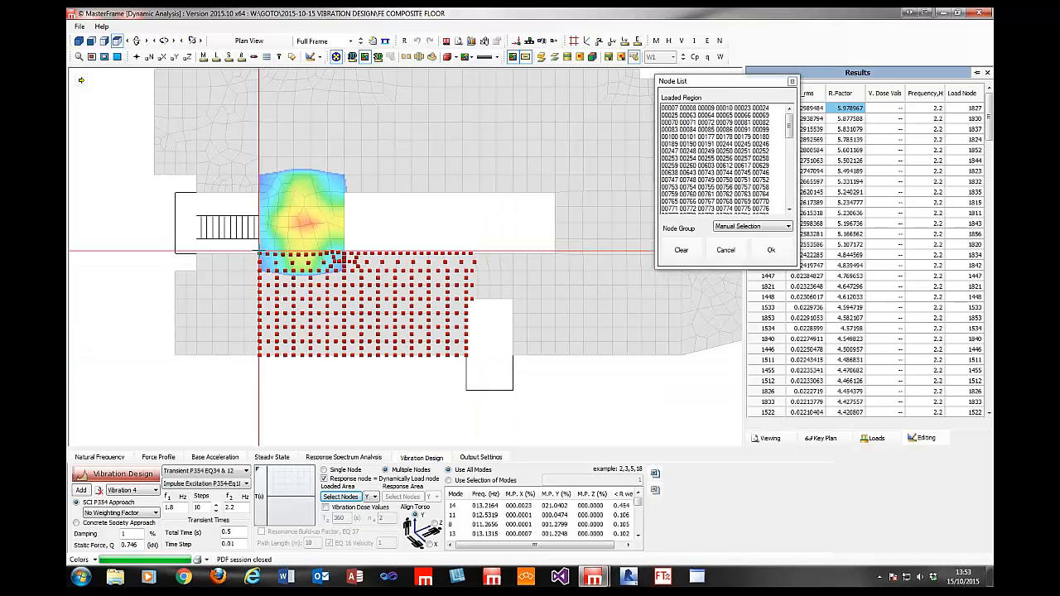
left_click(770, 249)
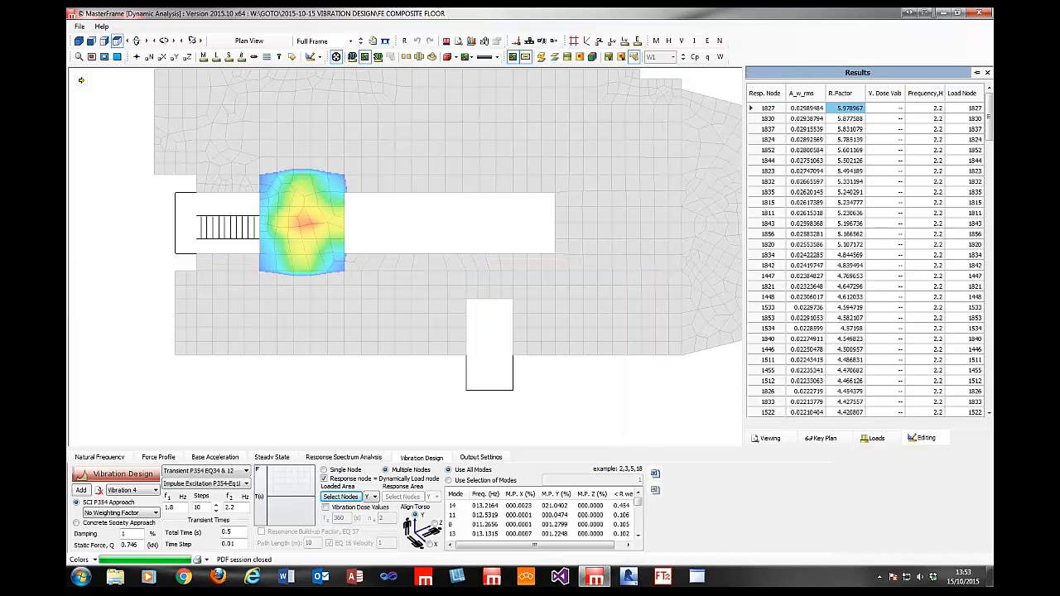
- Run the vibration design for the floor strip and locate its two nodes with the highest response factors
left_click(105, 475)
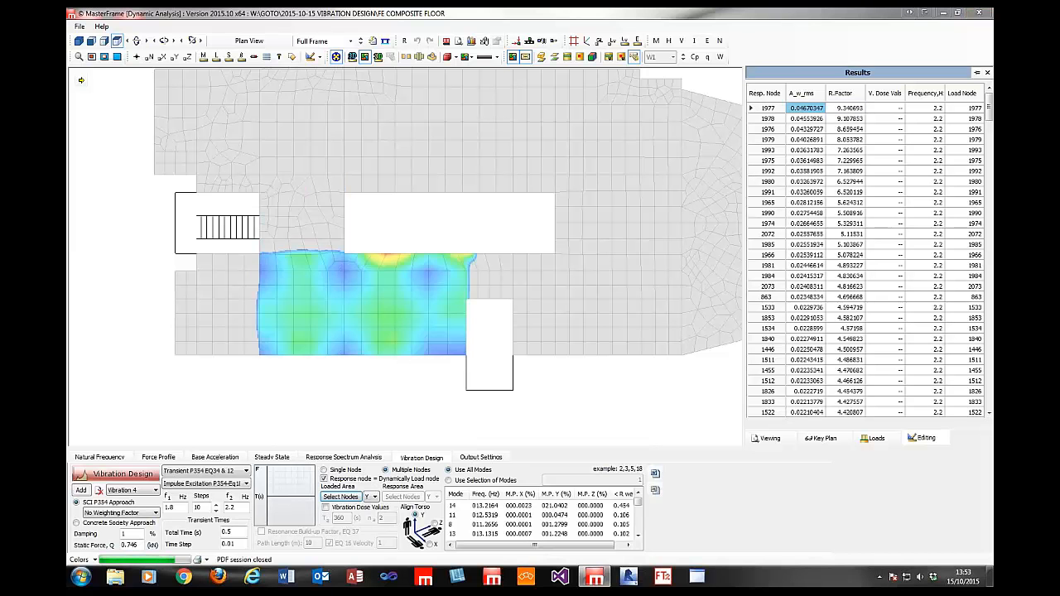
left_click(853, 109)
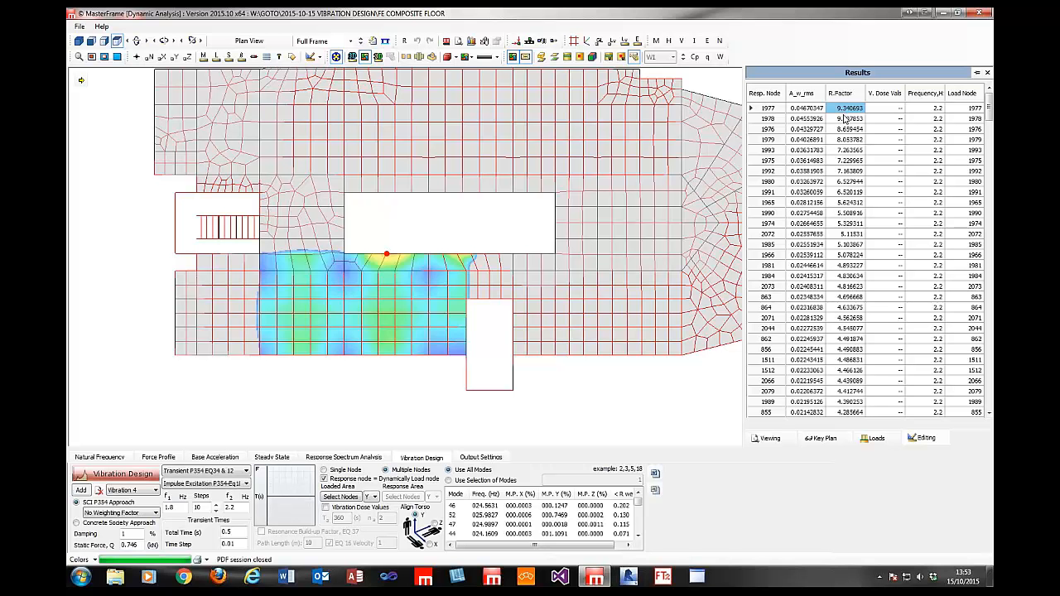
left_click(845, 119)
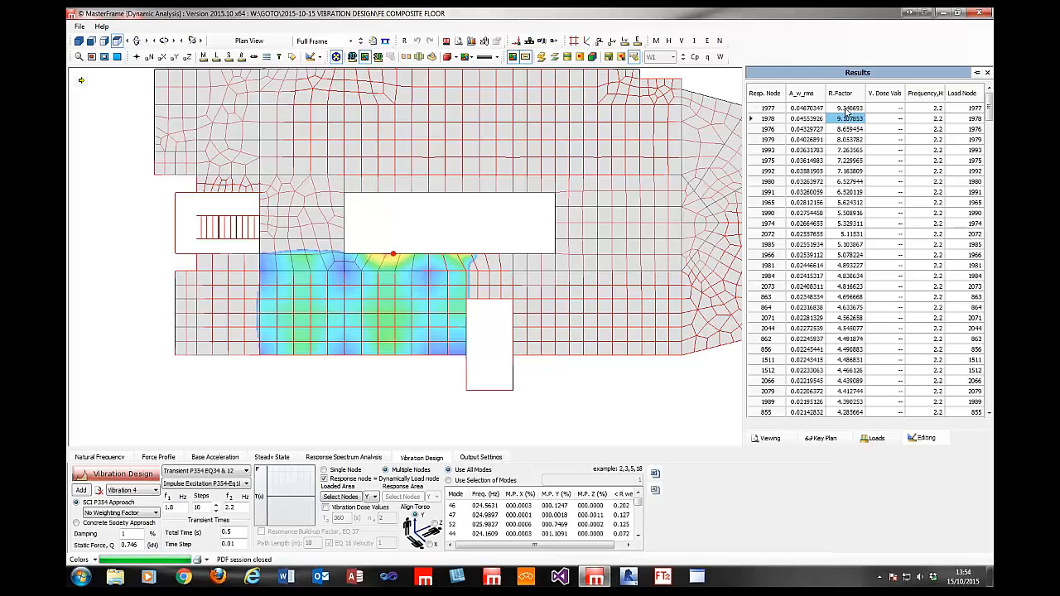
left_click(847, 108)
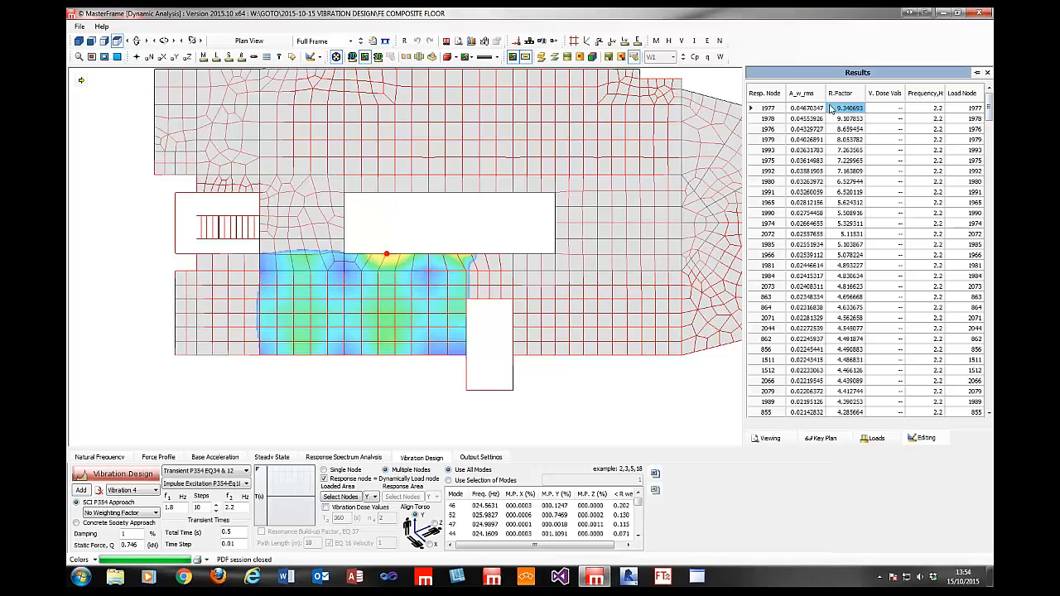
left_click(841, 119)
left_click(841, 110)
left_click(230, 532)
mouse_move(988, 106)
left_mouse_down()
mouse_move(980, 370)
mouse_move(987, 103)
left_mouse_up()
- Review the mode 1 natural frequency shape of the whole floor in 3D and its vertical mass participation
left_click(79, 40)
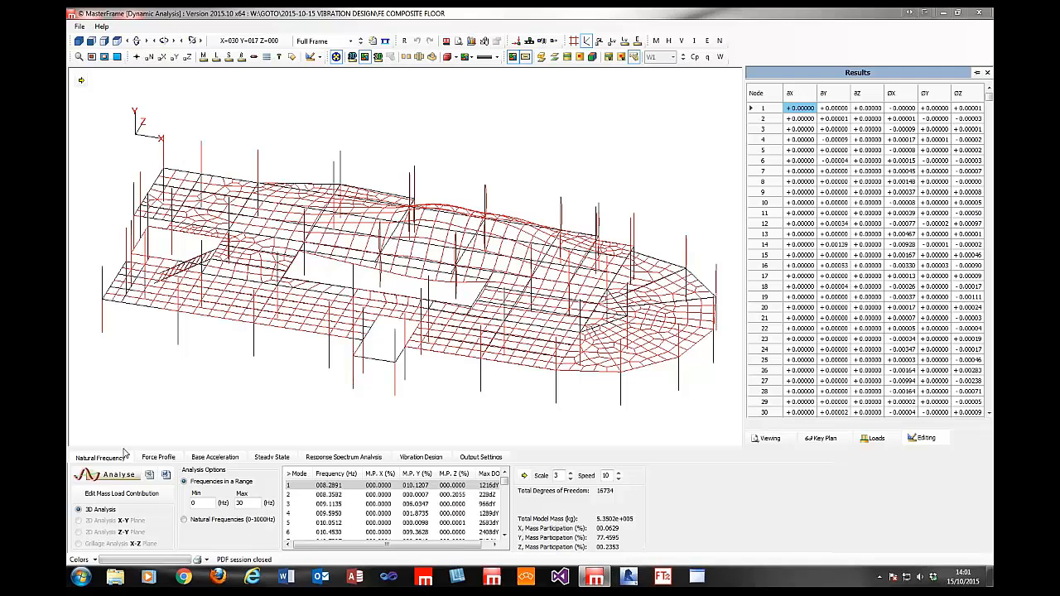
middle_click_drag(447, 319, 260, 253)
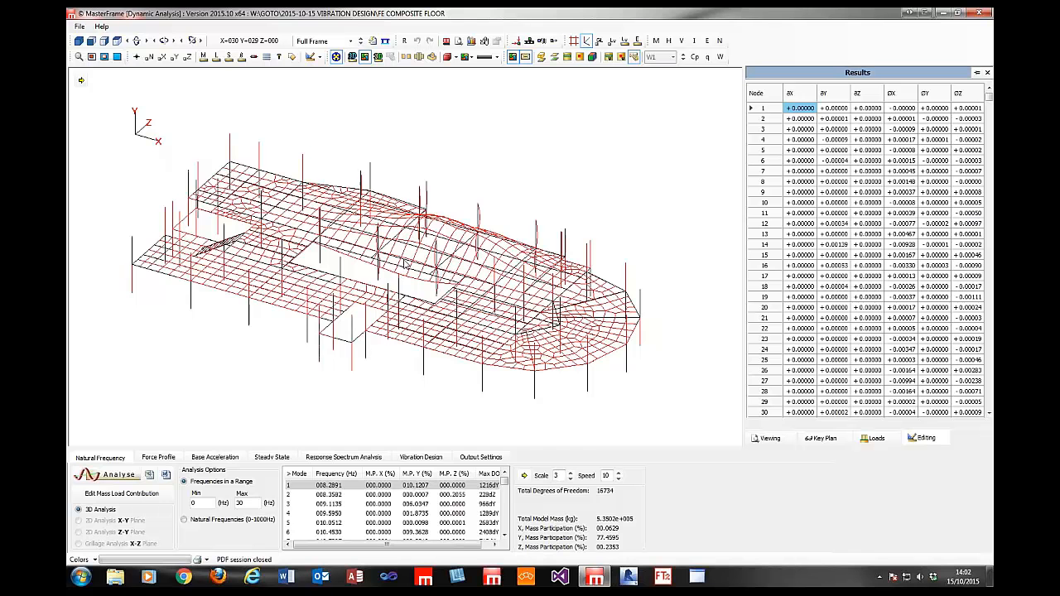
left_click_drag(406, 264, 449, 239)
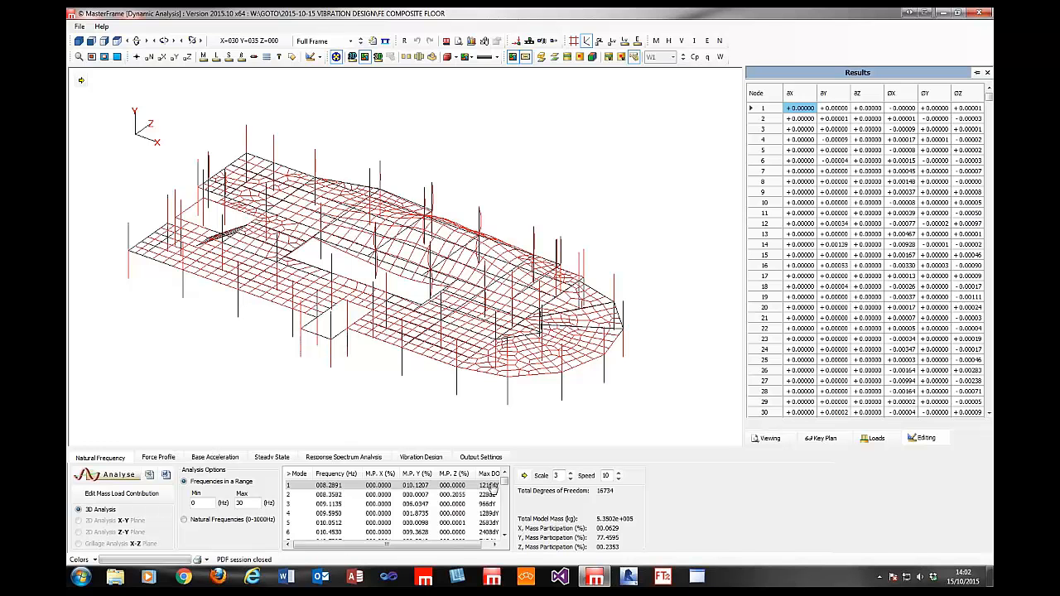
mouse_move(504, 480)
left_mouse_down()
mouse_move(504, 524)
mouse_move(505, 479)
left_mouse_up()
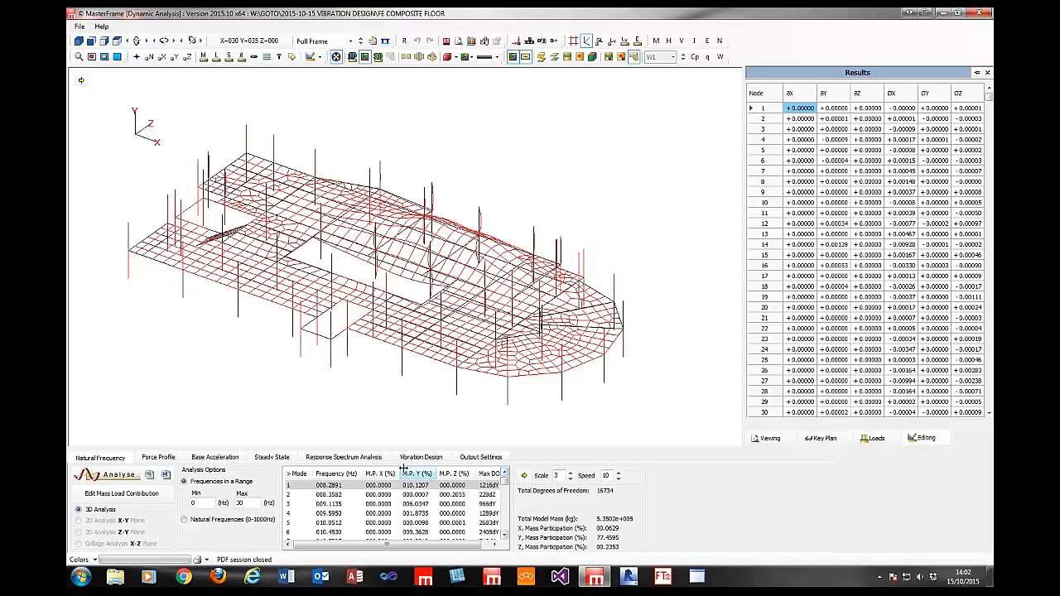
left_click_drag(376, 266, 432, 280)
- Display the Vibration 2 staircase design results and examine the model in 3D from the staircase side
left_click(422, 457)
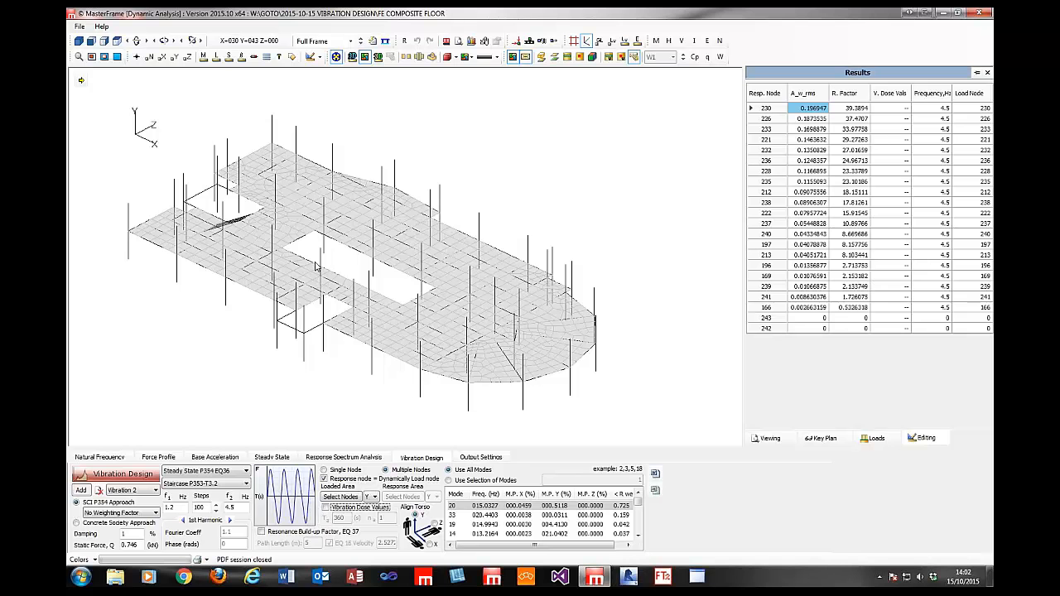
middle_click_drag(253, 279, 572, 299)
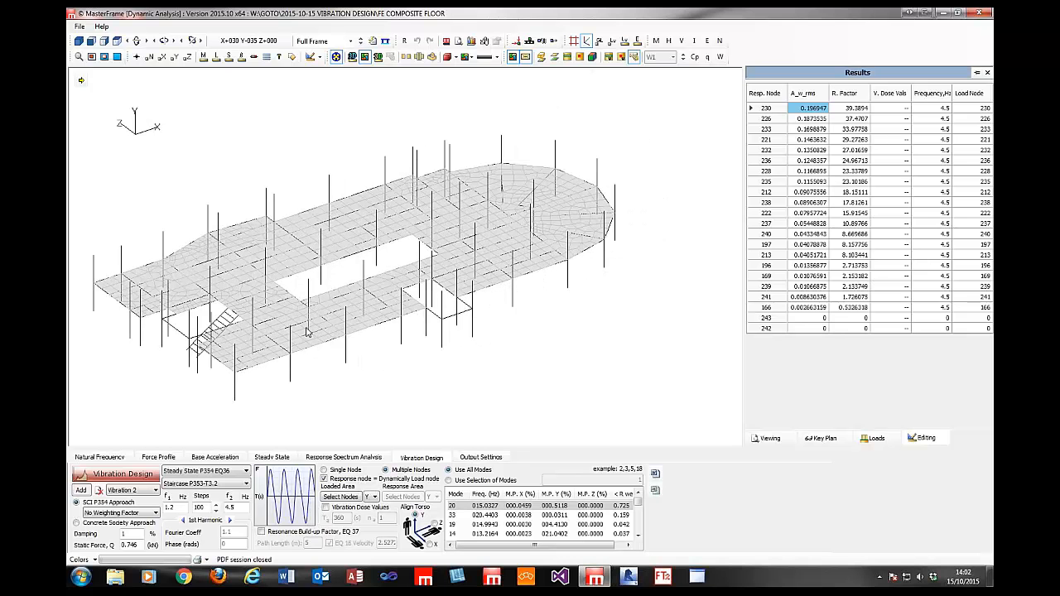
middle_click_drag(427, 266, 486, 268)
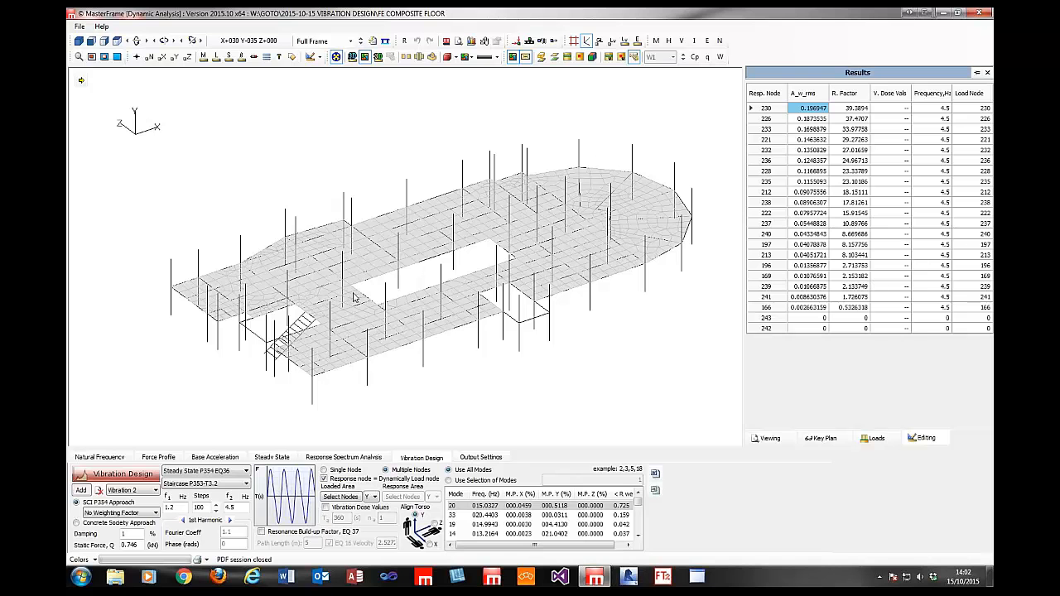